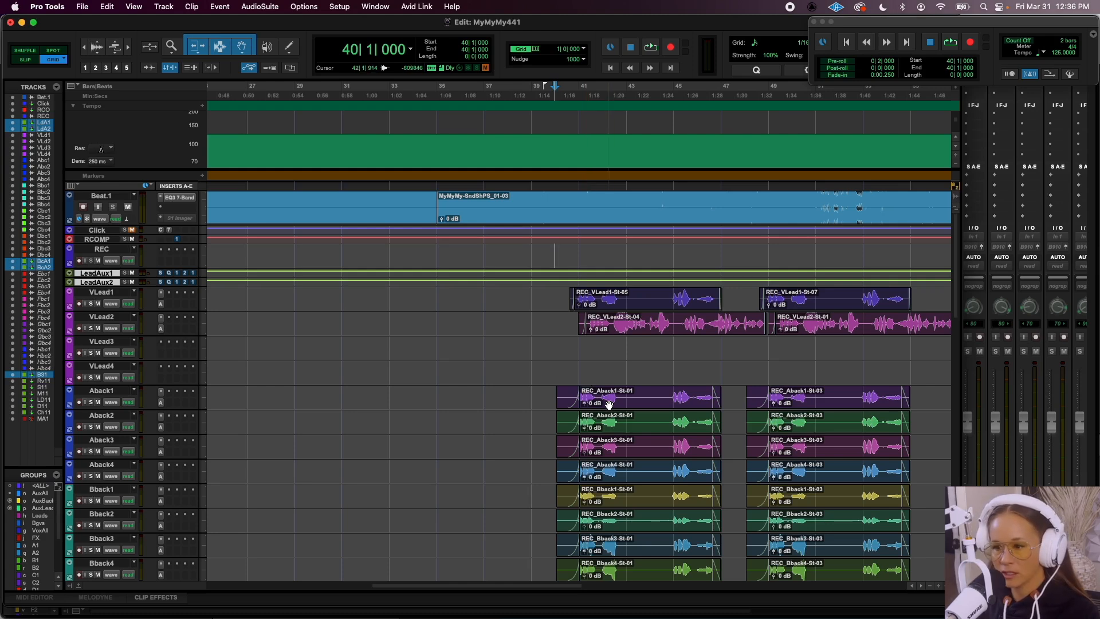
Raise the clip gain of the first clip on the Aback1 track to about +7.8 dB
{"action": "left_click", "coordinate": [611, 396]}
{"action": "left_click_drag", "start_coordinate": [609, 397], "coordinate": [627, 397]}
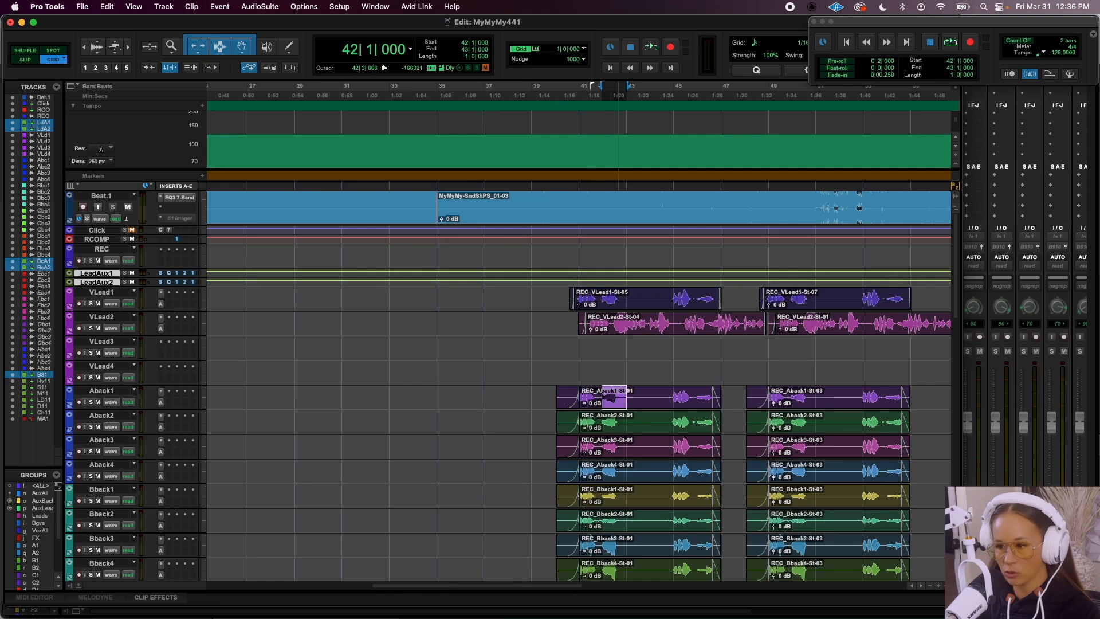
{"action": "scroll", "coordinate": [627, 396], "scroll_direction": "up", "scroll_amount": 1}
{"action": "left_click", "coordinate": [558, 395]}
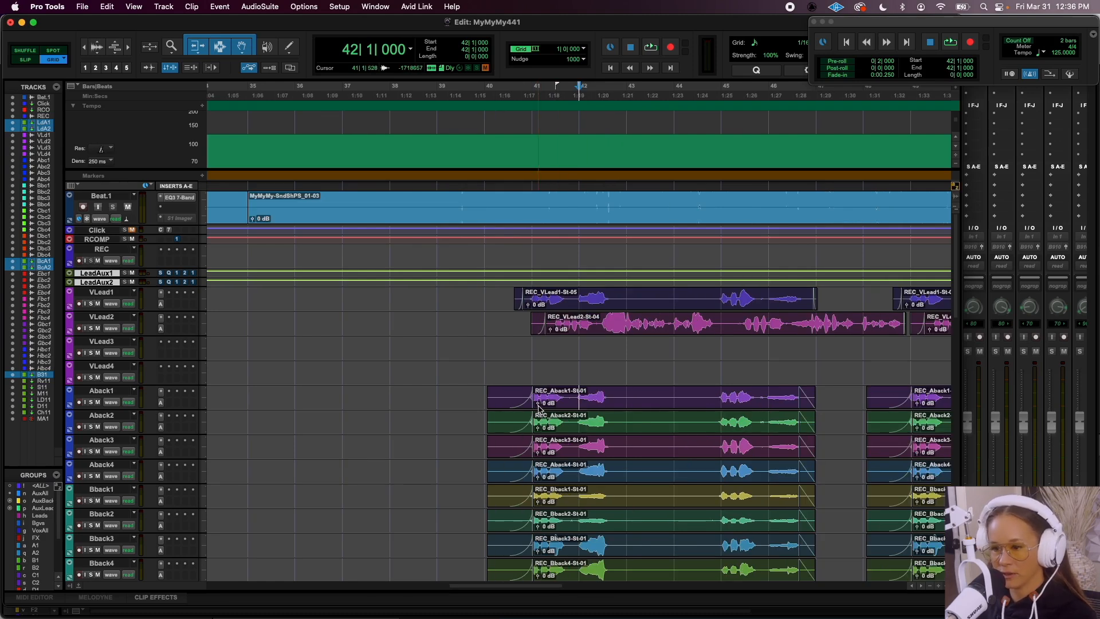
{"action": "left_click_drag", "start_coordinate": [539, 408], "coordinate": [538, 401]}
Set the Aback1 fader to about -9.9 dB and raise the gain of its first clip to about +11.2 dB
{"action": "key", "text": "super+equal"}
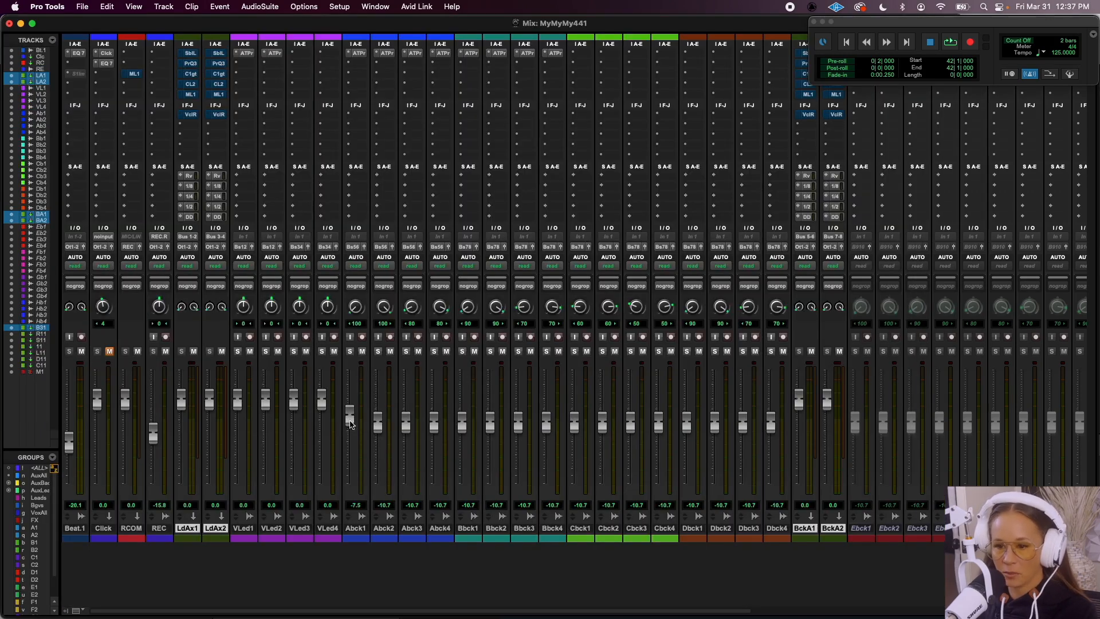
{"action": "left_click_drag", "start_coordinate": [351, 422], "coordinate": [351, 423]}
{"action": "key", "text": "super+equal"}
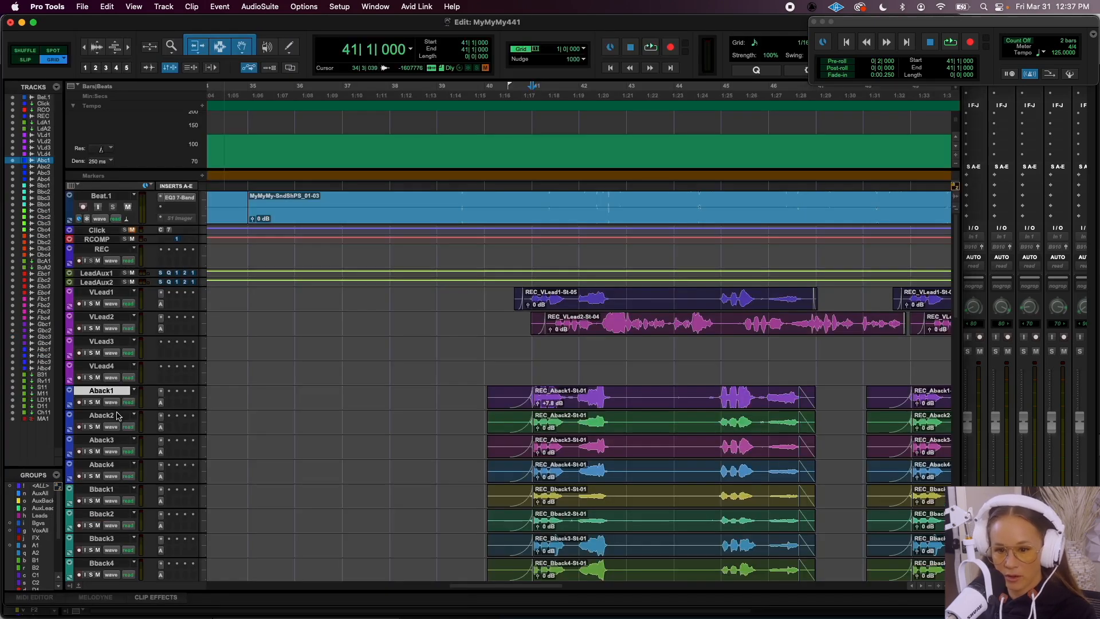
{"action": "left_click_drag", "start_coordinate": [539, 402], "coordinate": [539, 401]}
{"action": "left_click", "coordinate": [550, 401]}
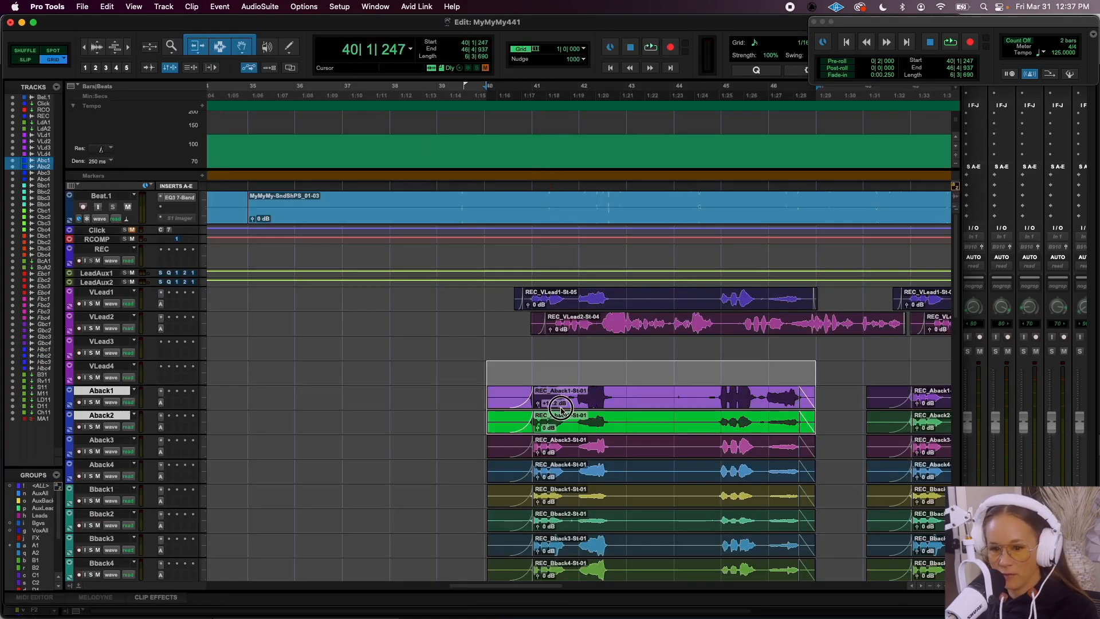
Match the Aback1 fader to the other backing tracks at -10.7 dB and play the selection
{"action": "key", "text": "super+equal"}
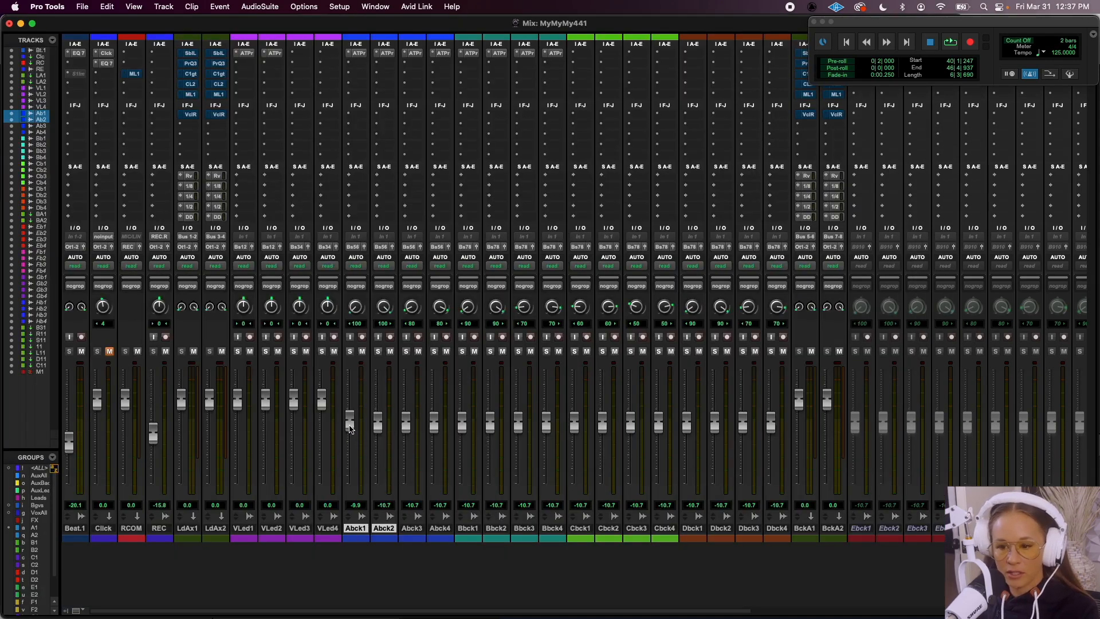
{"action": "left_click_drag", "start_coordinate": [349, 423], "coordinate": [349, 429]}
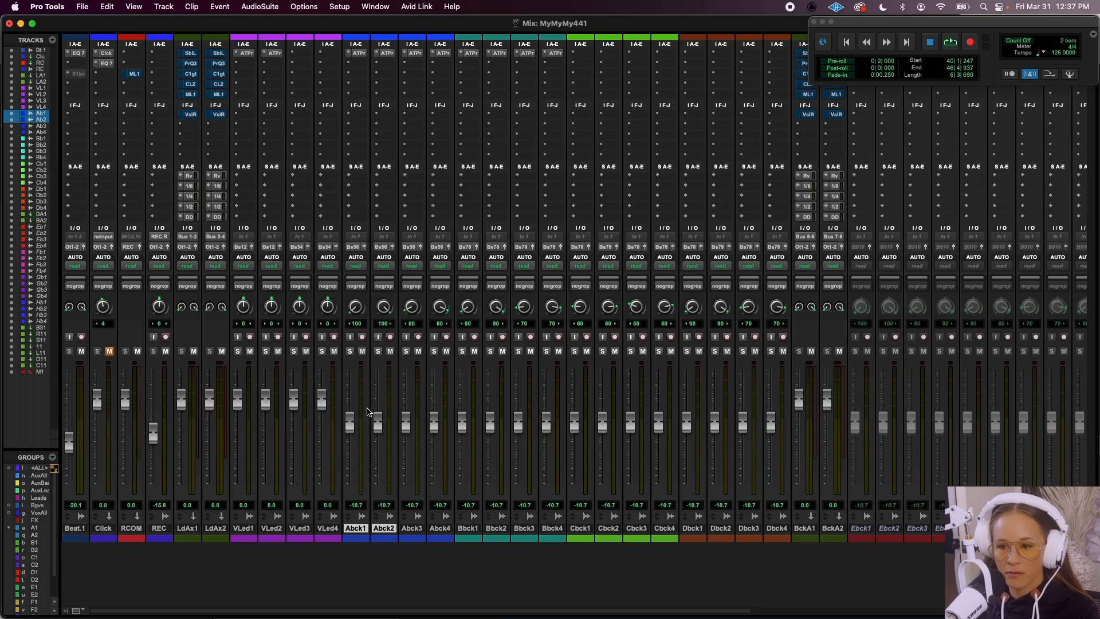
{"action": "key", "text": "space"}
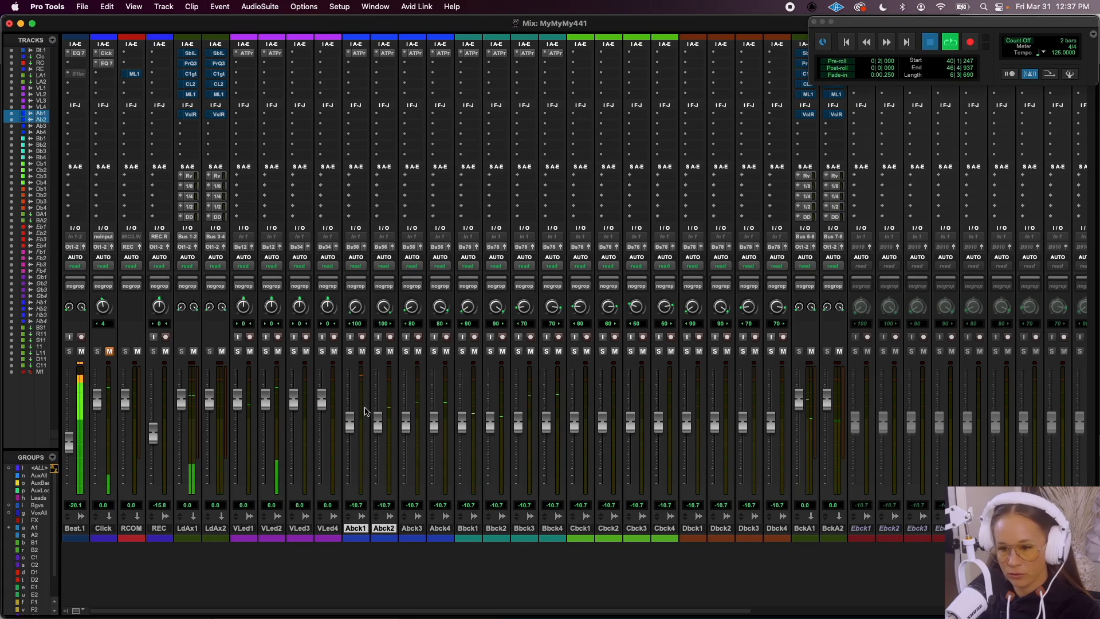
Play the song from bar 41 and examine the Aback1 track's level in the mixer
{"action": "key", "text": "super+equal"}
{"action": "left_click", "coordinate": [527, 364]}
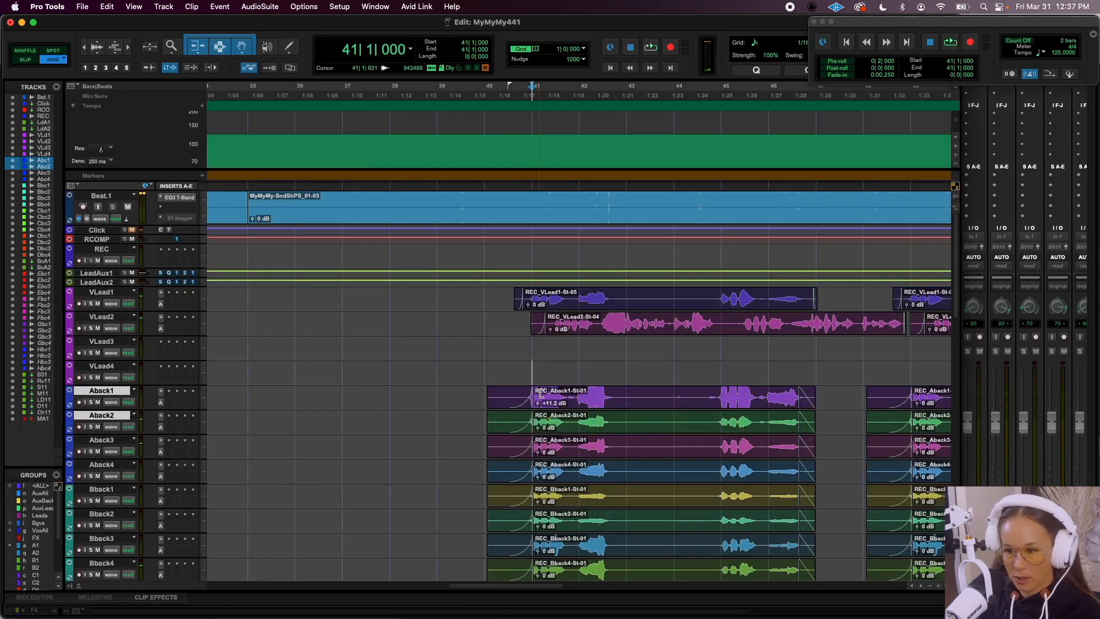
{"action": "key", "text": "super+equal"}
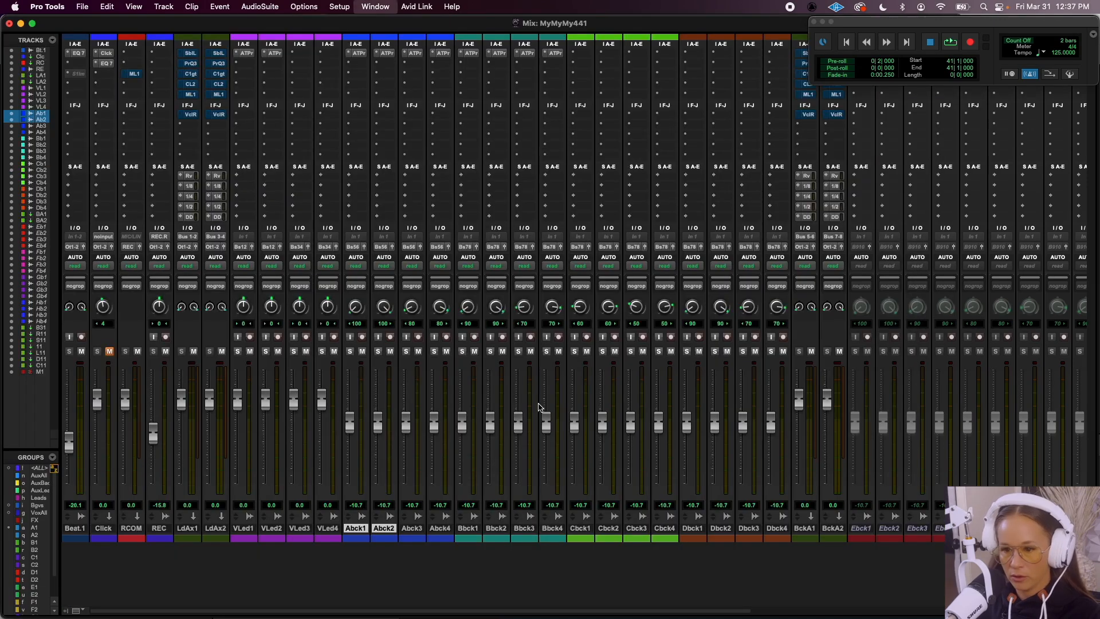
{"action": "key", "text": "space"}
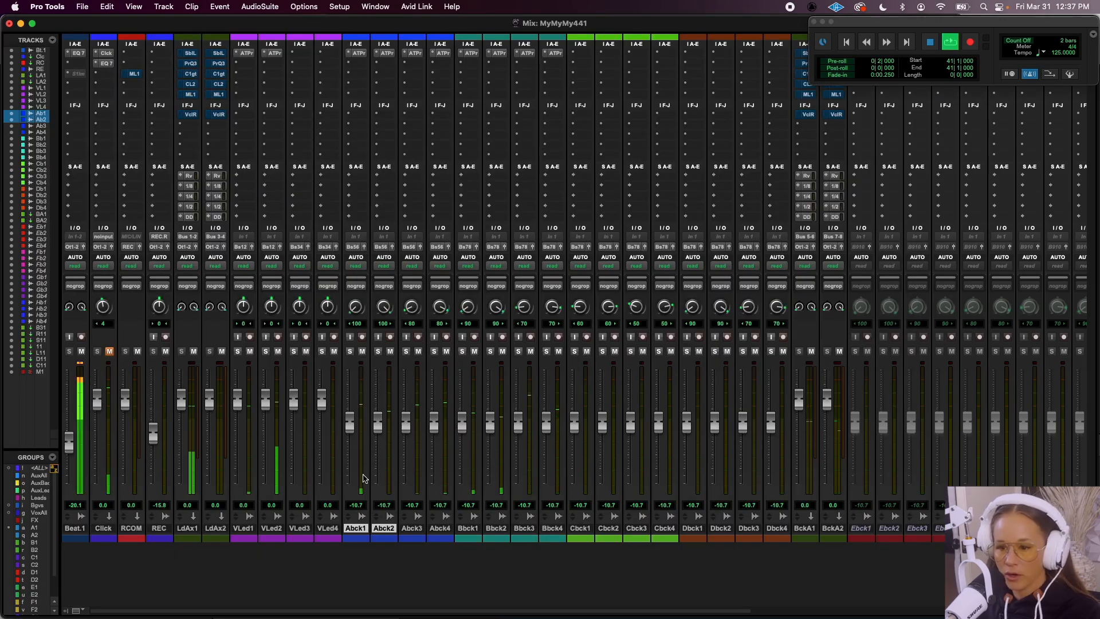
{"action": "key", "text": "space"}
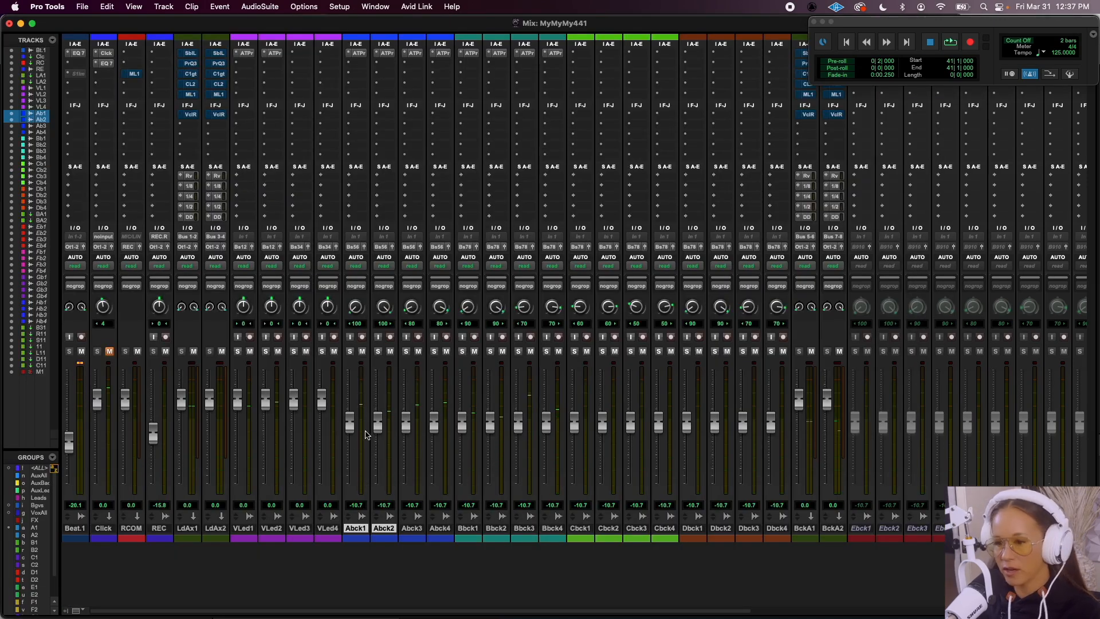
Set the clip gain of the first Aback1 clip to about +8 dB
{"action": "key", "text": "super+equal"}
{"action": "left_click_drag", "start_coordinate": [537, 404], "coordinate": [537, 400]}
Try the Aback1 track fader at about +0.7 dB and undo the fader move
{"action": "key", "text": "super+equal"}
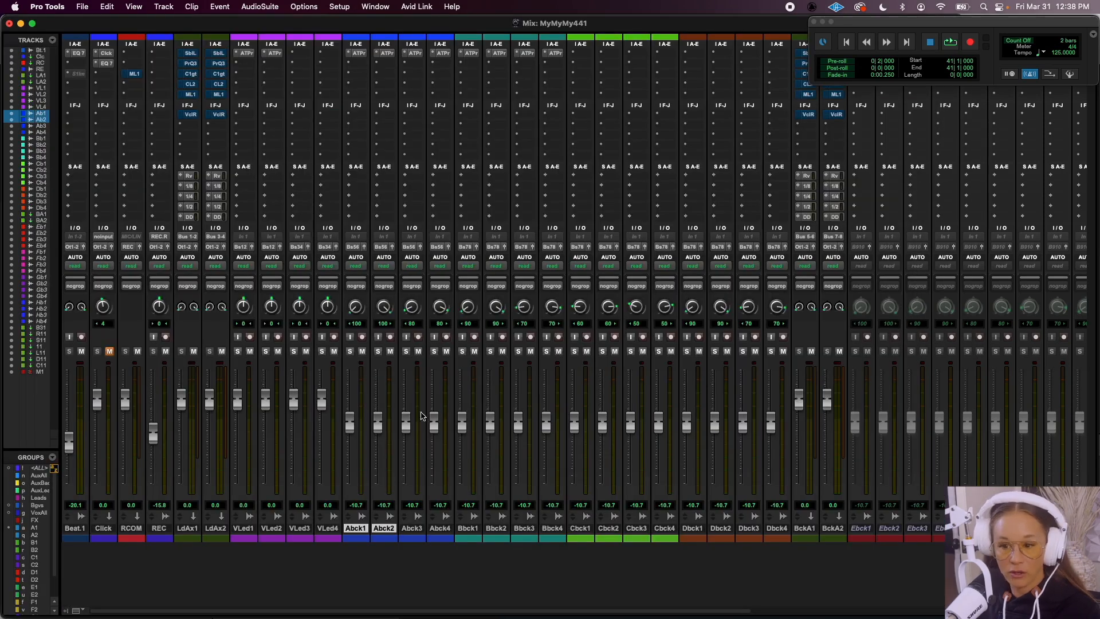
{"action": "left_click_drag", "start_coordinate": [349, 424], "coordinate": [348, 406]}
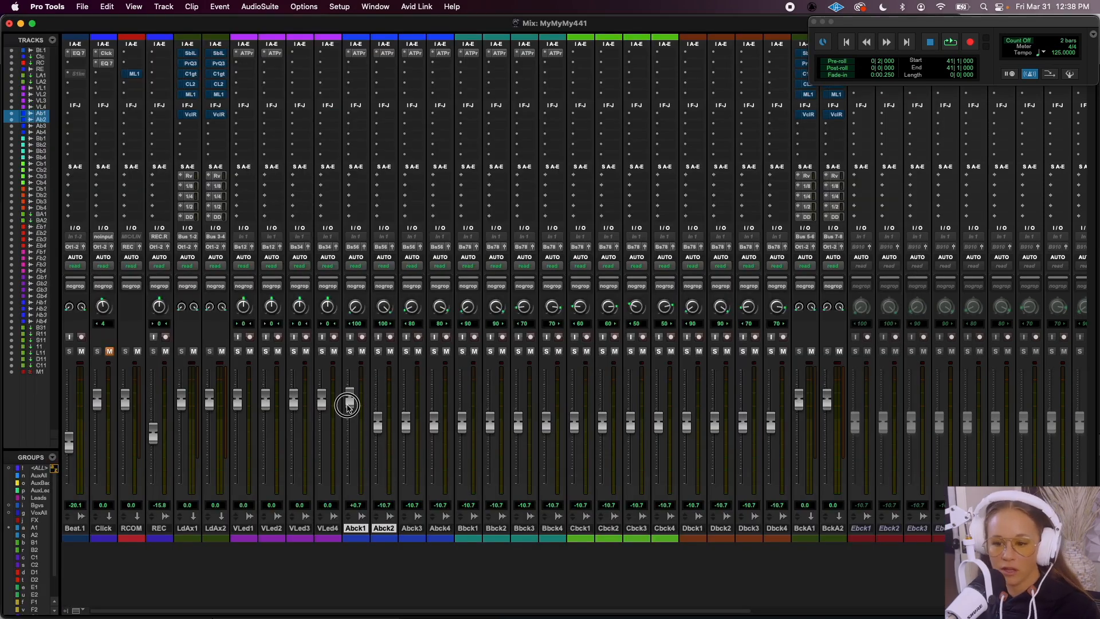
{"action": "key", "text": "super+z"}
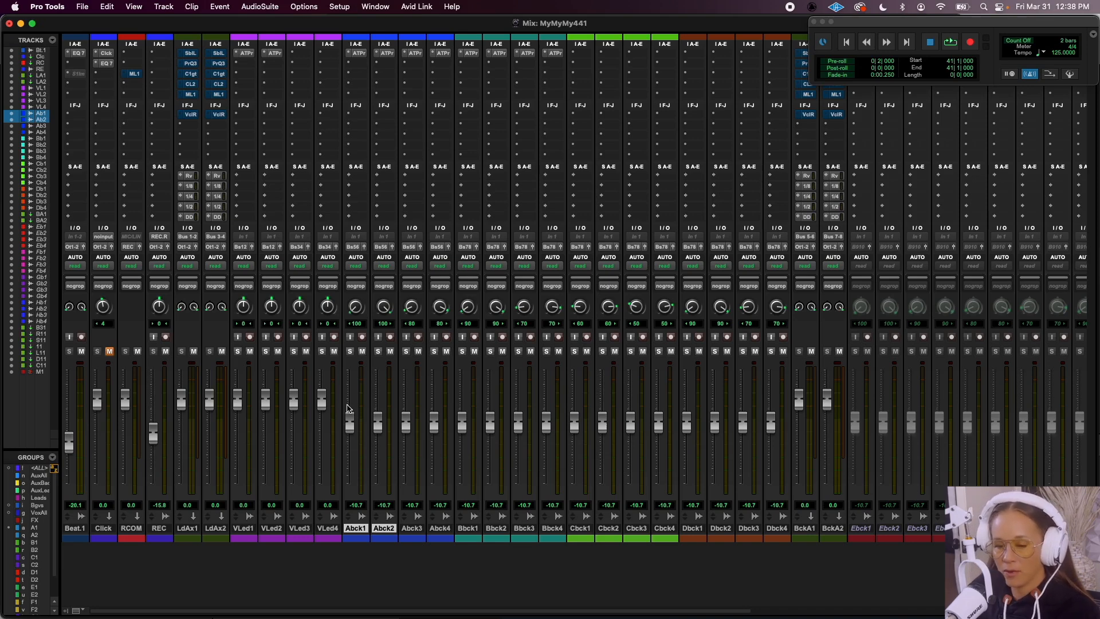
Undo the clip gain changes on the first Aback1 clip
{"action": "key", "text": "super+equal"}
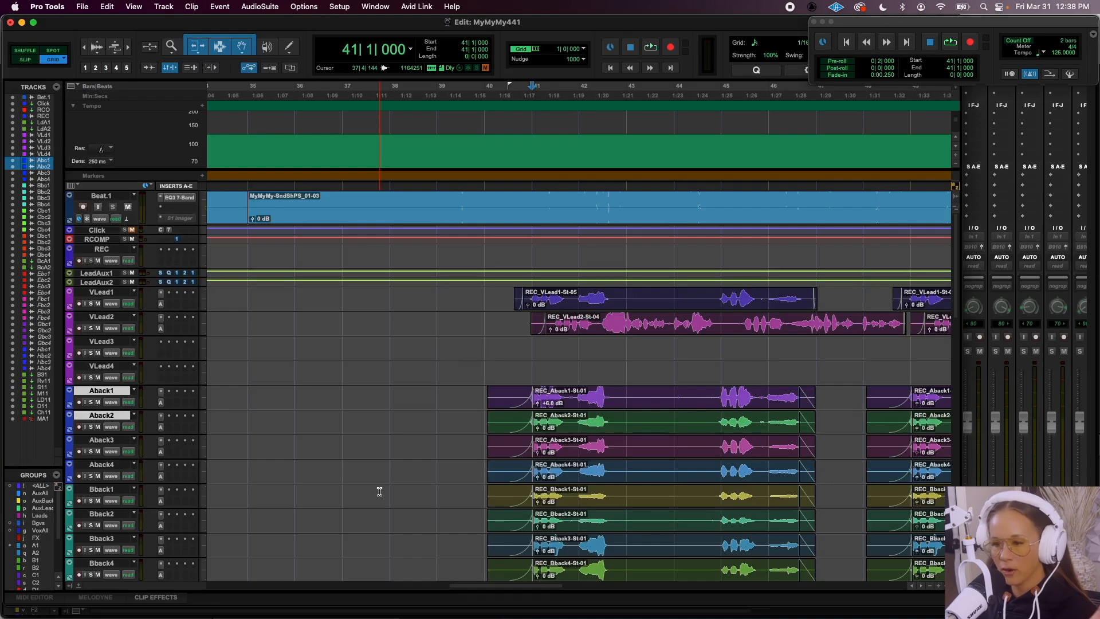
{"action": "left_click", "coordinate": [577, 408]}
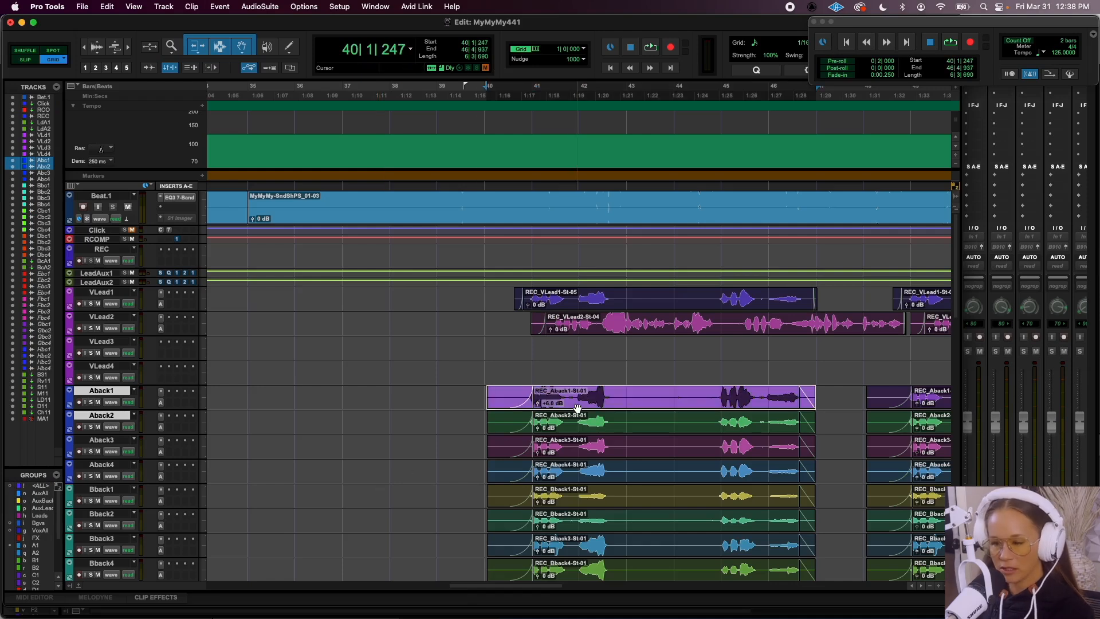
{"action": "key", "text": "super+z"}
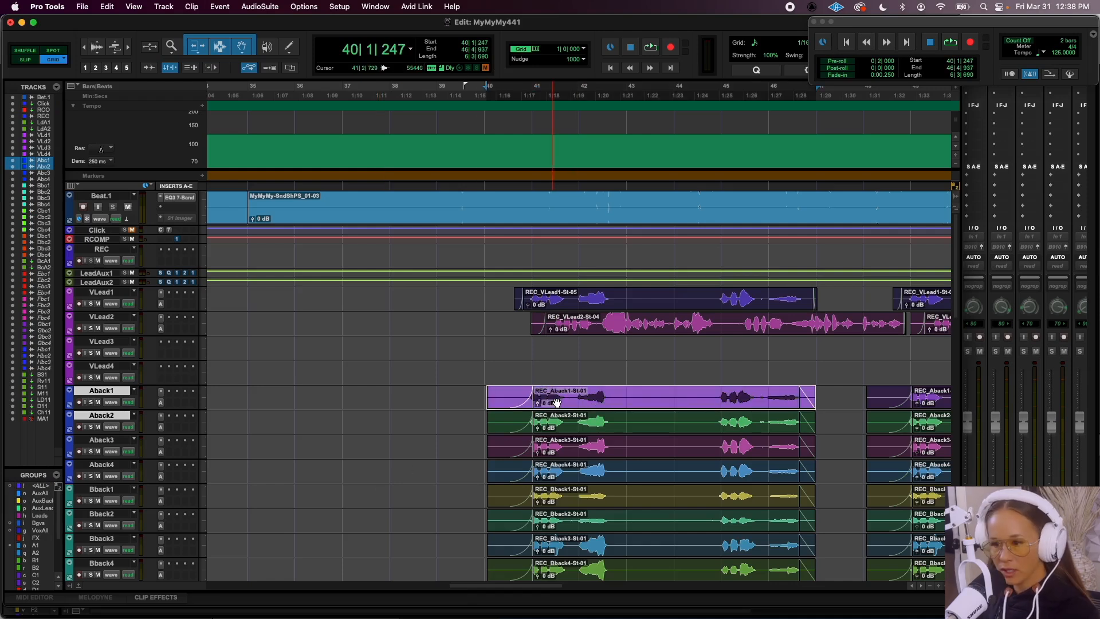
Lower the Aback1 track fader to about -16.6 dB in the mixer and return to the timeline
{"action": "key", "text": "super+equal"}
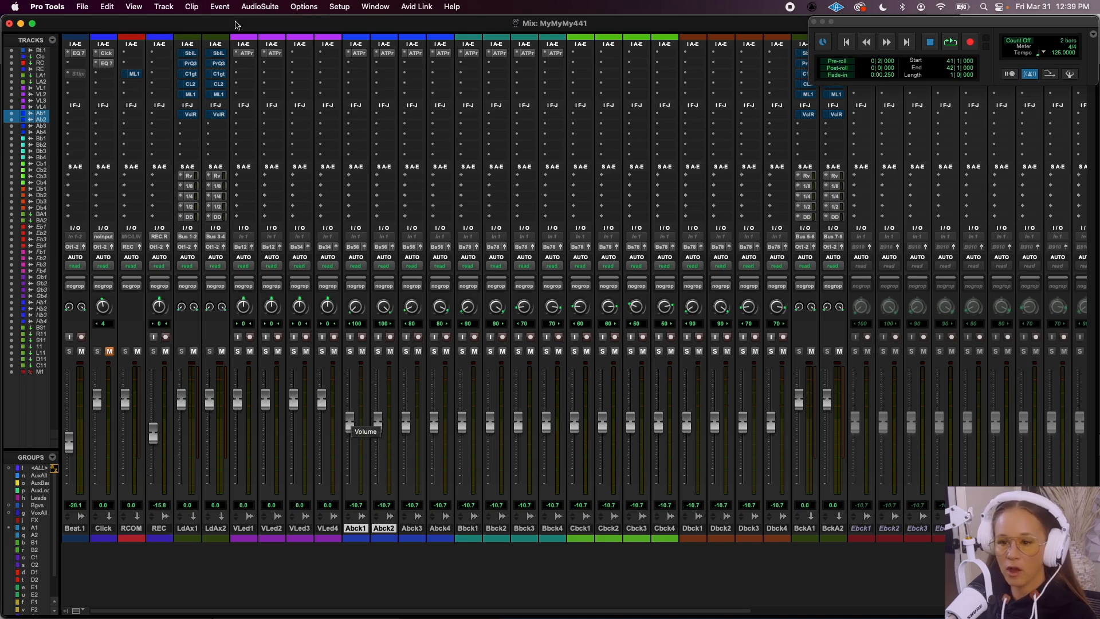
{"action": "left_click", "coordinate": [346, 428]}
{"action": "left_click_drag", "start_coordinate": [346, 429], "coordinate": [350, 438]}
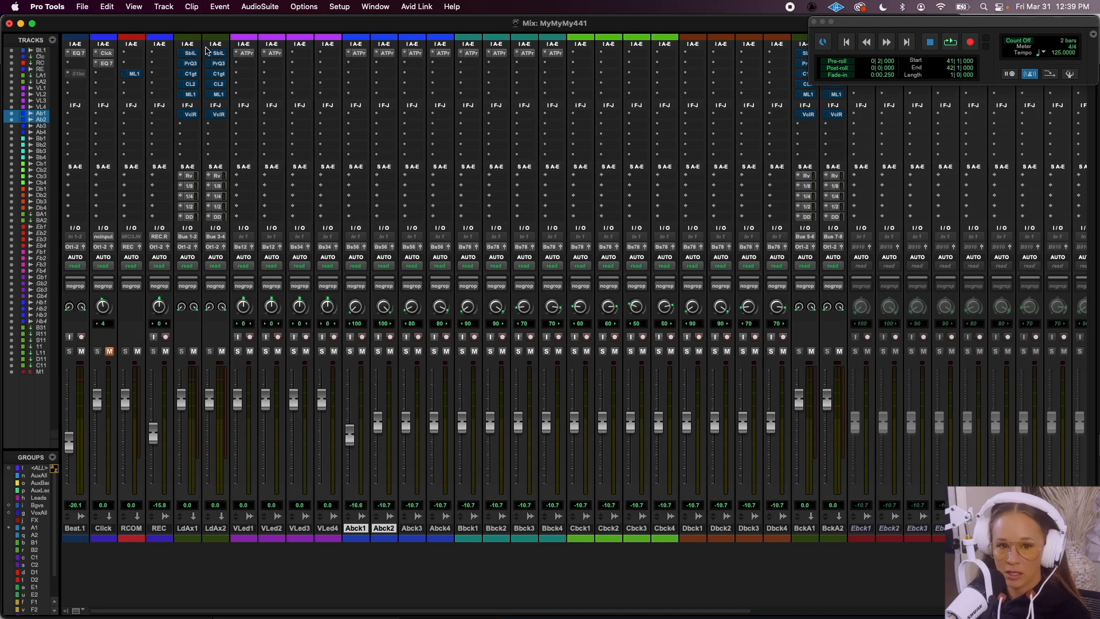
{"action": "key", "text": "super+equal"}
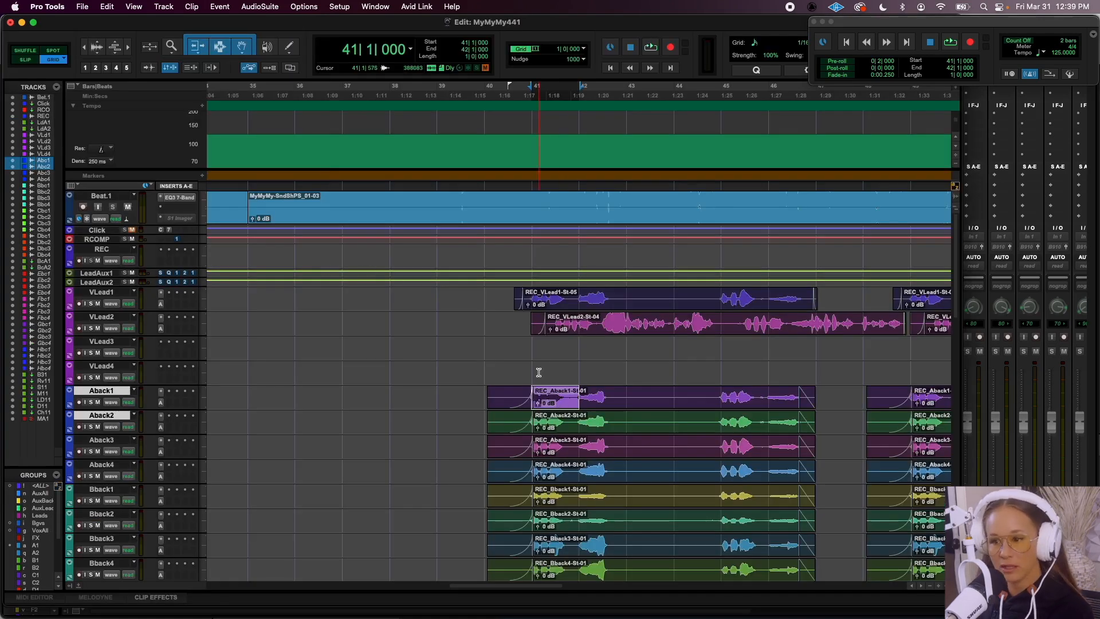
Select the first Aback1 clip and raise the track's fader to about -10.5 dB
{"action": "left_click", "coordinate": [563, 401]}
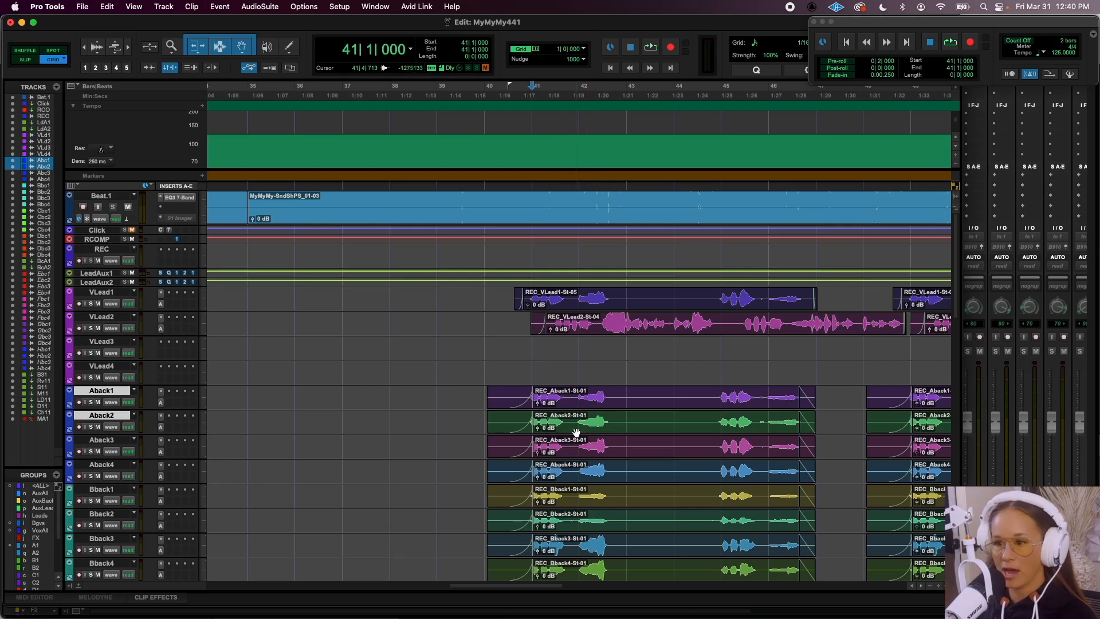
{"action": "left_click", "coordinate": [555, 407]}
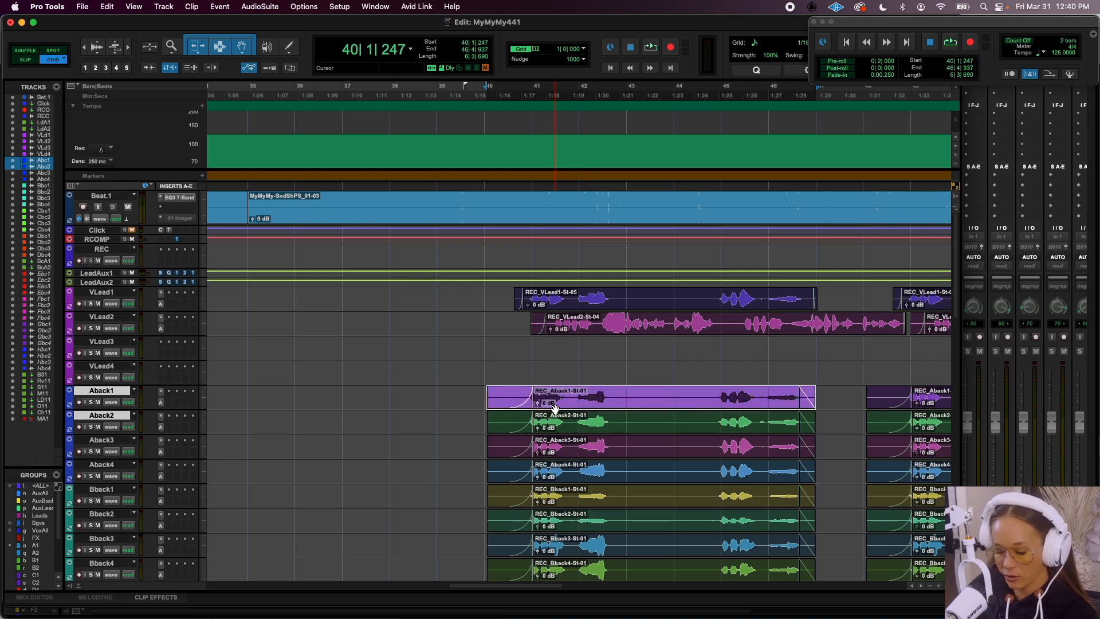
{"action": "key", "text": "super+equal"}
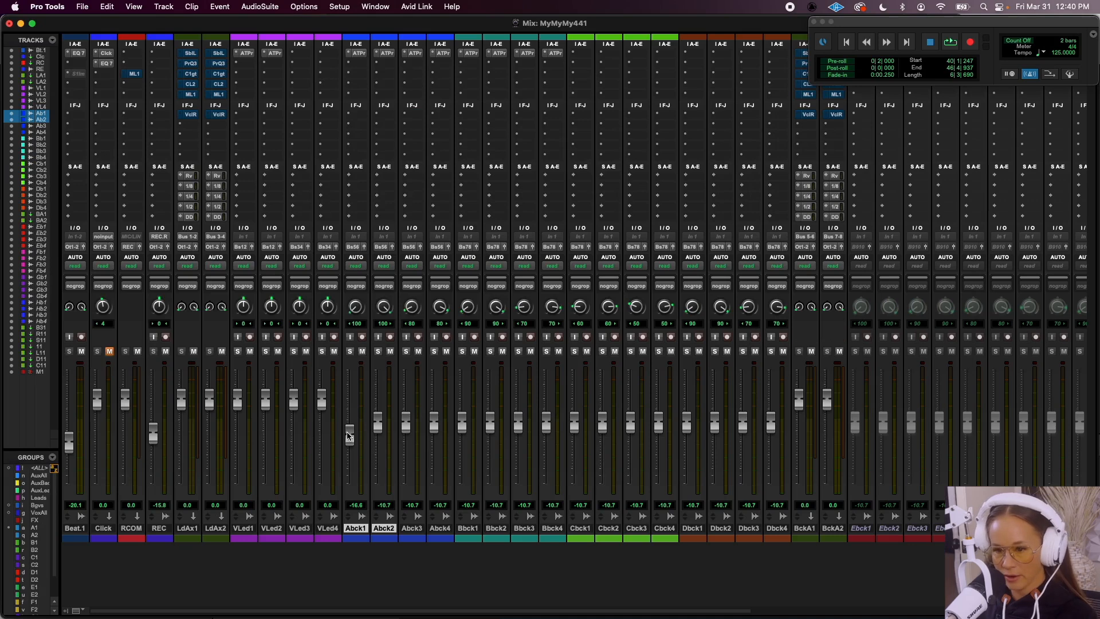
{"action": "mouse_move", "coordinate": [348, 435]}
{"action": "left_mouse_down"}
{"action": "mouse_move", "coordinate": [351, 406]}
{"action": "mouse_move", "coordinate": [354, 423]}
{"action": "left_mouse_up"}
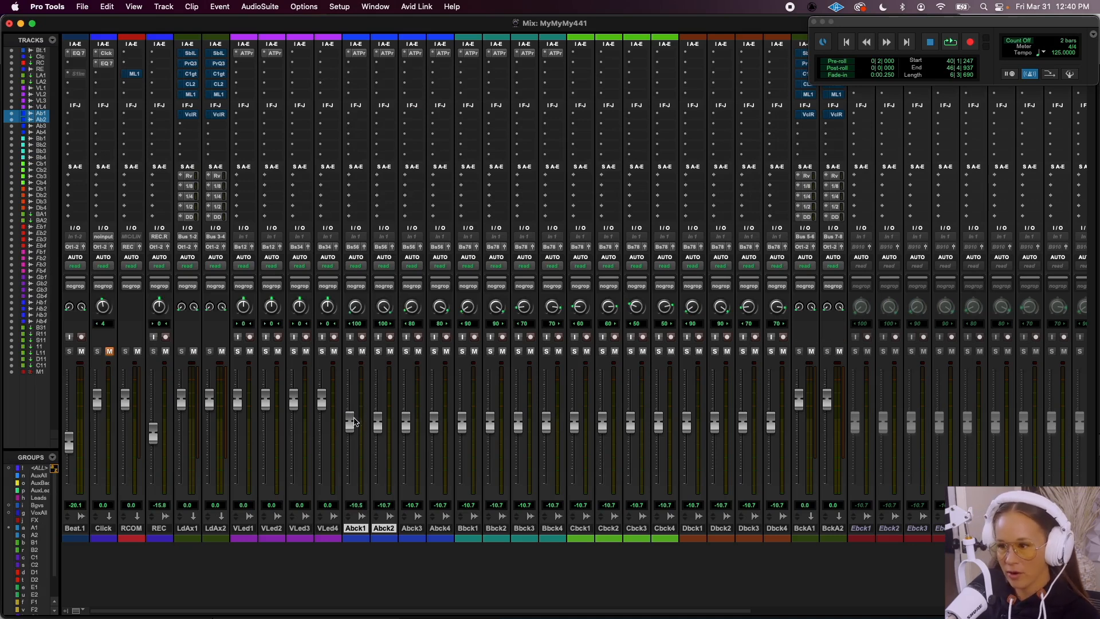
Open the AudioSuite Gain processor for the first Aback1 clip and set its gain to -4.1 dB
{"action": "key", "text": "super+equal"}
{"action": "left_click", "coordinate": [539, 403]}
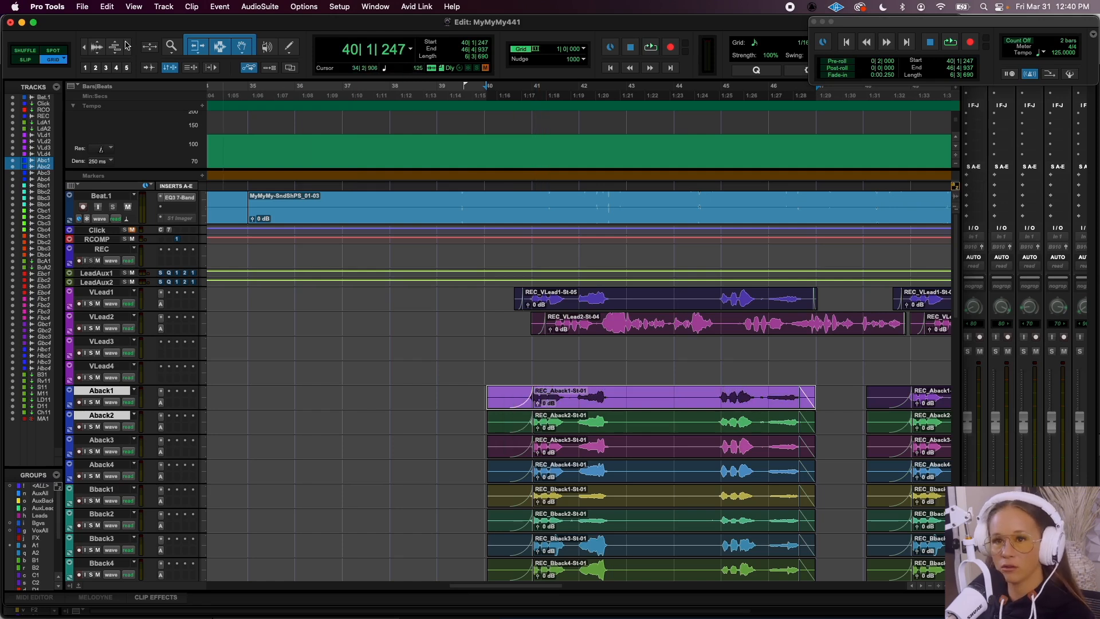
{"action": "left_click", "coordinate": [259, 6]}
{"action": "mouse_move", "coordinate": [300, 142]}
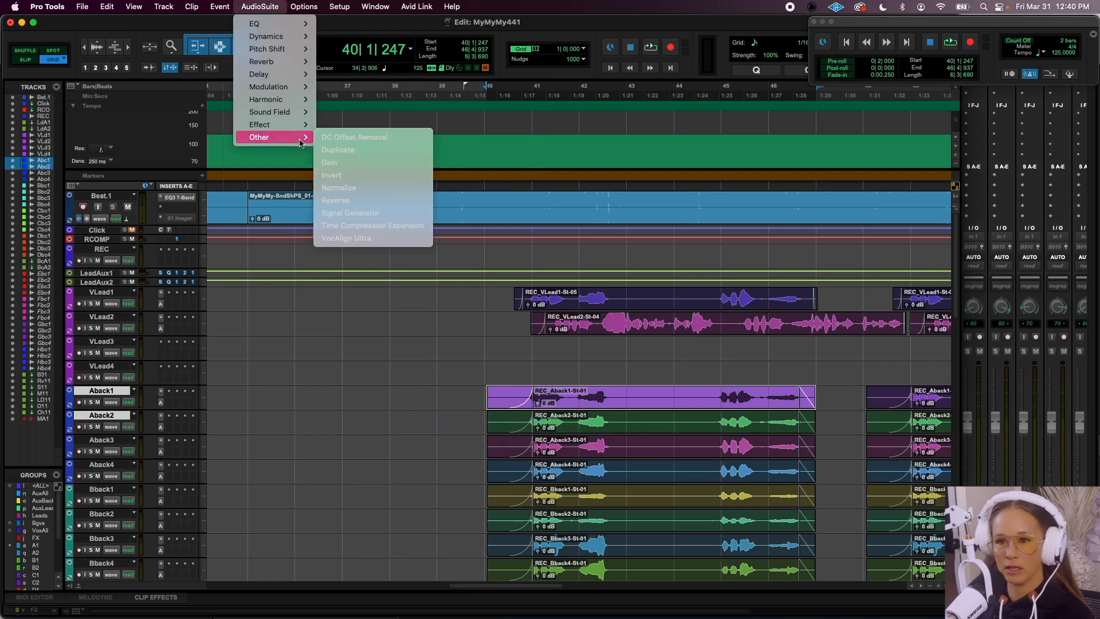
{"action": "left_click", "coordinate": [350, 163]}
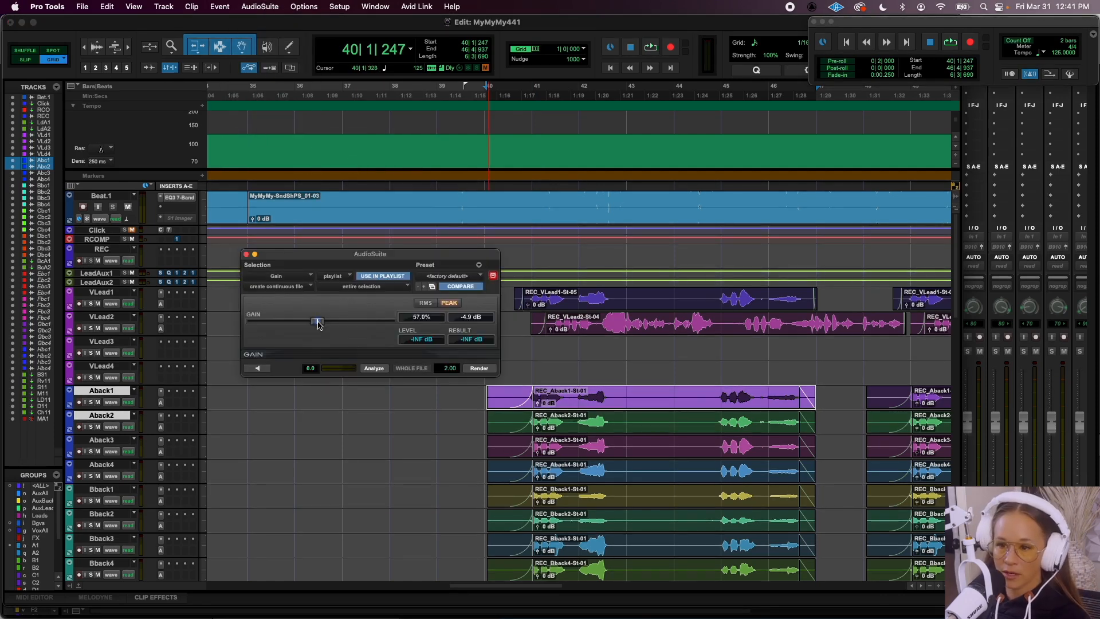
{"action": "left_click_drag", "start_coordinate": [319, 324], "coordinate": [317, 323]}
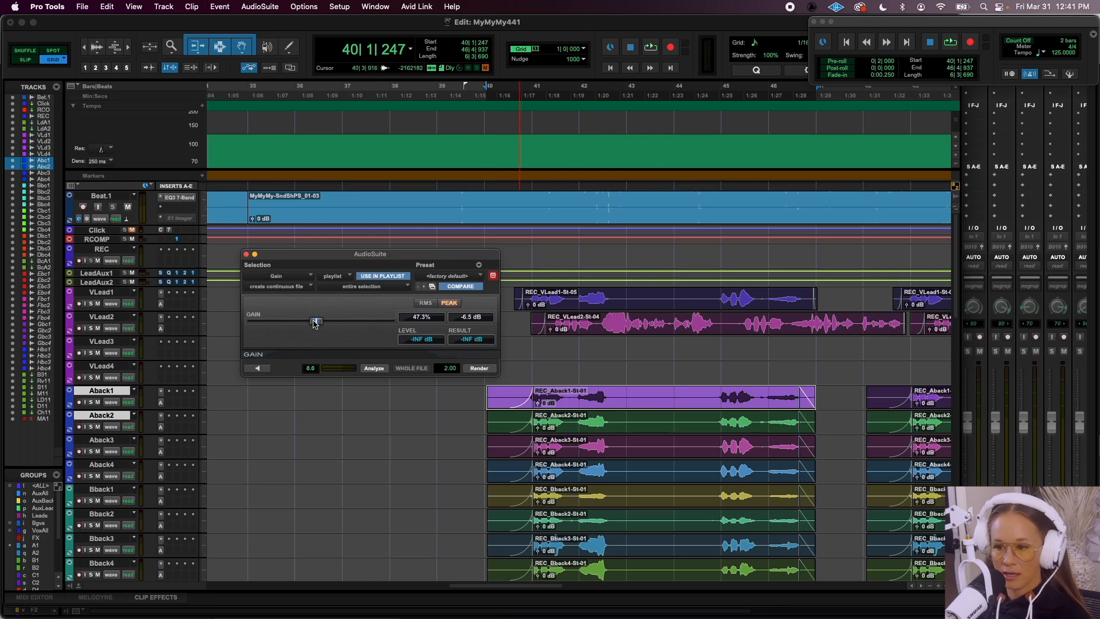
{"action": "left_click_drag", "start_coordinate": [315, 323], "coordinate": [480, 331]}
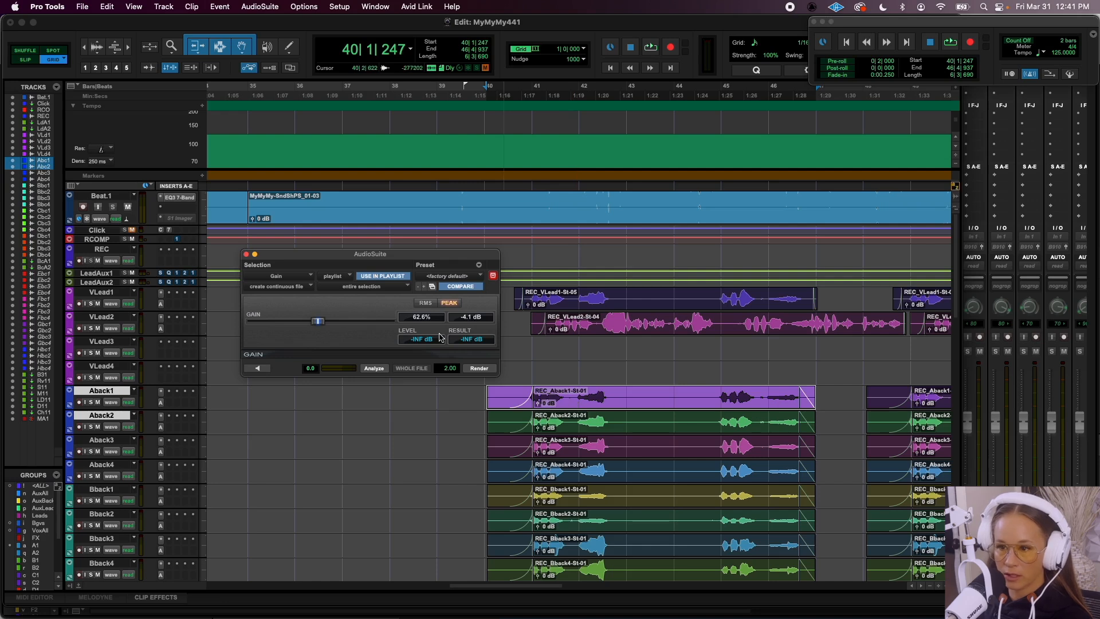
{"action": "left_click_drag", "start_coordinate": [462, 254], "coordinate": [461, 241]}
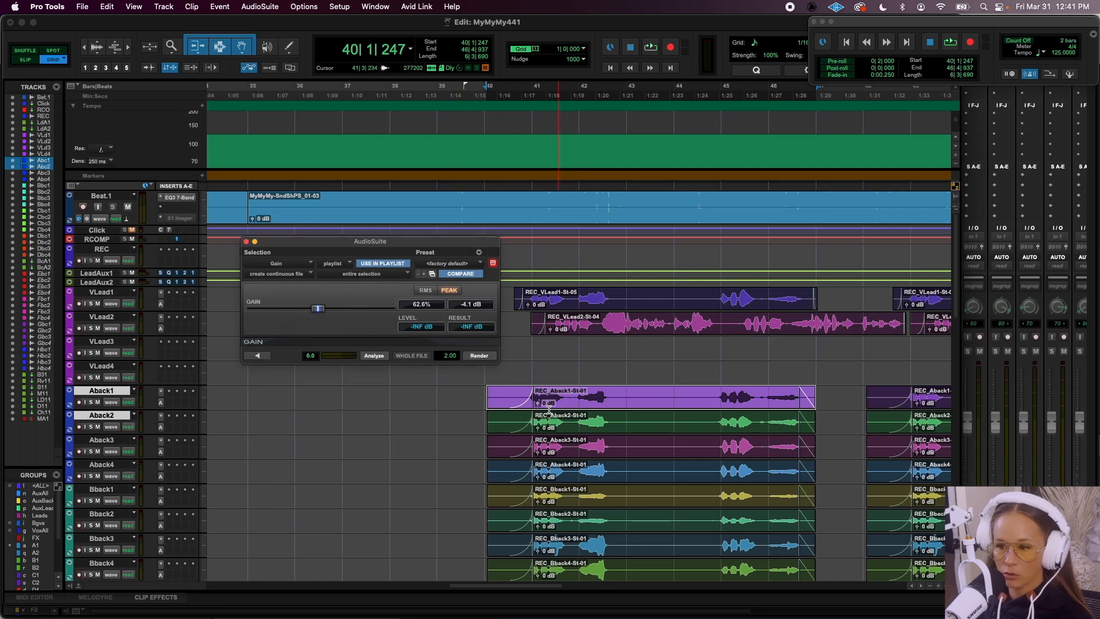
Place the edit cursor at bar 41 and examine the first group of backing vocal clips
{"action": "left_click", "coordinate": [531, 364]}
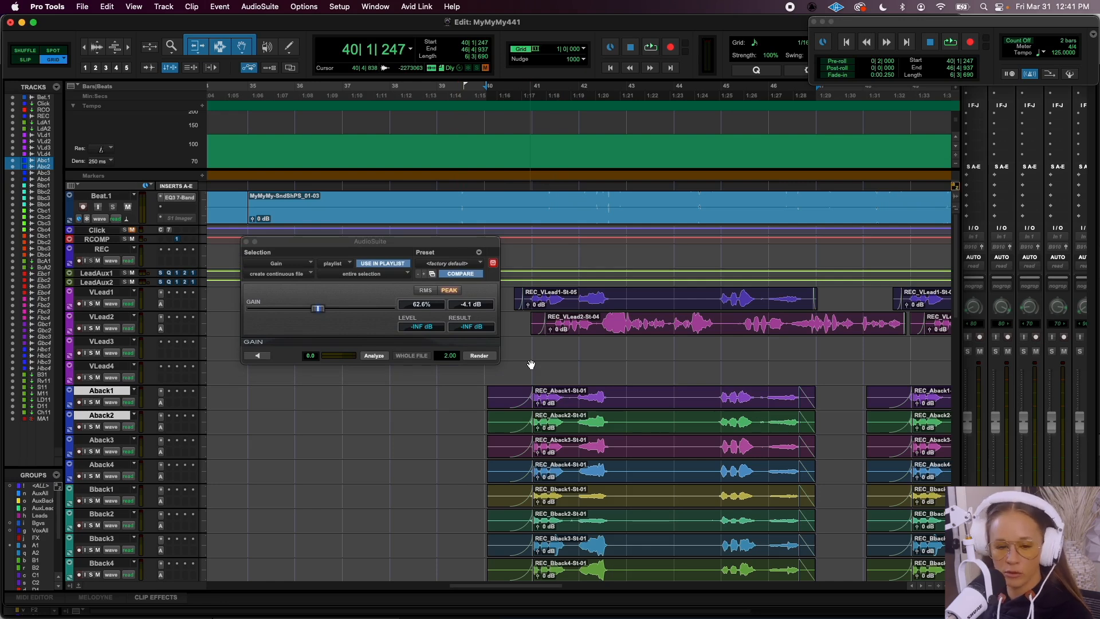
{"action": "left_click", "coordinate": [531, 365]}
{"action": "key", "text": "t"}
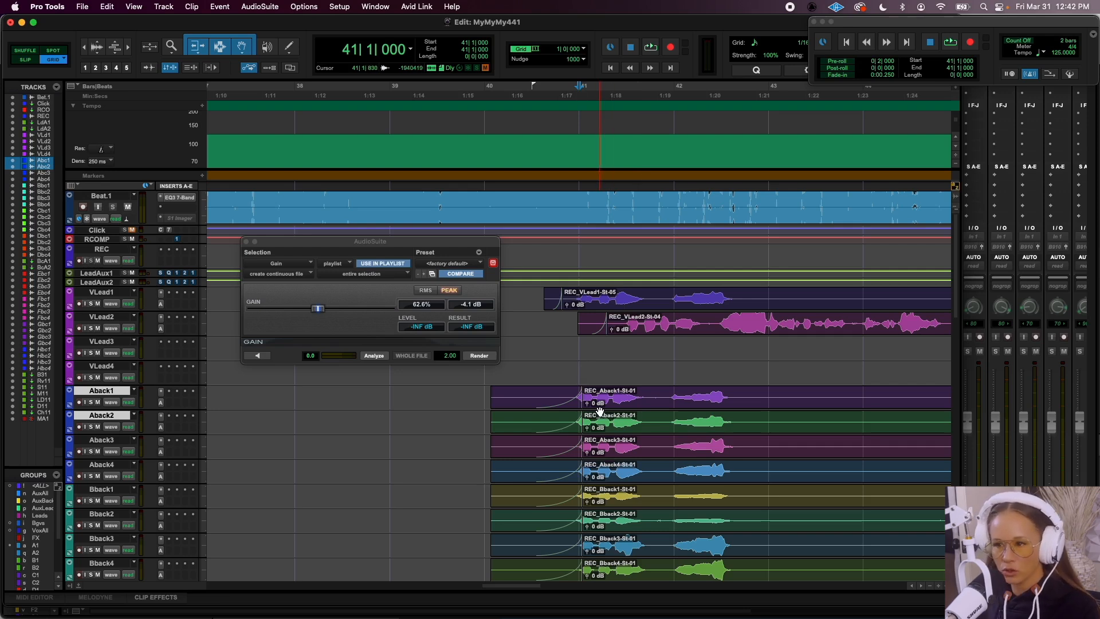
{"action": "key", "text": "super+bracketleft"}
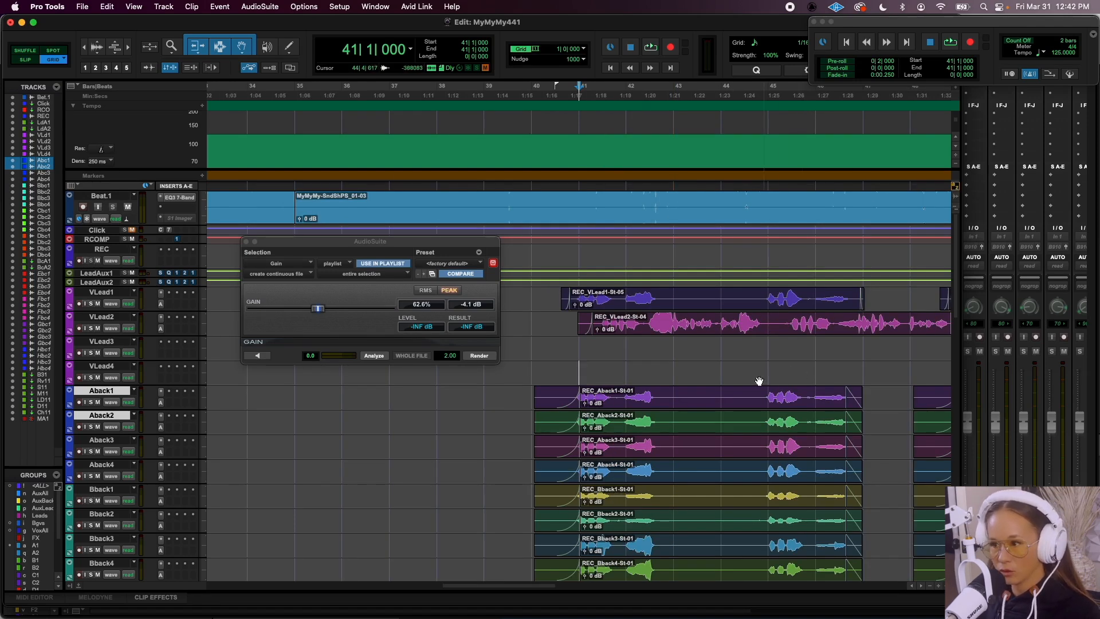
{"action": "scroll", "coordinate": [741, 474], "scroll_direction": "right", "scroll_amount": 2}
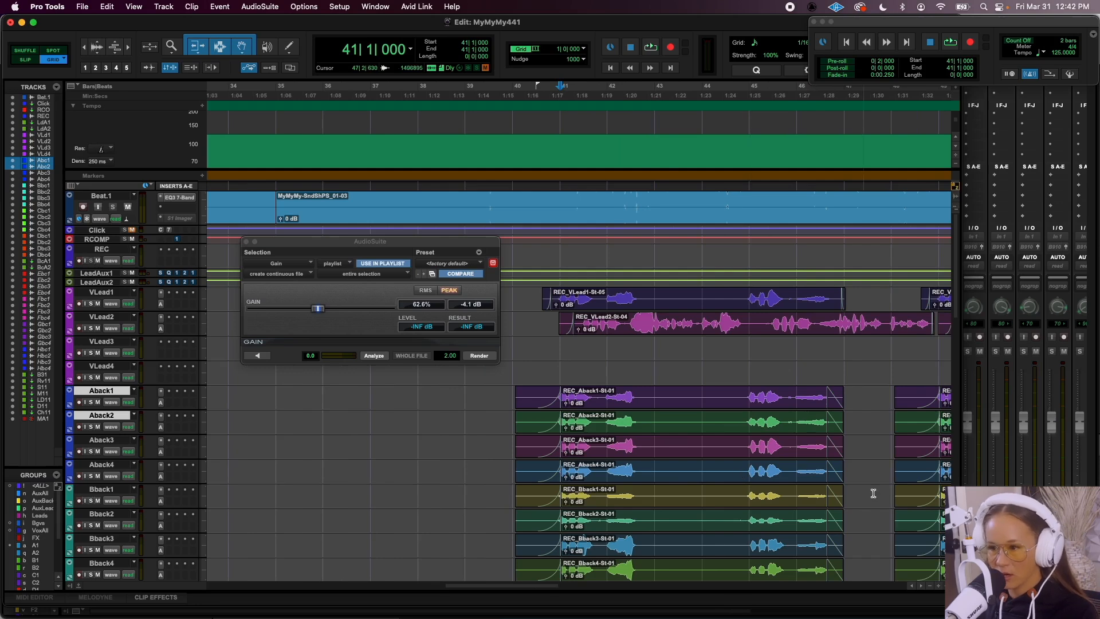
Examine the lead vocal clips around bar 42 and move the AudioSuite window clear of the VLead tracks
{"action": "left_click", "coordinate": [629, 321]}
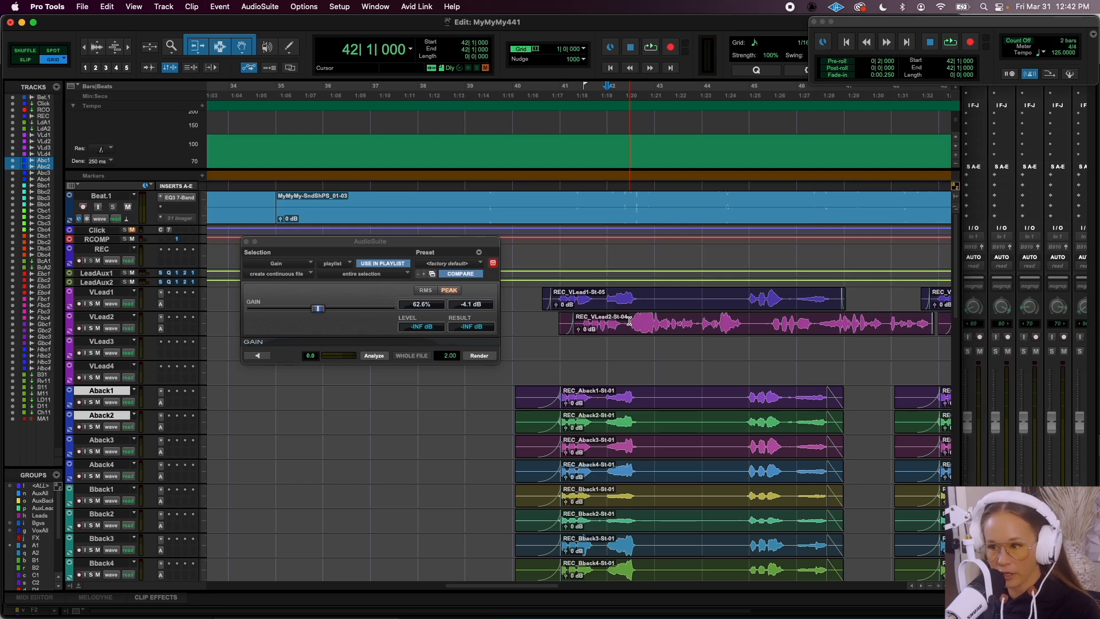
{"action": "key", "text": "super+bracketright"}
{"action": "key", "text": "super+bracketright"}
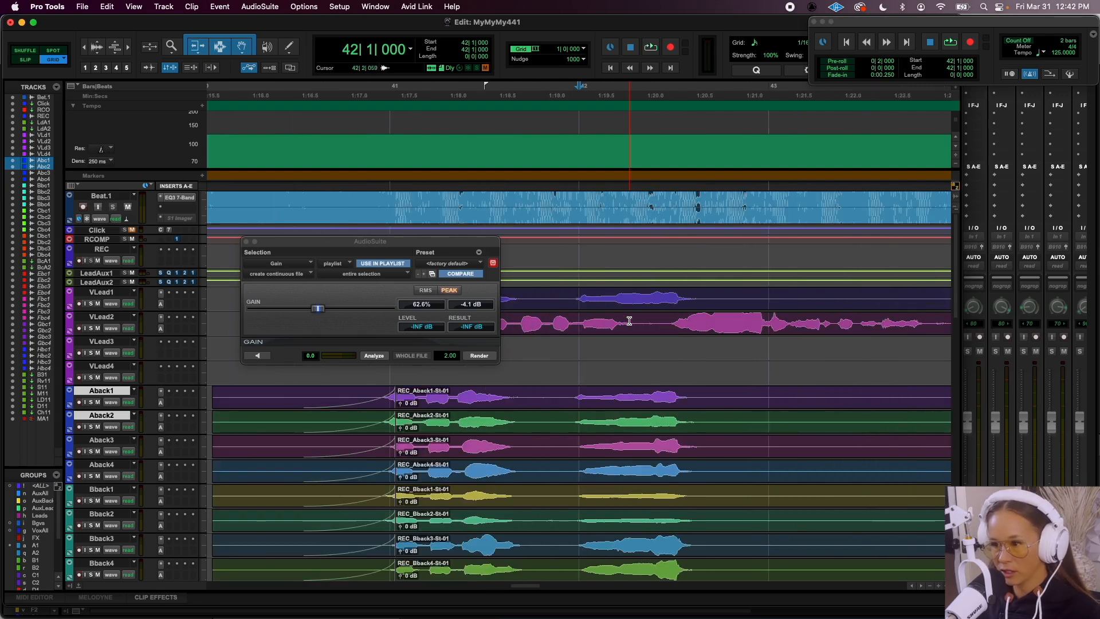
{"action": "left_click_drag", "start_coordinate": [361, 242], "coordinate": [357, 92]}
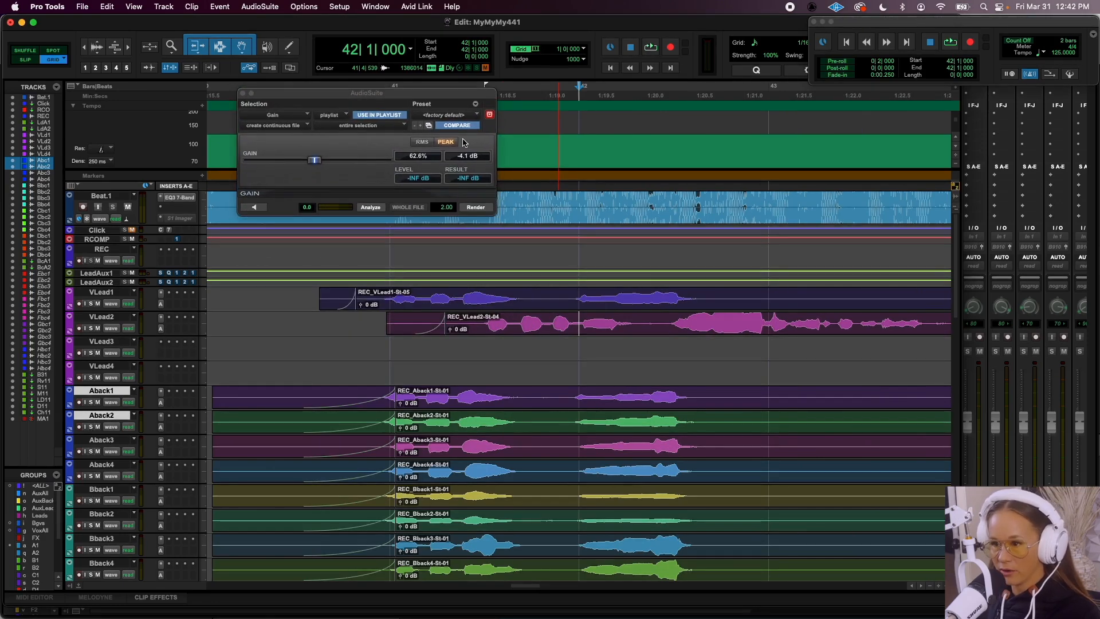
{"action": "left_click", "coordinate": [665, 322]}
{"action": "key", "text": "super+bracketleft"}
{"action": "key", "text": "super+bracketleft"}
{"action": "key", "text": "super+bracketleft"}
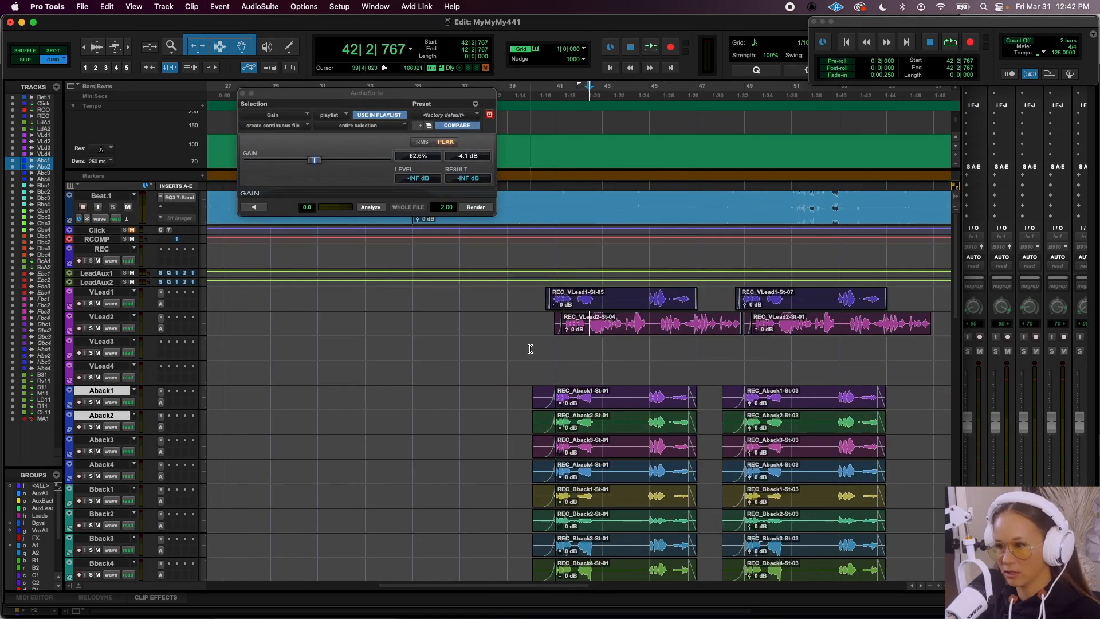
Separate the loud VLead2 phrase from 42|2|709 to 42|4|913 into its own clip
{"action": "key", "text": "super+bracketright"}
{"action": "key", "text": "super+bracketright"}
{"action": "key", "text": "super+bracketright"}
{"action": "left_click_drag", "start_coordinate": [577, 322], "coordinate": [681, 330]}
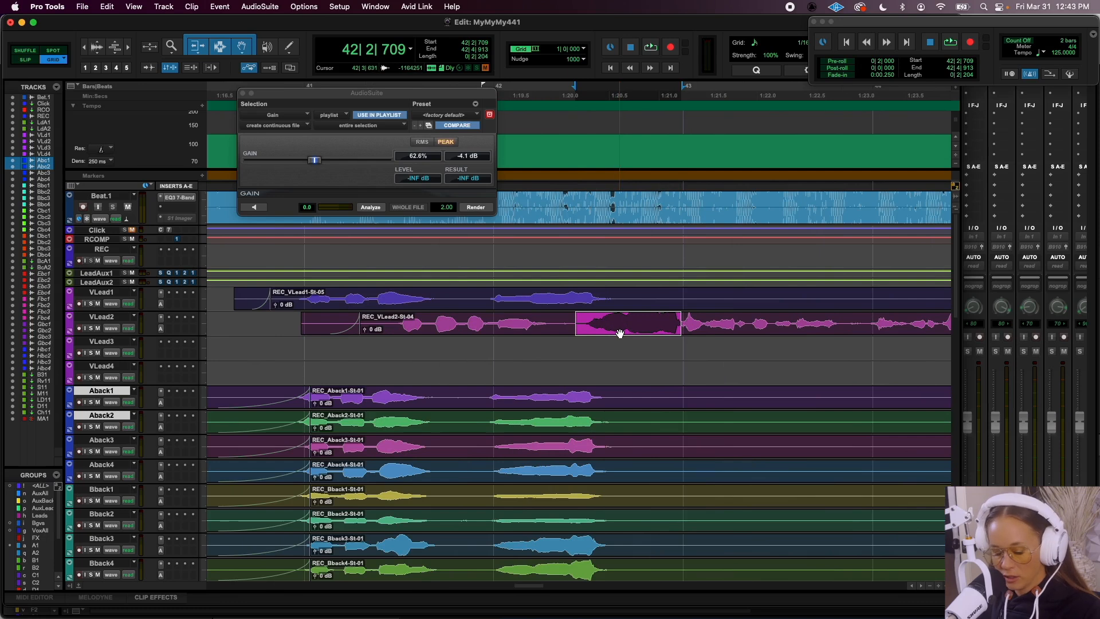
{"action": "key", "text": "super+e"}
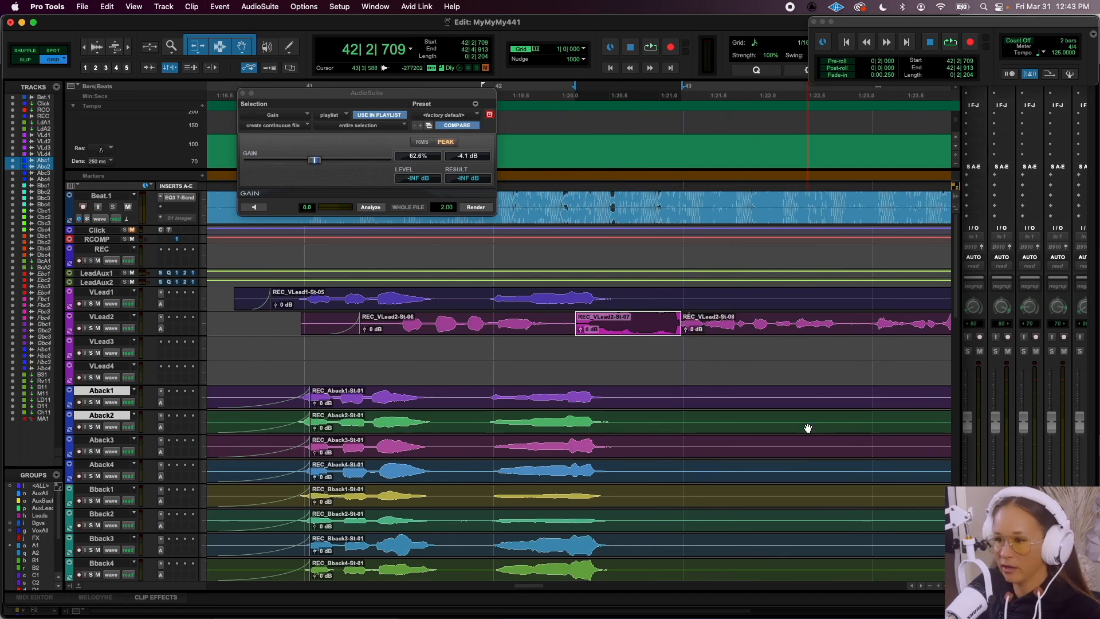
Add very short crossfades at the start and end edges of the separated VLead2 clip
{"action": "key", "text": "t"}
{"action": "key", "text": "t"}
{"action": "key", "text": "t"}
{"action": "left_click_drag", "start_coordinate": [581, 335], "coordinate": [578, 334]}
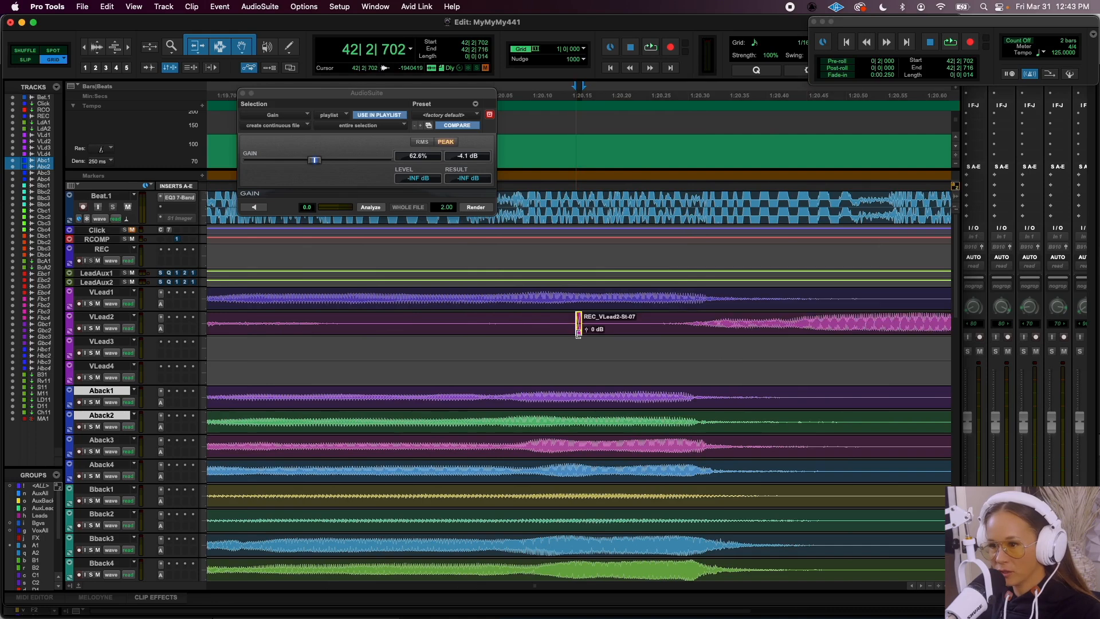
{"action": "scroll", "coordinate": [578, 335], "scroll_direction": "right", "scroll_amount": 5}
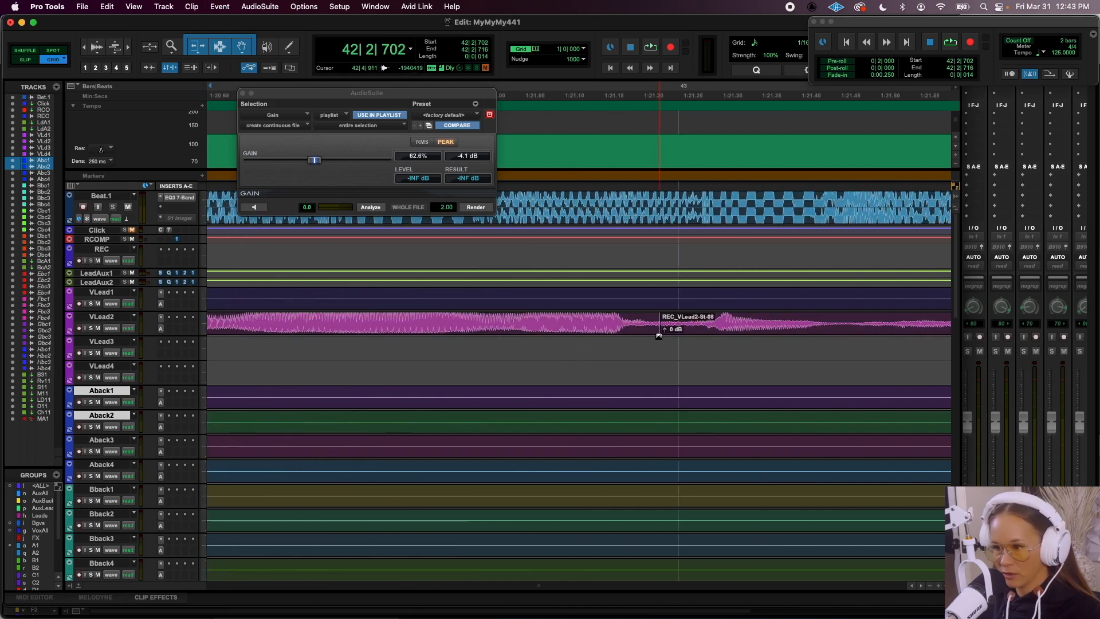
{"action": "left_click_drag", "start_coordinate": [659, 336], "coordinate": [660, 332]}
{"action": "key", "text": "r"}
{"action": "key", "text": "r"}
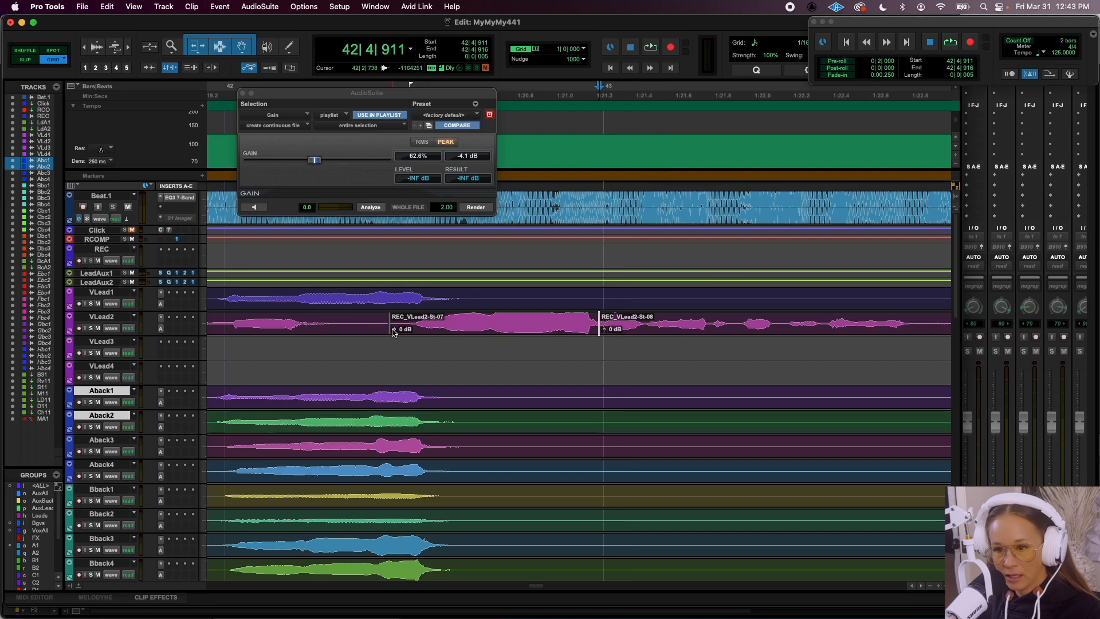
Lower the separated VLead2 clip's gain to about -4.8 dB and play the phrase back
{"action": "left_click", "coordinate": [396, 331]}
{"action": "left_click_drag", "start_coordinate": [396, 332], "coordinate": [396, 335]}
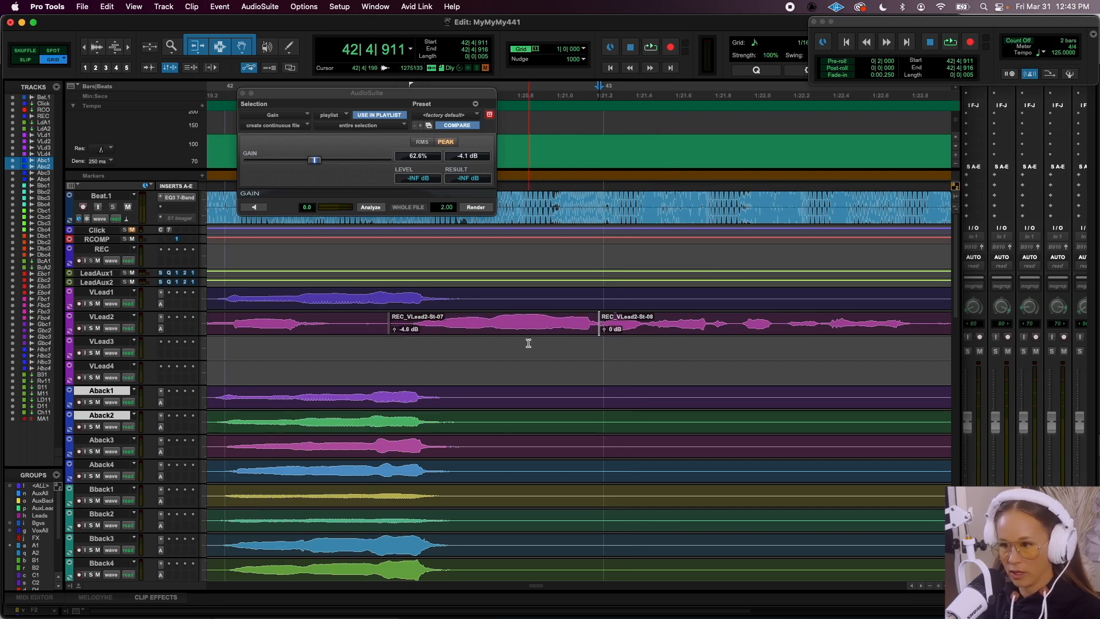
{"action": "key", "text": "r"}
{"action": "key", "text": "r"}
{"action": "key", "text": "space"}
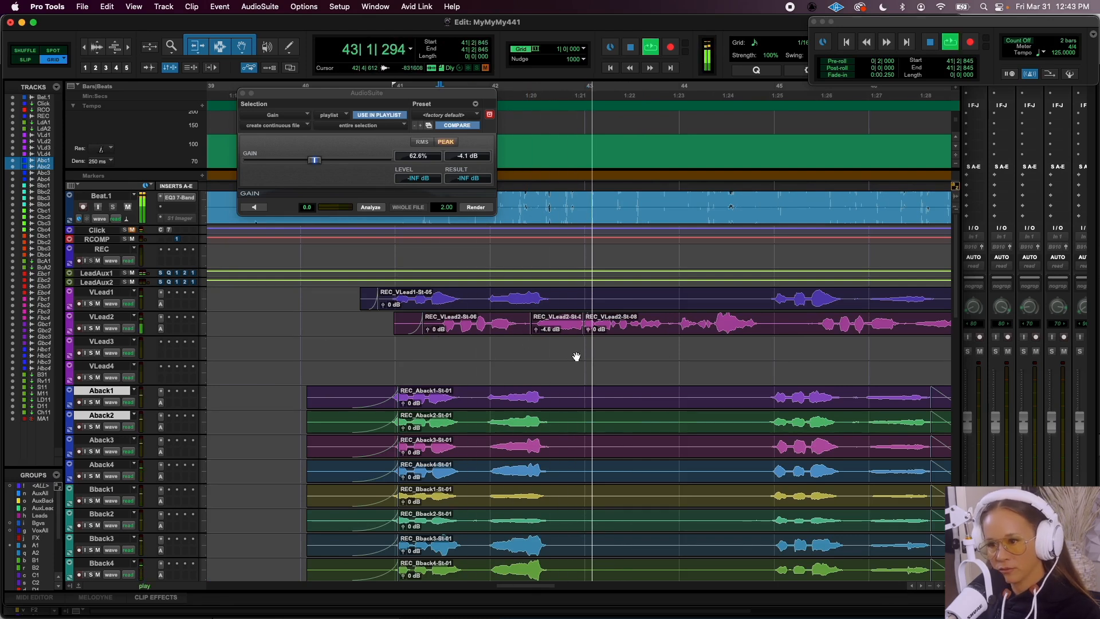
{"action": "key", "text": "space"}
Set the loud VLead2 clip's gain to -2.8 dB and audition it from bar 42
{"action": "left_click_drag", "start_coordinate": [537, 332], "coordinate": [536, 334]}
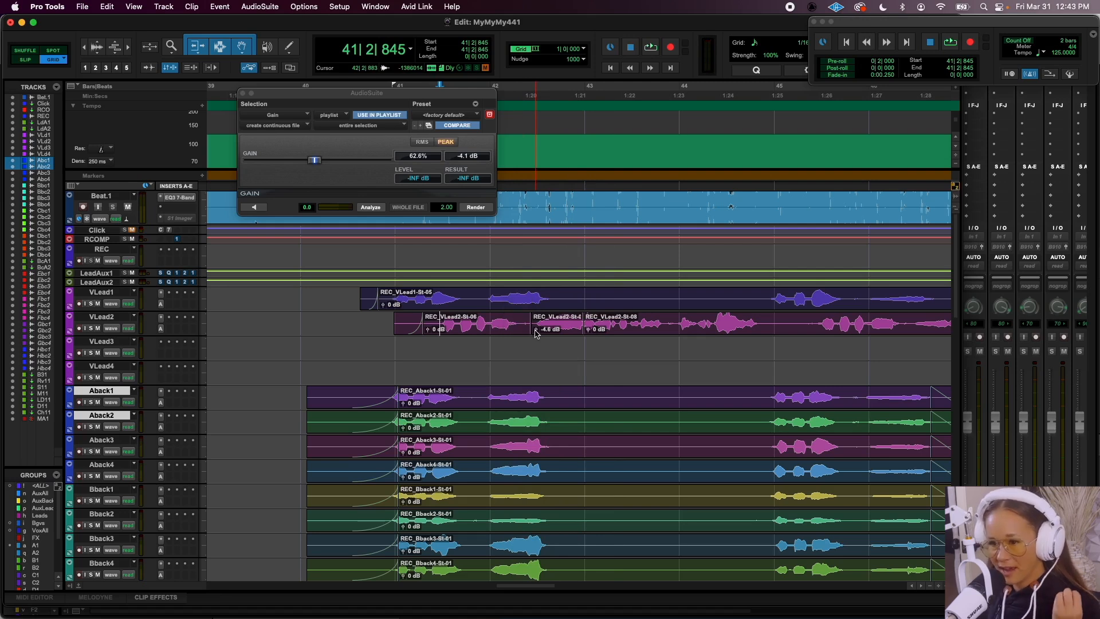
{"action": "left_click", "coordinate": [536, 333]}
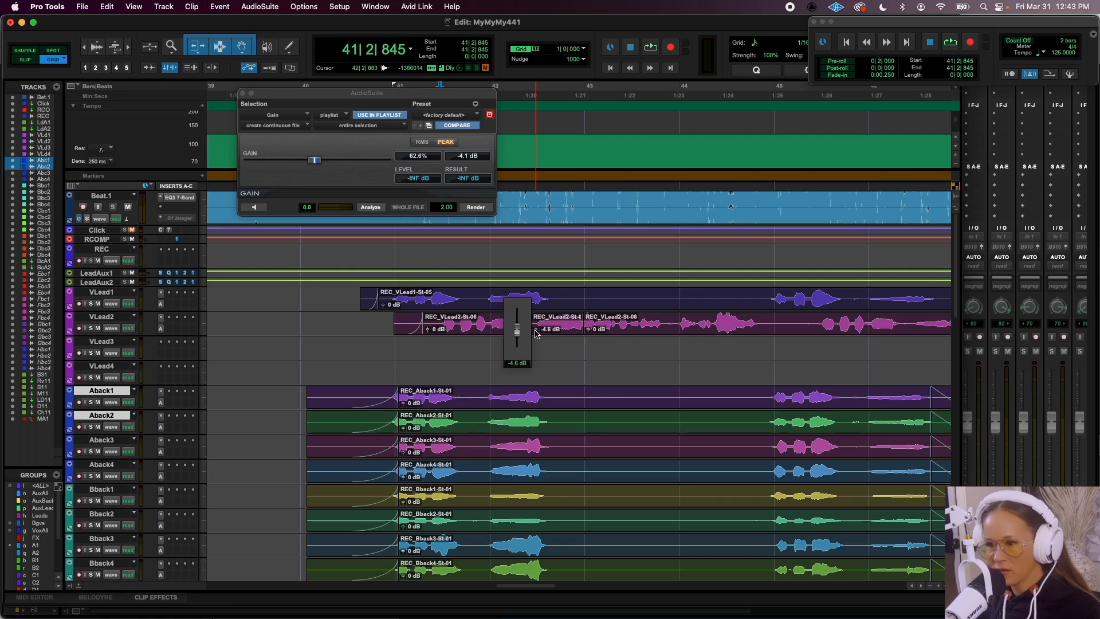
{"action": "left_click_drag", "start_coordinate": [536, 331], "coordinate": [535, 333]}
{"action": "left_click", "coordinate": [485, 314]}
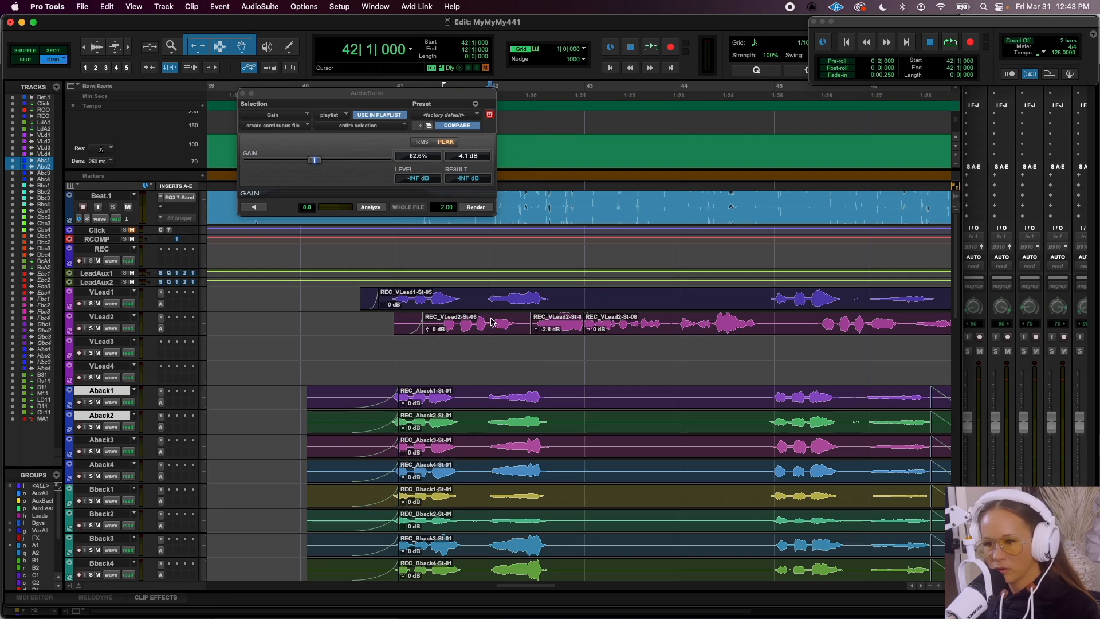
{"action": "key", "text": "space"}
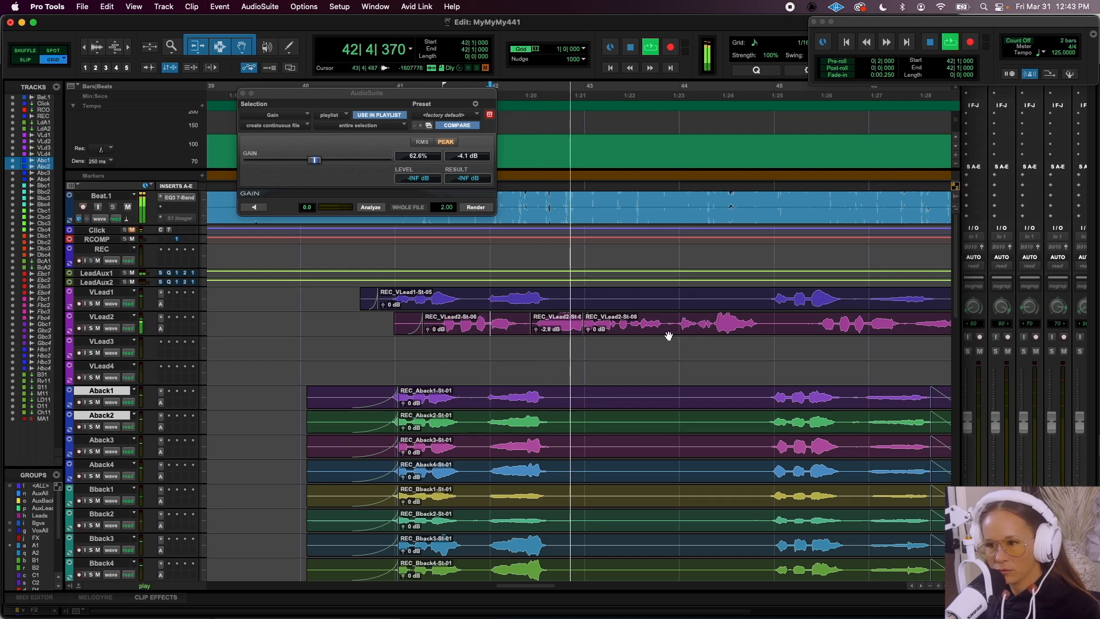
{"action": "key", "text": "space"}
Split VLead2 at 43|2|816 and 44|2|413, and raise the clip gain of the section between to +1.7 dB
{"action": "left_click", "coordinate": [631, 322]}
{"action": "key", "text": "t"}
{"action": "key", "text": "t"}
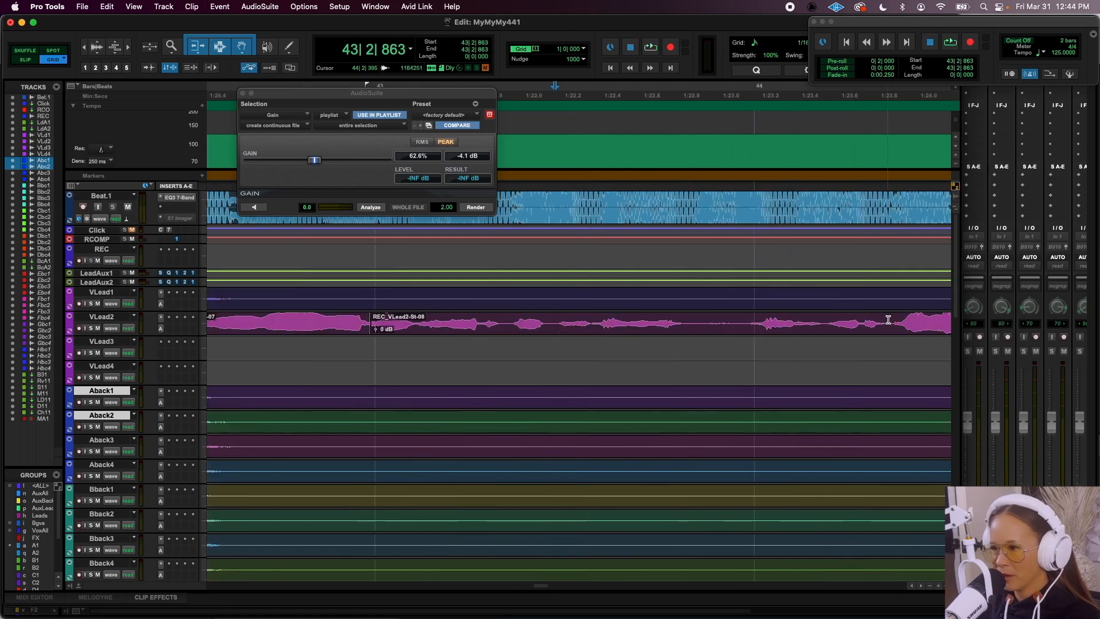
{"action": "left_click", "coordinate": [888, 319]}
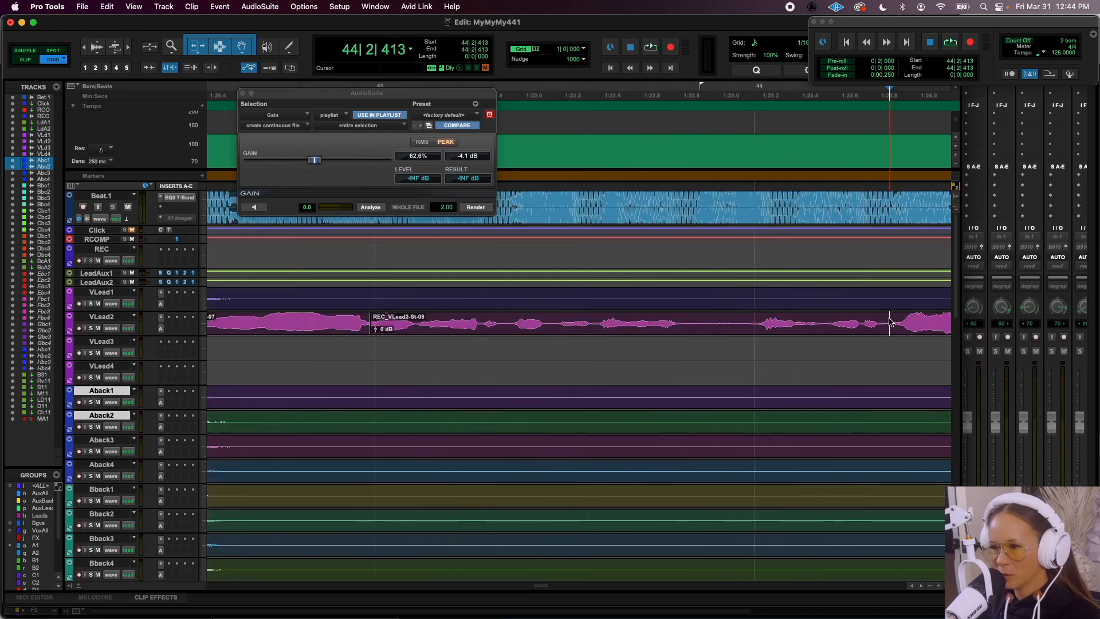
{"action": "key", "text": "b"}
{"action": "left_click", "coordinate": [552, 320]}
{"action": "key", "text": "b"}
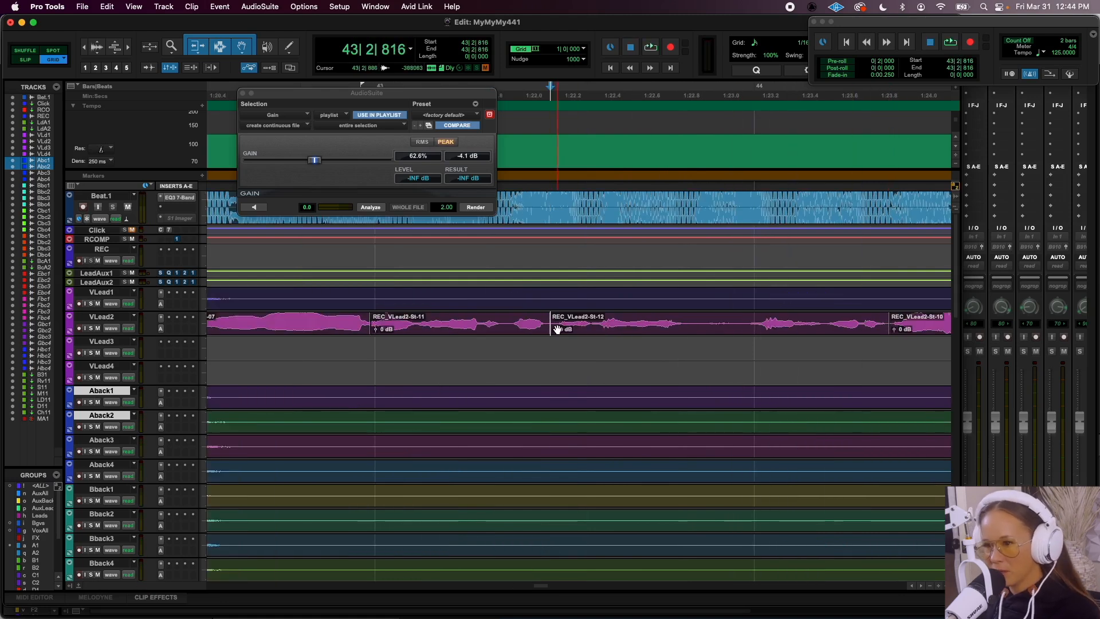
{"action": "left_click_drag", "start_coordinate": [554, 330], "coordinate": [555, 333]}
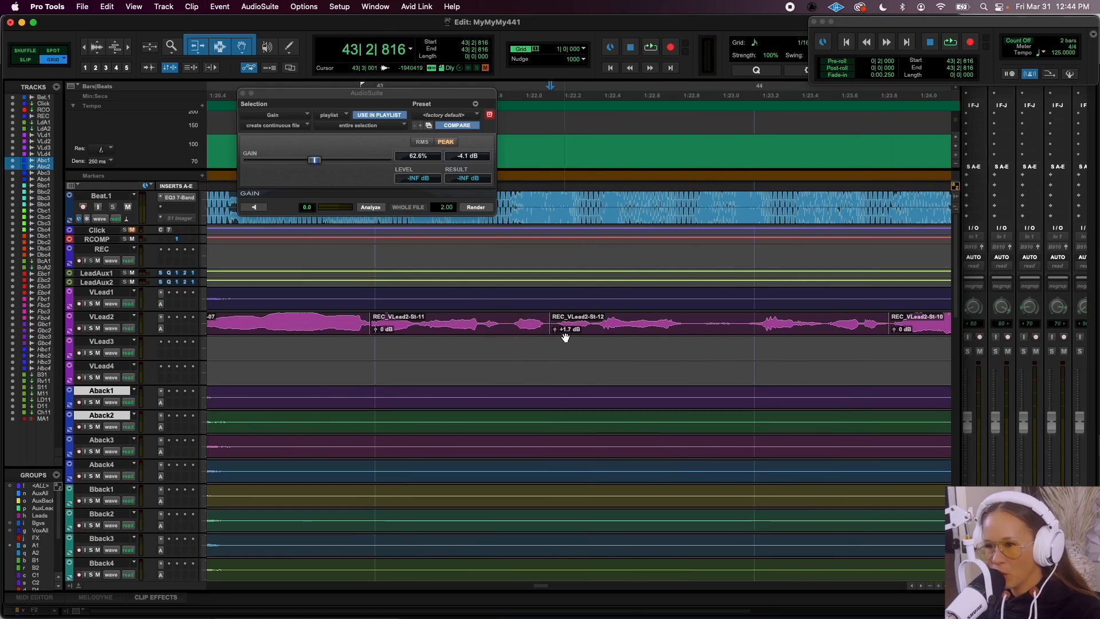
Add short crossfades at both edges of the boosted VLead2 clip
{"action": "left_click", "coordinate": [550, 333]}
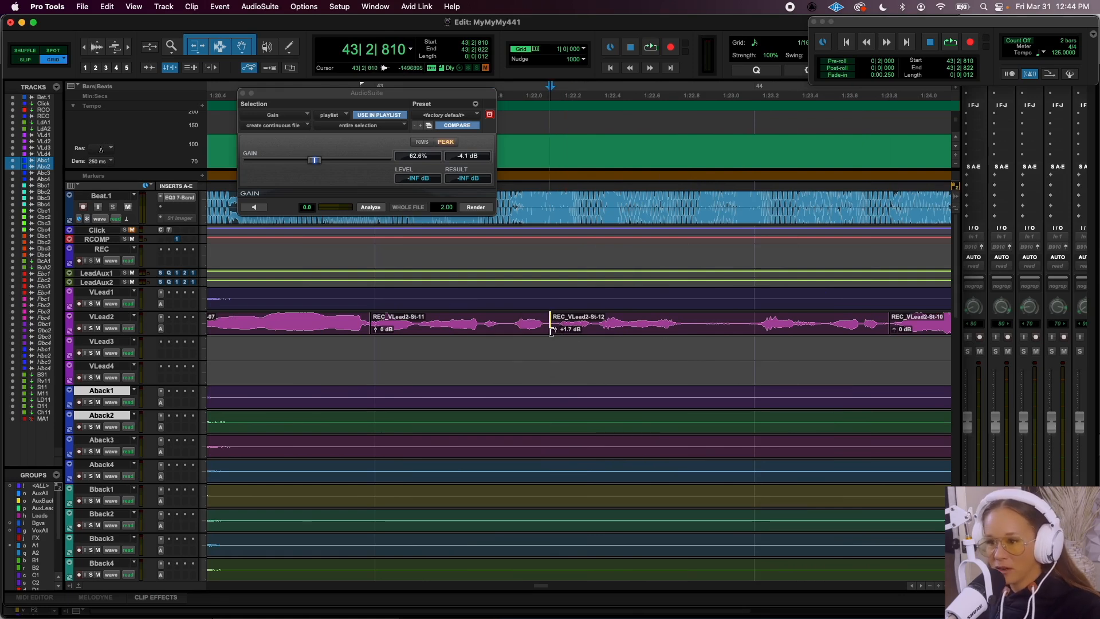
{"action": "left_click", "coordinate": [889, 334]}
{"action": "key", "text": "r"}
{"action": "key", "text": "r"}
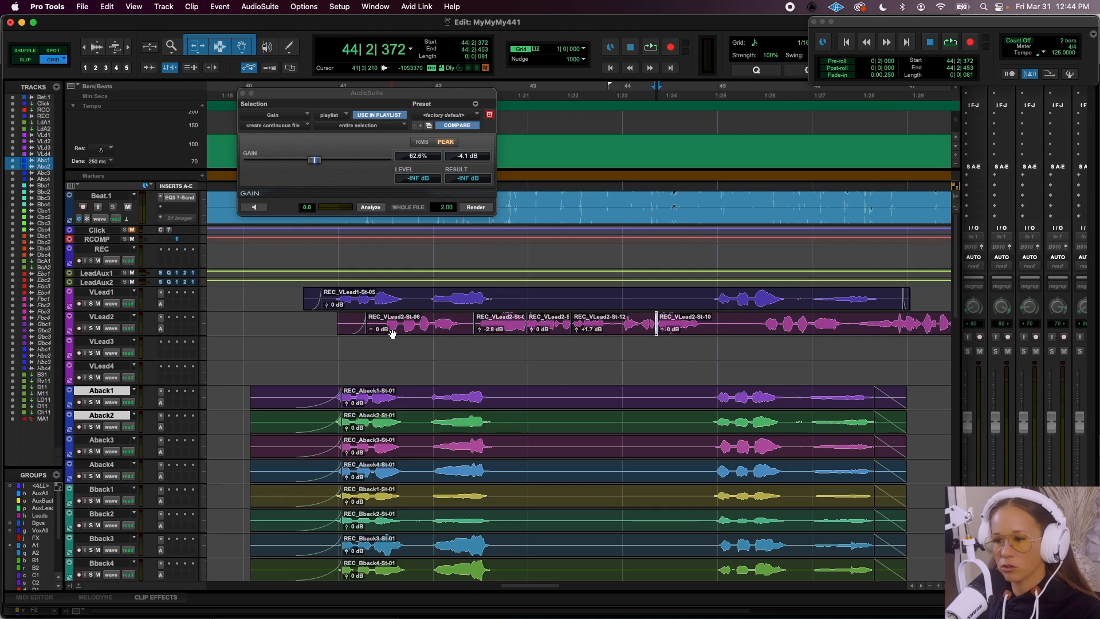
Play the vocals from 45|4|632 and split VLead1 at 45|4|725, just before its last quiet phrase
{"action": "scroll", "coordinate": [624, 363], "scroll_direction": "right", "scroll_amount": 5}
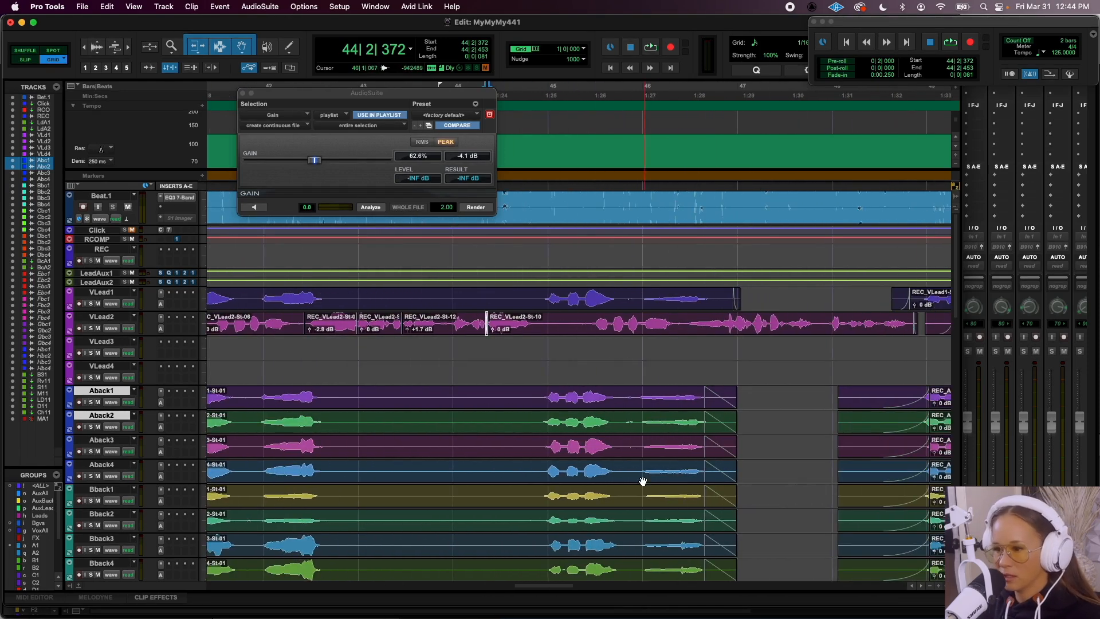
{"action": "left_click", "coordinate": [634, 298]}
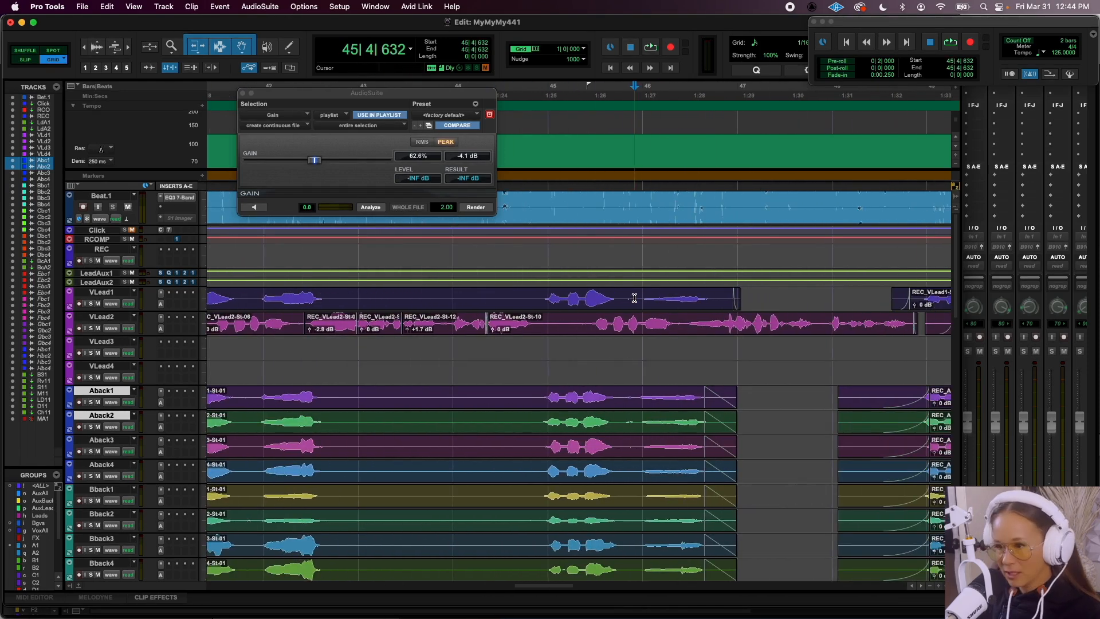
{"action": "key", "text": "space"}
{"action": "key", "text": "space"}
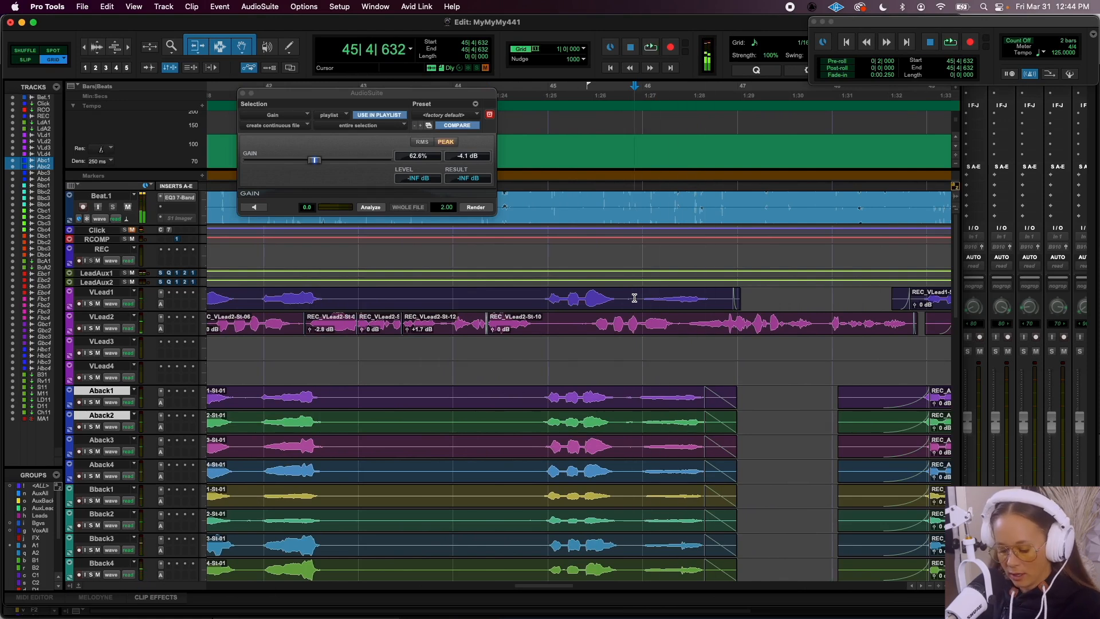
{"action": "key", "text": "super+bracketright"}
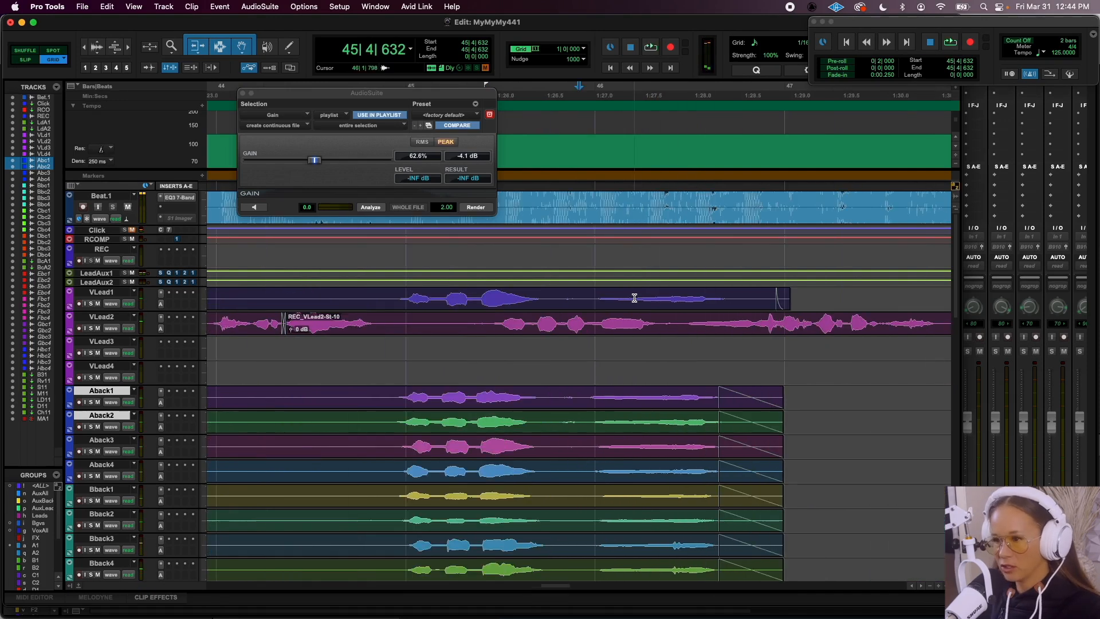
{"action": "left_click", "coordinate": [583, 297]}
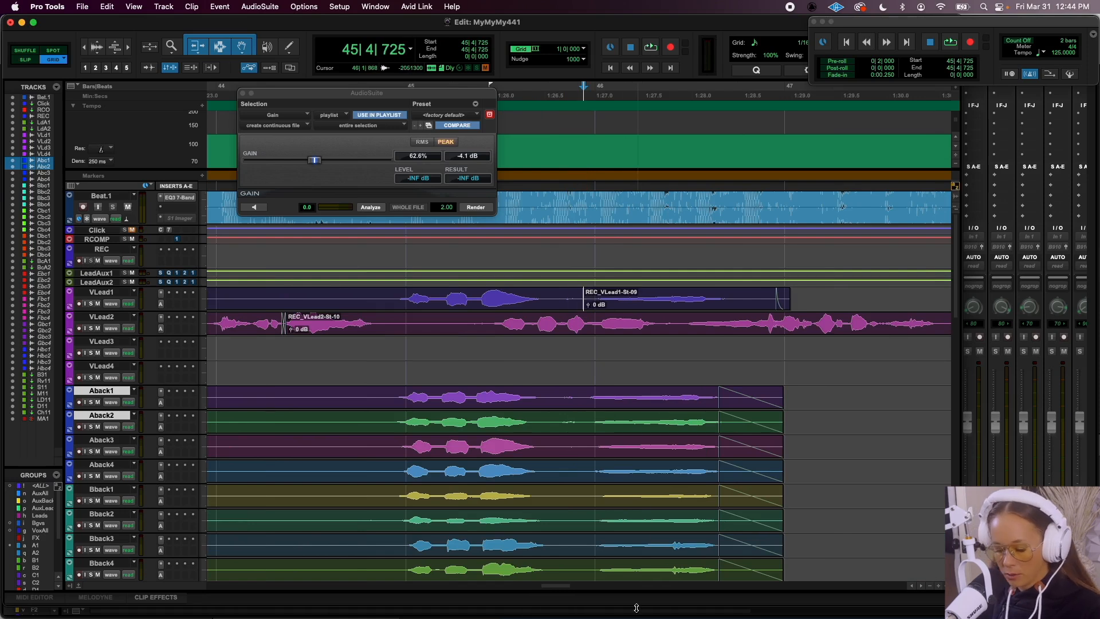
Select the quiet ending phrase on VLead1 and on Aback1 through Bback4, from 45|4|794 to 47|1|000
{"action": "key", "text": "r"}
{"action": "scroll", "coordinate": [623, 585], "scroll_direction": "down", "scroll_amount": 1}
{"action": "scroll", "coordinate": [622, 585], "scroll_direction": "up", "scroll_amount": 1}
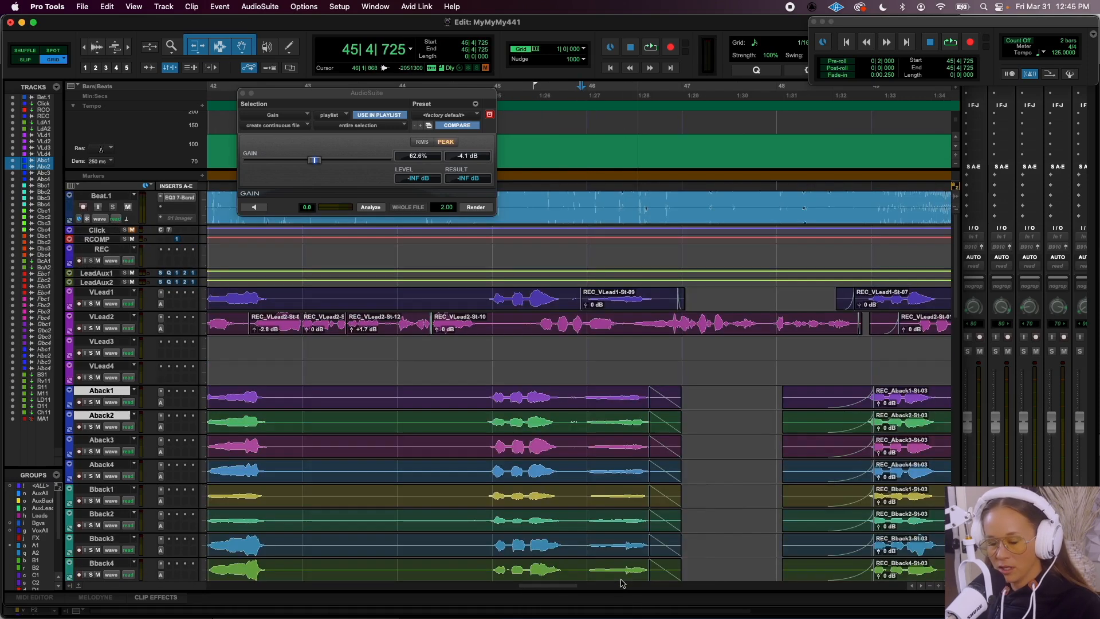
{"action": "left_click", "coordinate": [632, 306]}
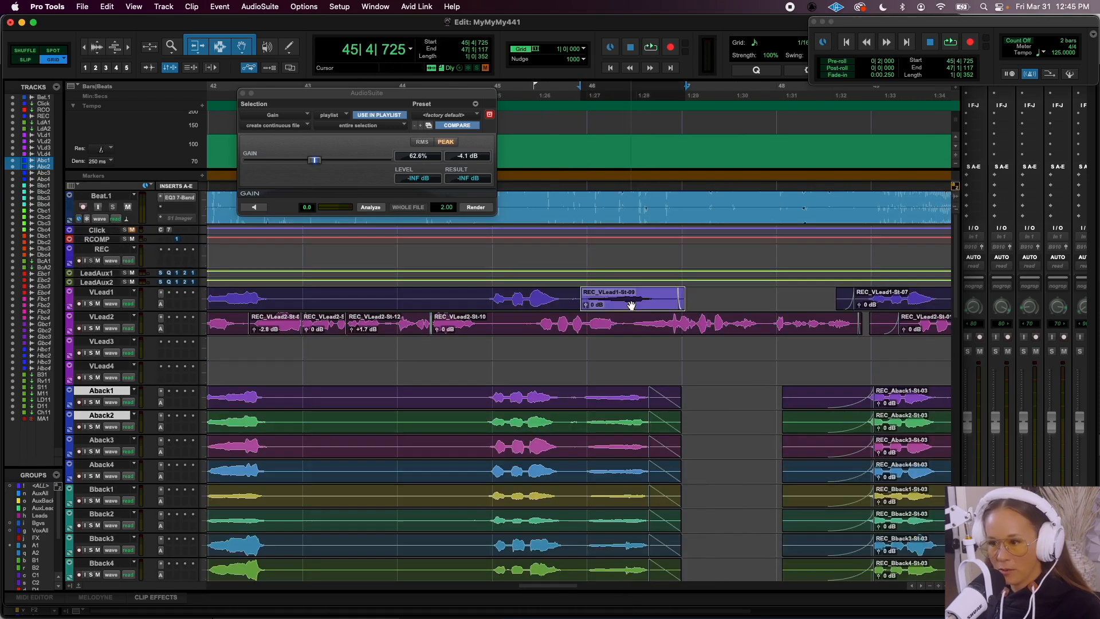
{"action": "left_click", "coordinate": [612, 395]}
{"action": "left_click", "coordinate": [609, 423], "text": "shift"}
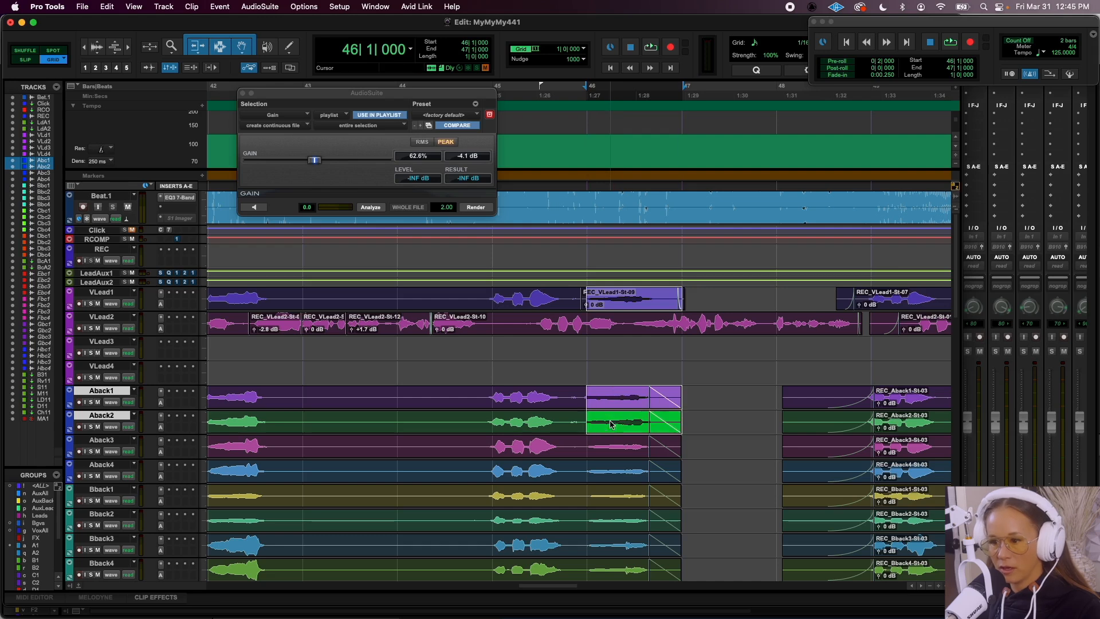
{"action": "left_click", "coordinate": [601, 439], "text": "shift"}
{"action": "left_click", "coordinate": [605, 564], "text": "shift"}
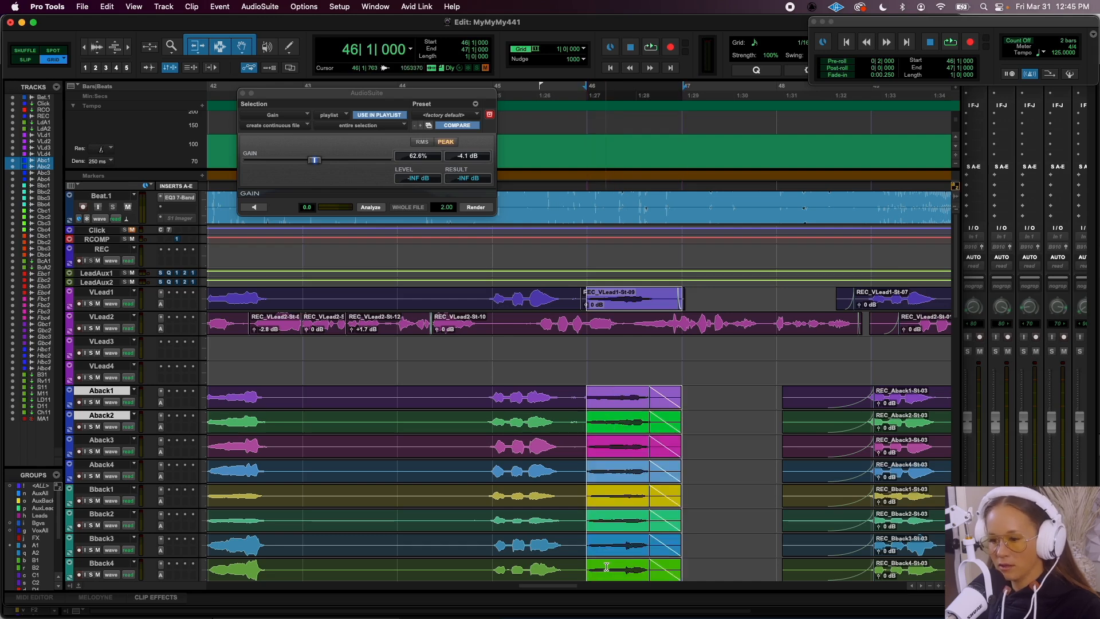
{"action": "scroll", "coordinate": [606, 567], "scroll_direction": "down", "scroll_amount": 3}
{"action": "left_click_drag", "start_coordinate": [580, 478], "coordinate": [583, 479]}
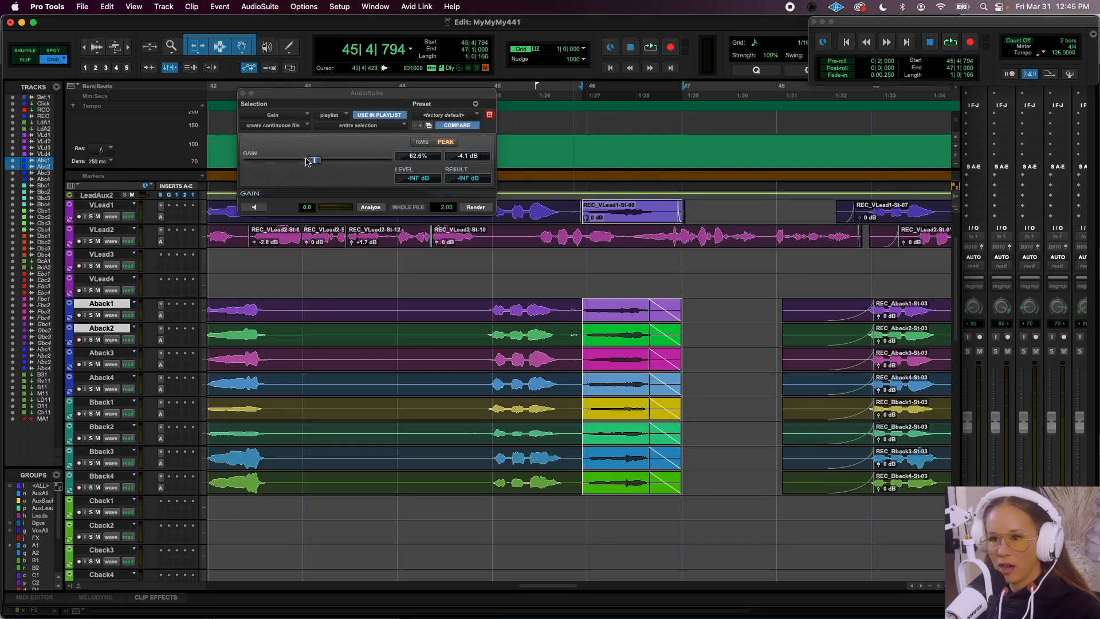
Set the AudioSuite gain to 3.3 dB, extend the selection to the end of the VLead1 clip, and render the selected phrases
{"action": "left_click_drag", "start_coordinate": [308, 161], "coordinate": [318, 161]}
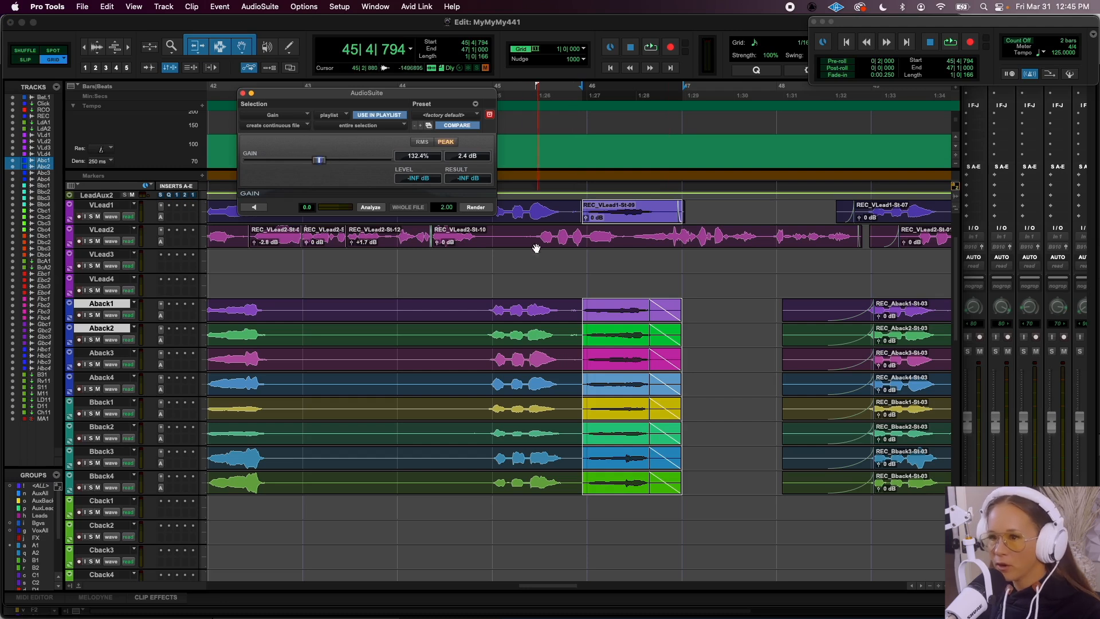
{"action": "left_click", "coordinate": [318, 163]}
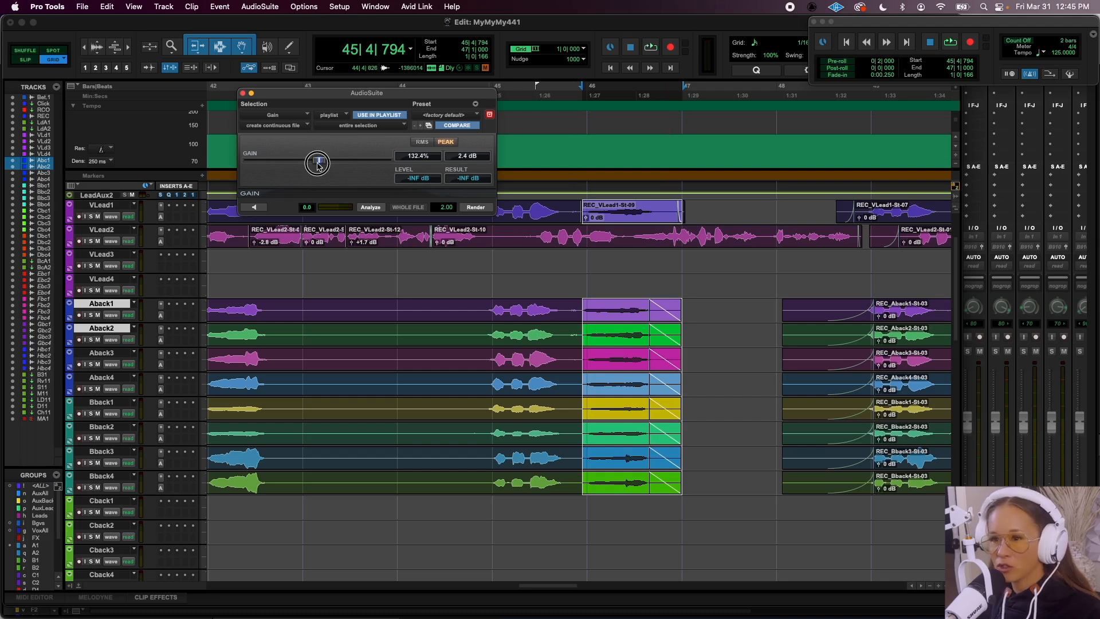
{"action": "left_click_drag", "start_coordinate": [319, 165], "coordinate": [320, 163]}
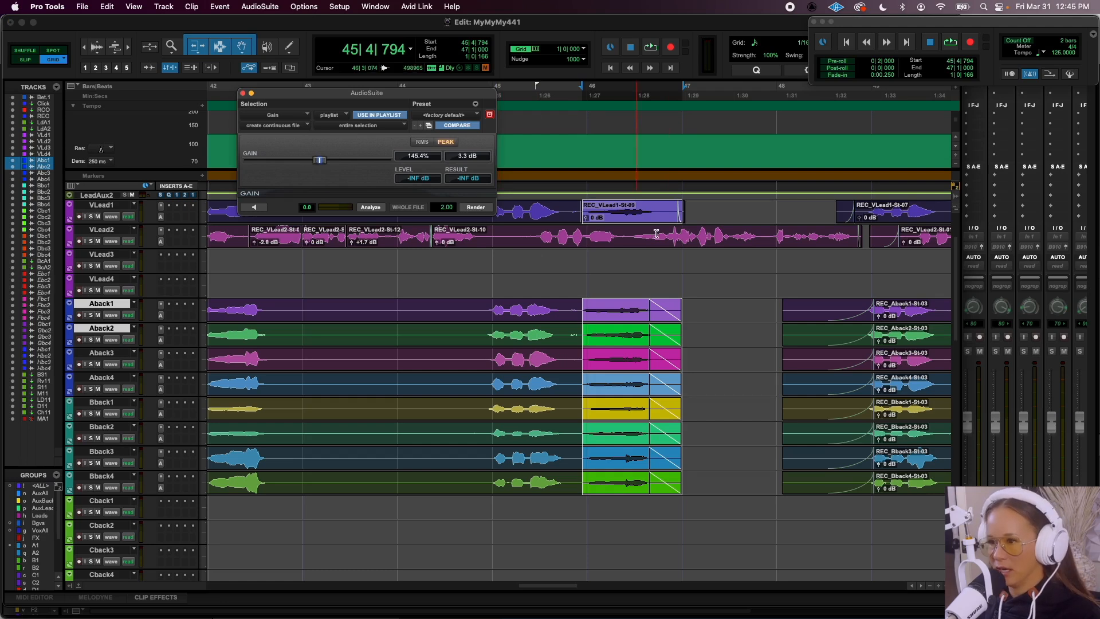
{"action": "left_click", "coordinate": [683, 219], "text": "shift"}
{"action": "left_click", "coordinate": [475, 208]}
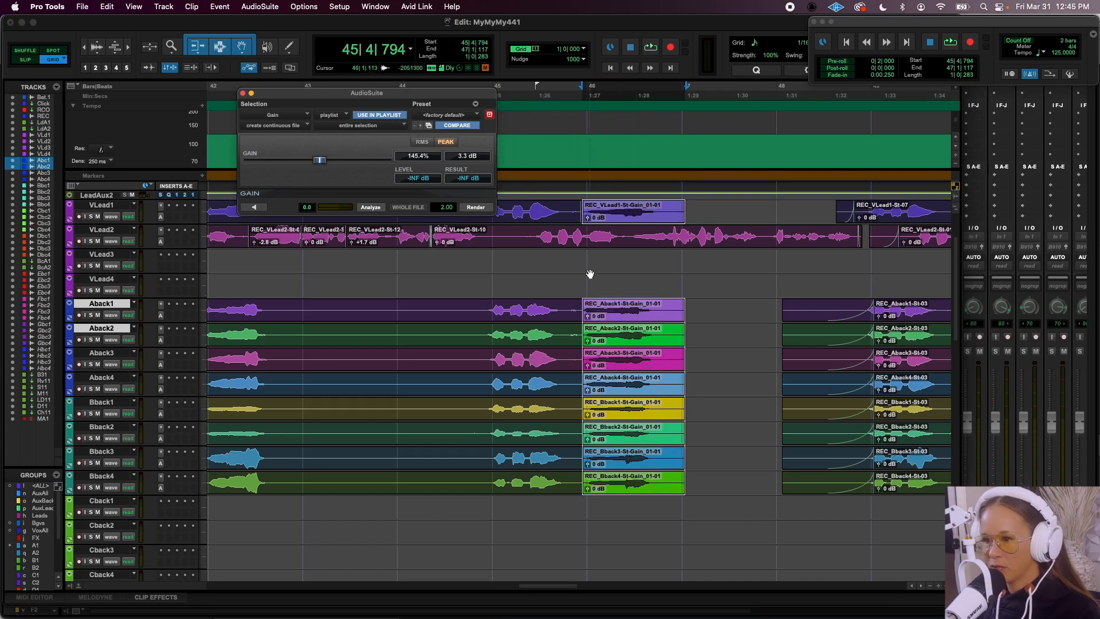
Crossfade the start of the rendered phrase across the backing vocals using the Bgvs group, from 45|4|725 to 45|4|864
{"action": "left_click", "coordinate": [44, 525]}
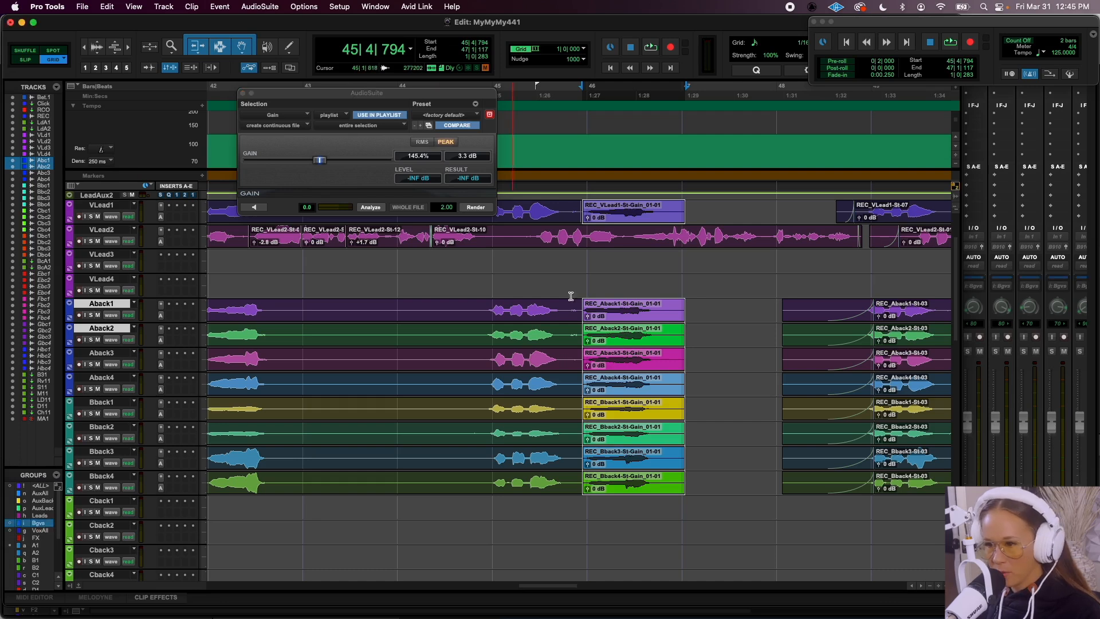
{"action": "left_click", "coordinate": [582, 323]}
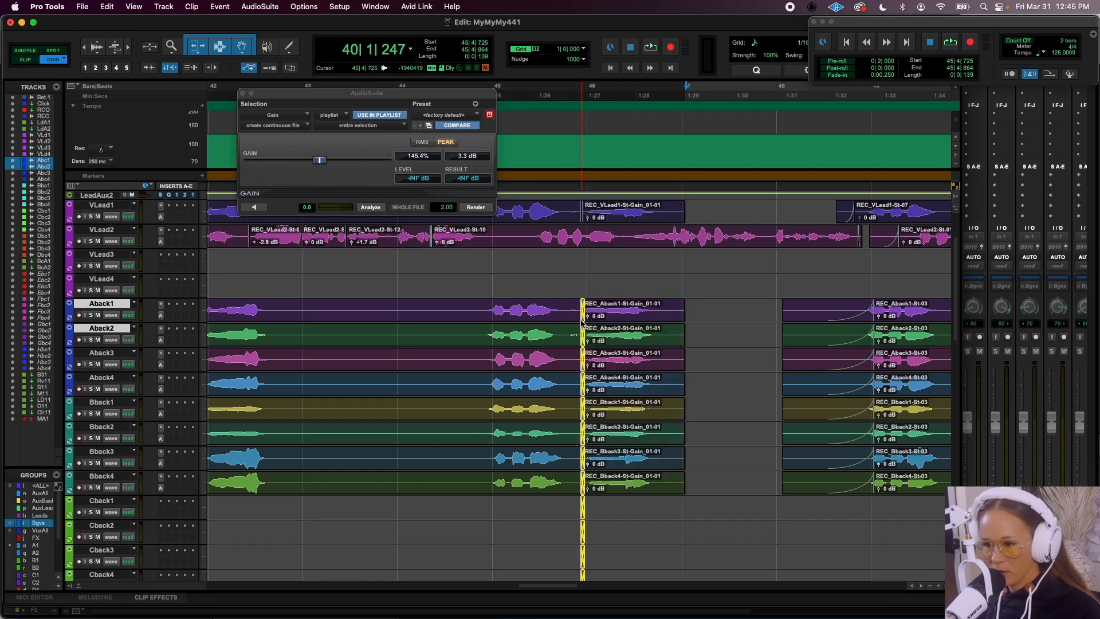
{"action": "left_click", "coordinate": [36, 527]}
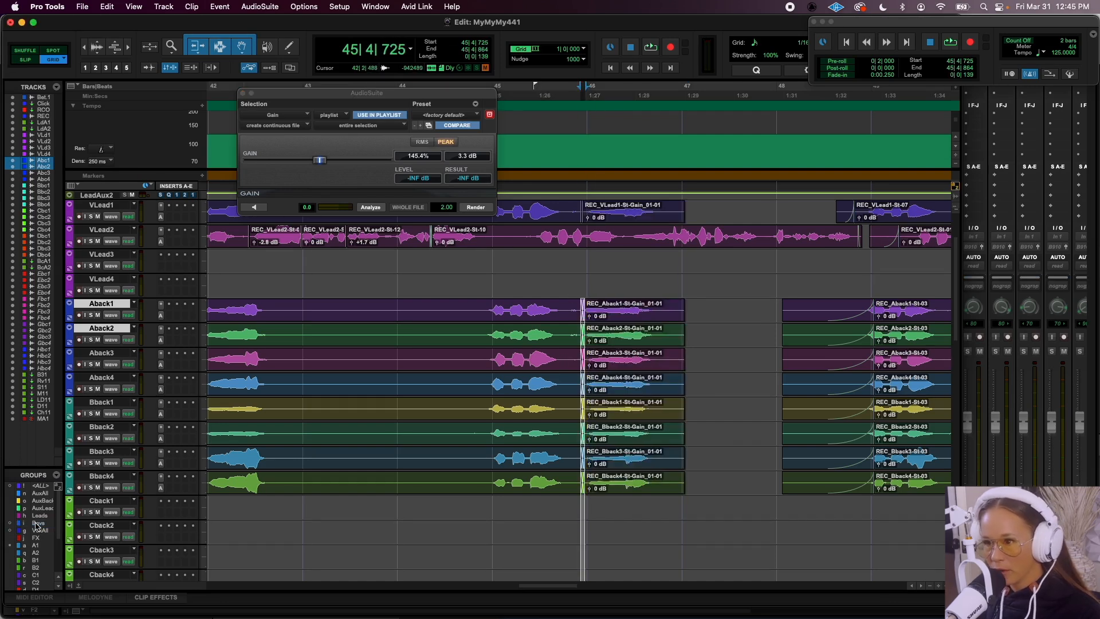
Play the vocals from 45|1|000 through the rendered phrase
{"action": "left_click", "coordinate": [621, 219]}
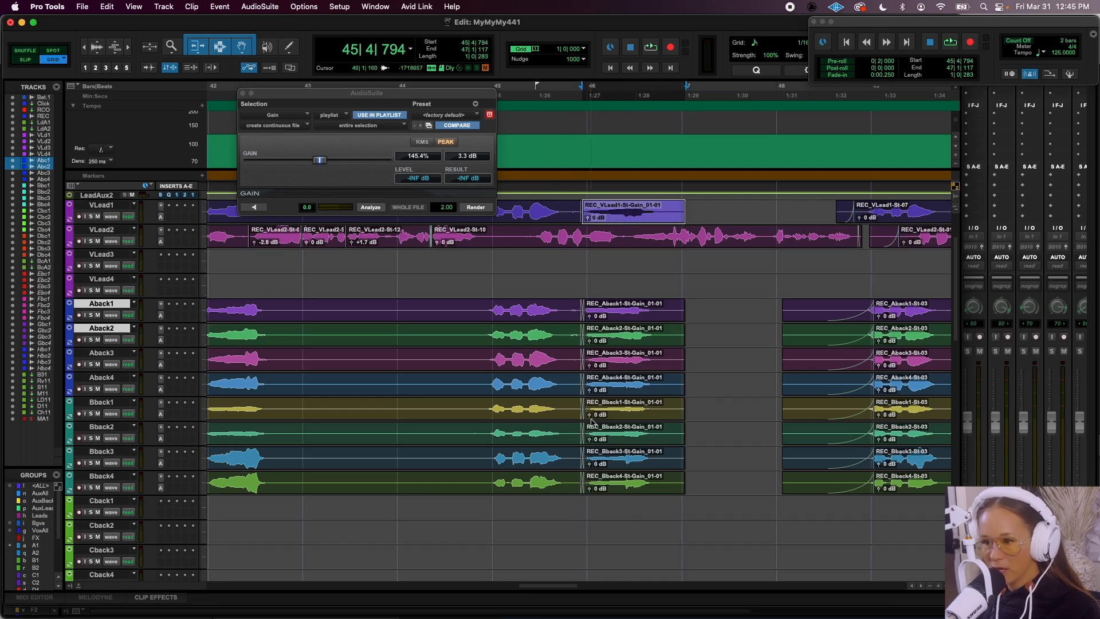
{"action": "key", "text": "t"}
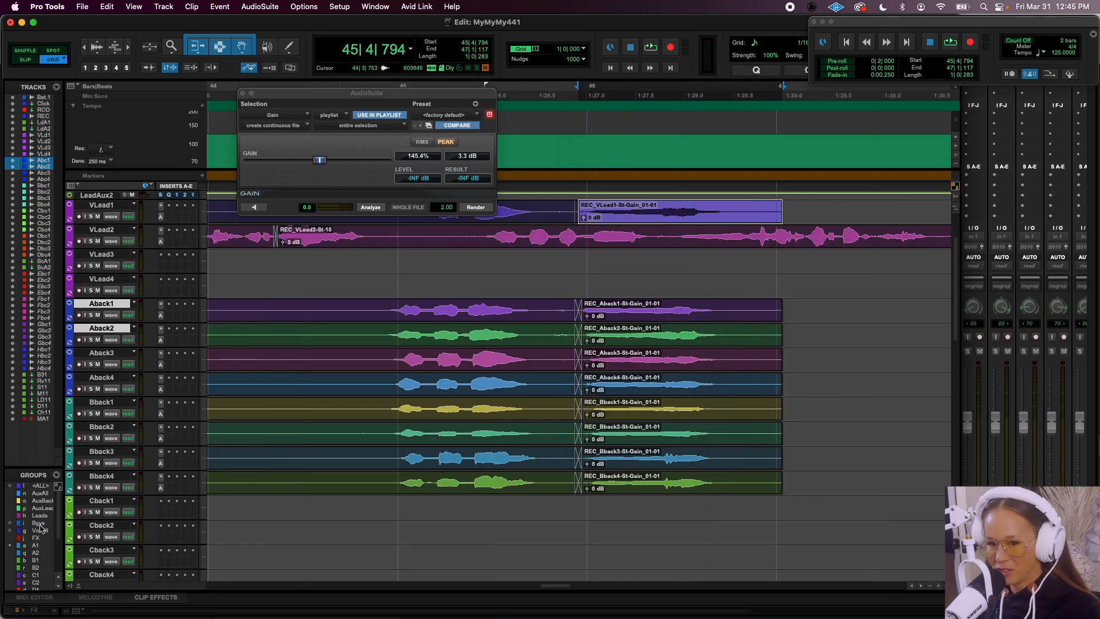
{"action": "left_click", "coordinate": [387, 283]}
{"action": "key", "text": "space"}
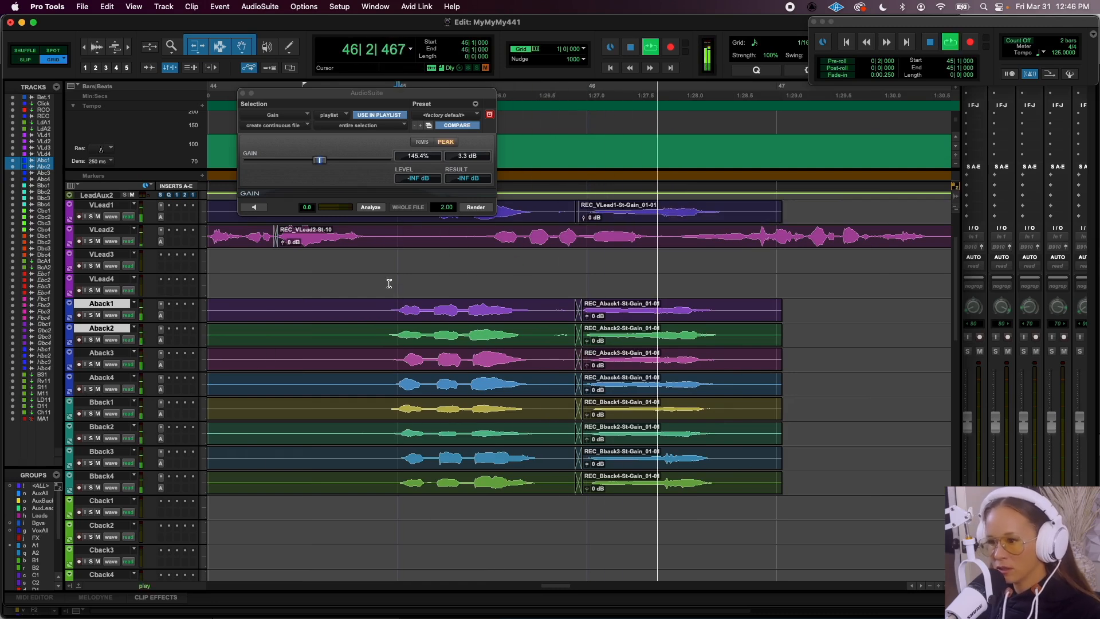
{"action": "key", "text": "space"}
Play the end of the VLead2 line from 47|1|662
{"action": "key", "text": "r"}
{"action": "key", "text": "r"}
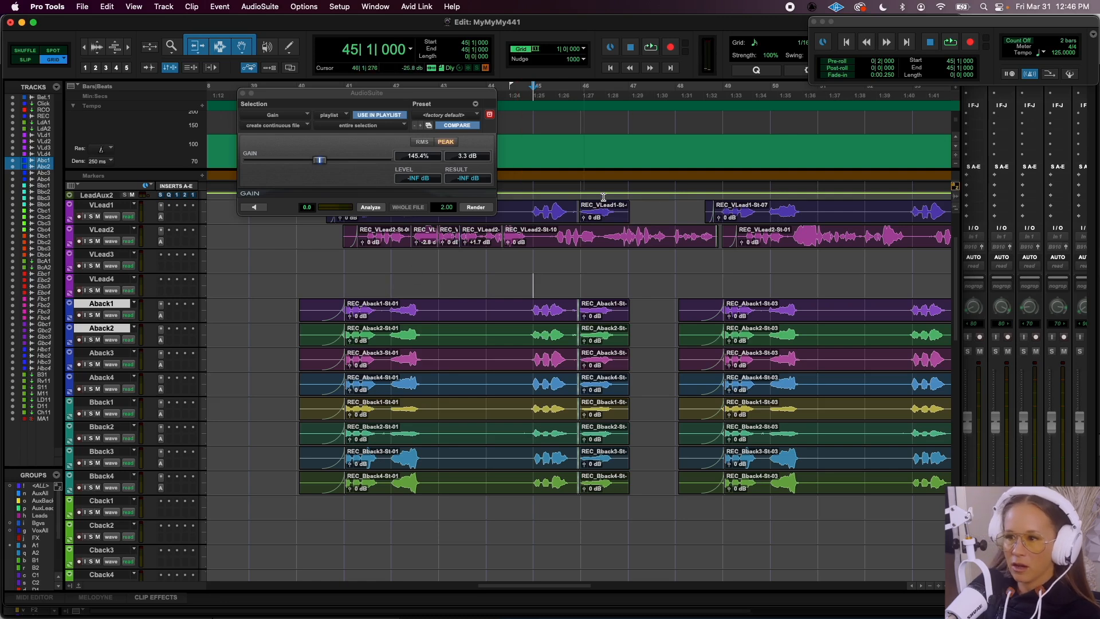
{"action": "left_click", "coordinate": [637, 230]}
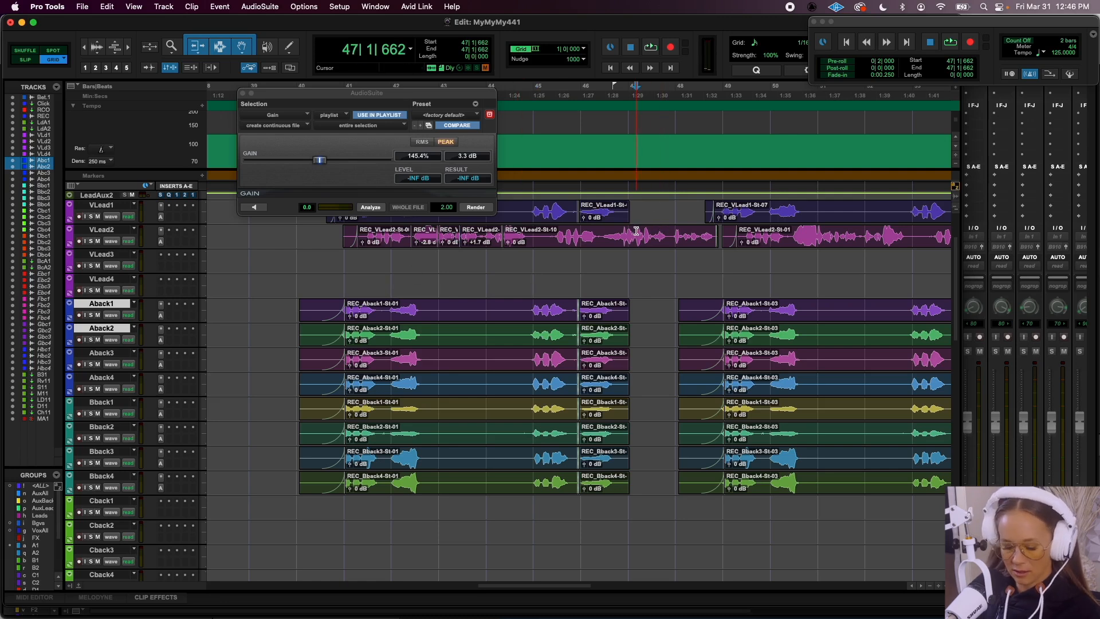
{"action": "key", "text": "t"}
{"action": "key", "text": "t"}
{"action": "key", "text": "space"}
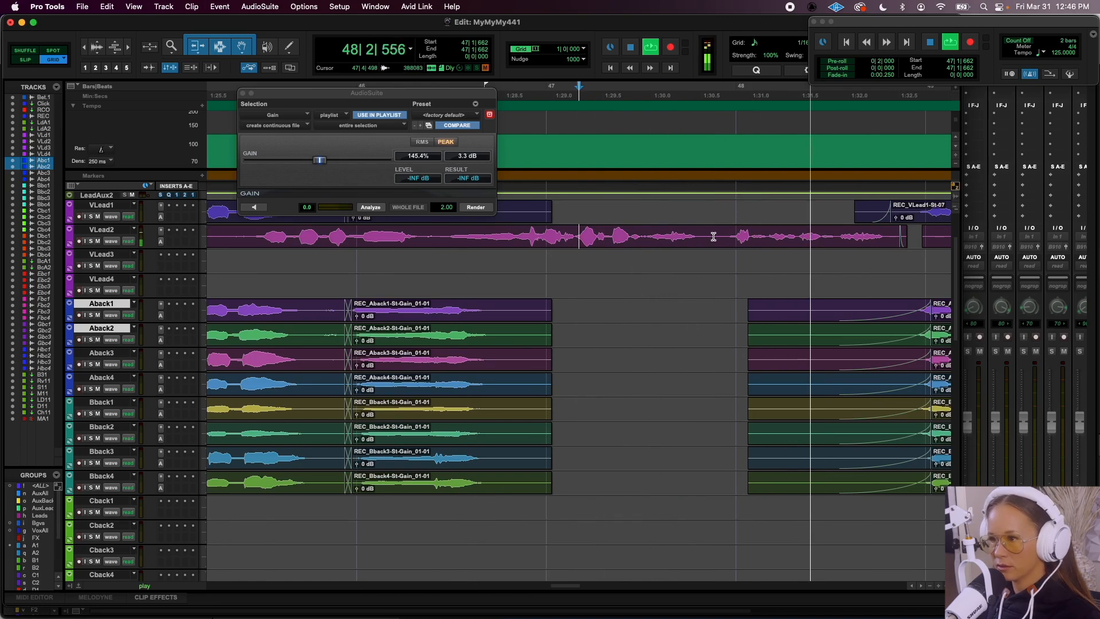
{"action": "key", "text": "space"}
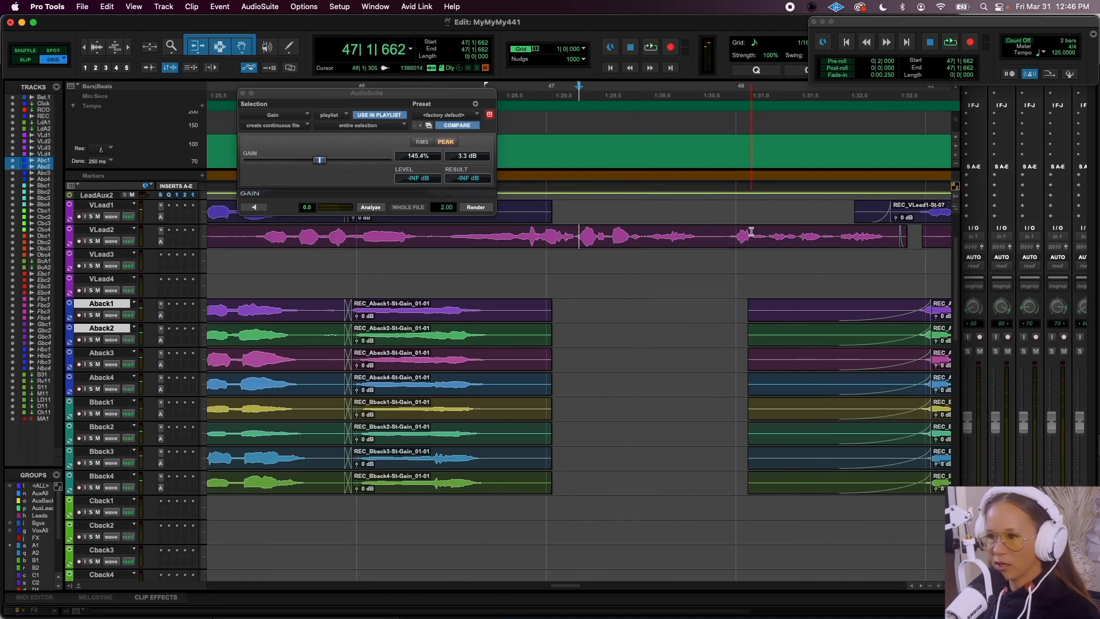
Split VLead2 at 47|3|036 and raise the clip gain of the part after the split to +2.6 dB
{"action": "left_click", "coordinate": [650, 237]}
{"action": "key", "text": "super+bracketright"}
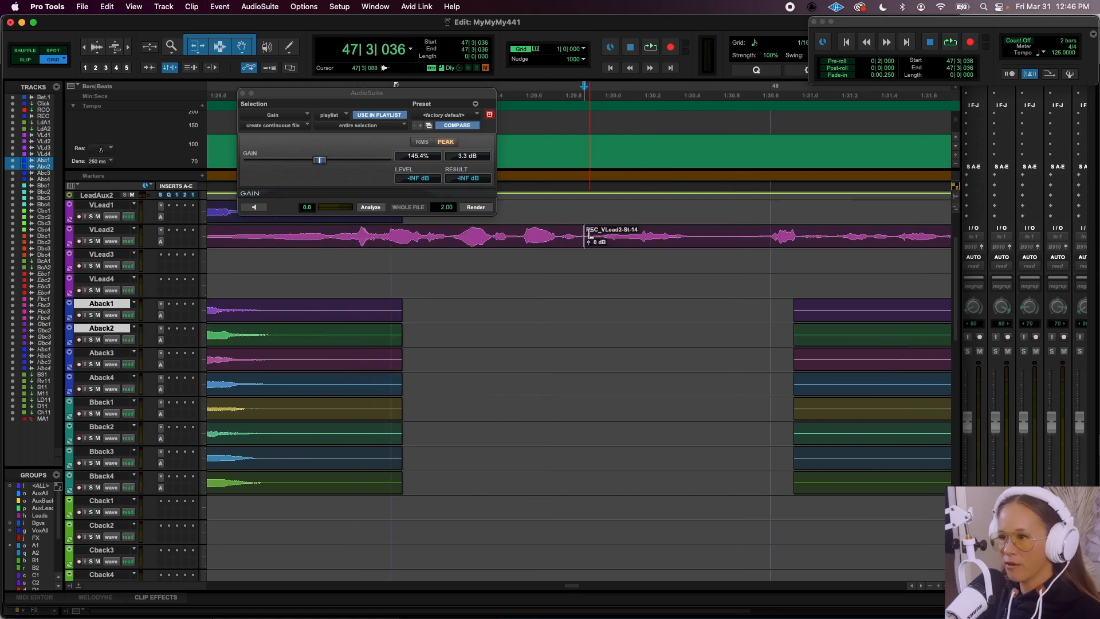
{"action": "key", "text": "super+bracketleft"}
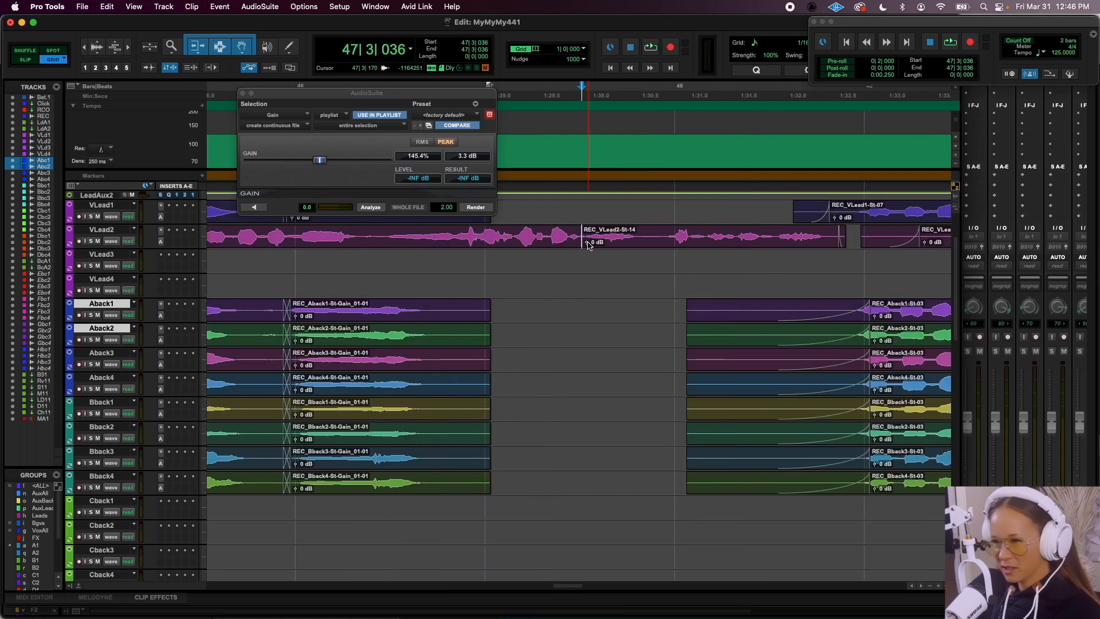
{"action": "left_click_drag", "start_coordinate": [586, 241], "coordinate": [589, 245]}
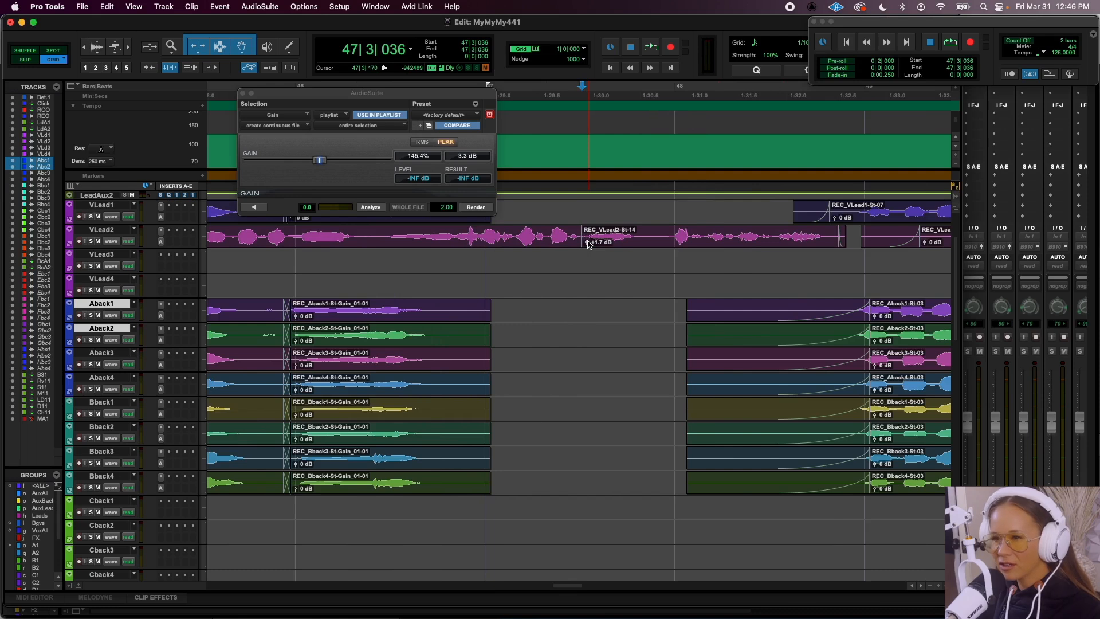
{"action": "left_click_drag", "start_coordinate": [587, 241], "coordinate": [586, 238]}
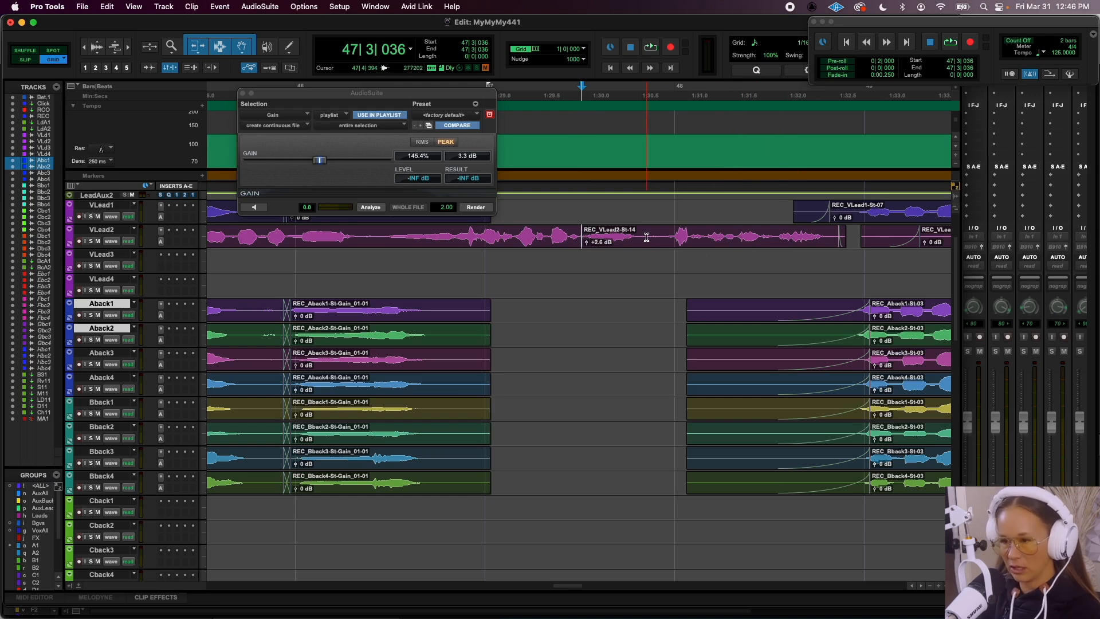
Add a short crossfade over the VLead2 split, from 47|3|019 to 47|3|054
{"action": "key", "text": "t"}
{"action": "key", "text": "t"}
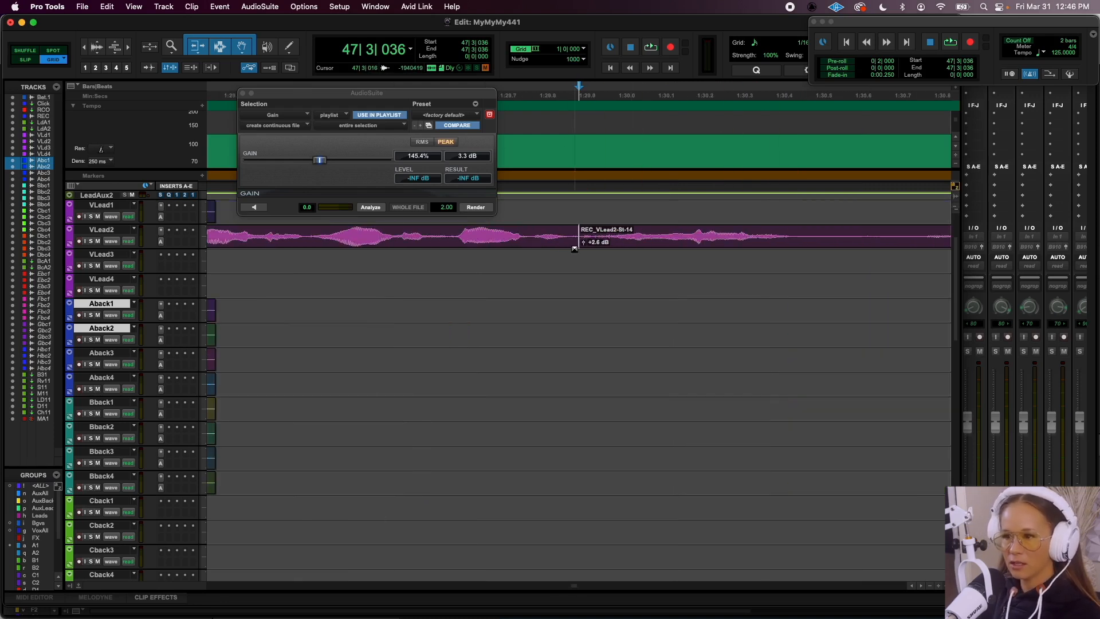
{"action": "left_click_drag", "start_coordinate": [574, 244], "coordinate": [578, 247]}
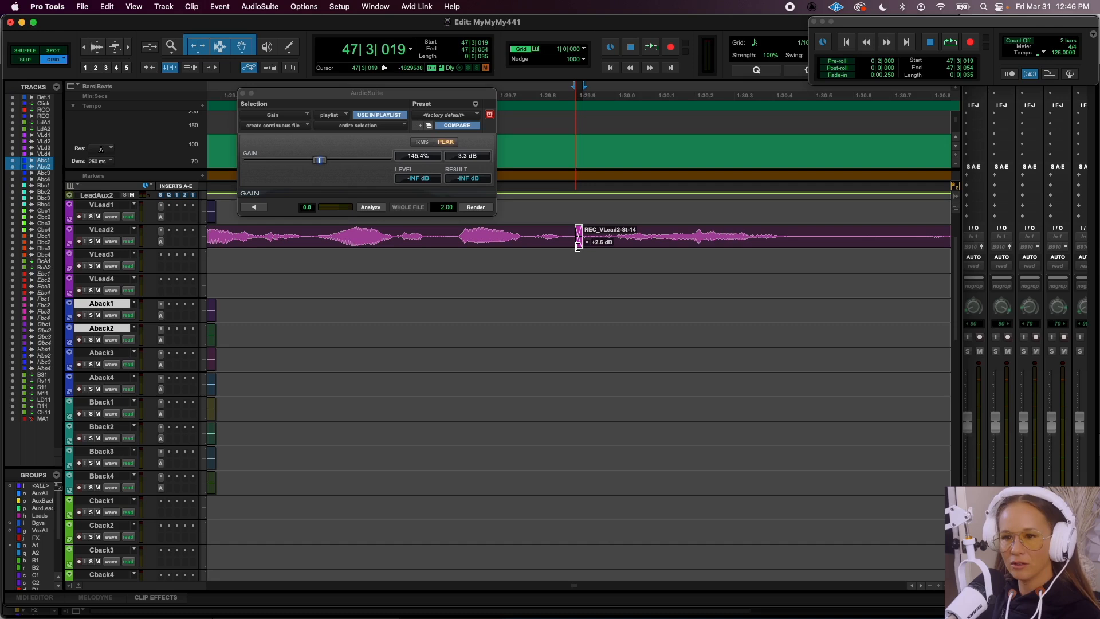
Mute the Beat.1 track and play the vocals from 47|2|146
{"action": "left_click", "coordinate": [412, 225]}
{"action": "scroll", "coordinate": [302, 312], "scroll_direction": "up", "scroll_amount": 4}
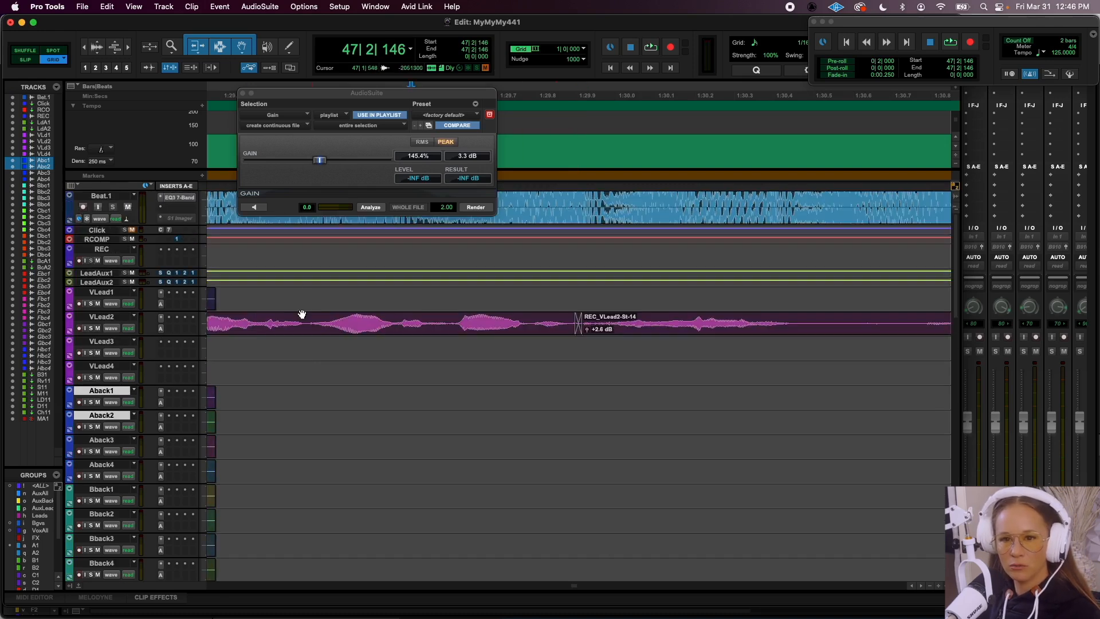
{"action": "left_click", "coordinate": [128, 206]}
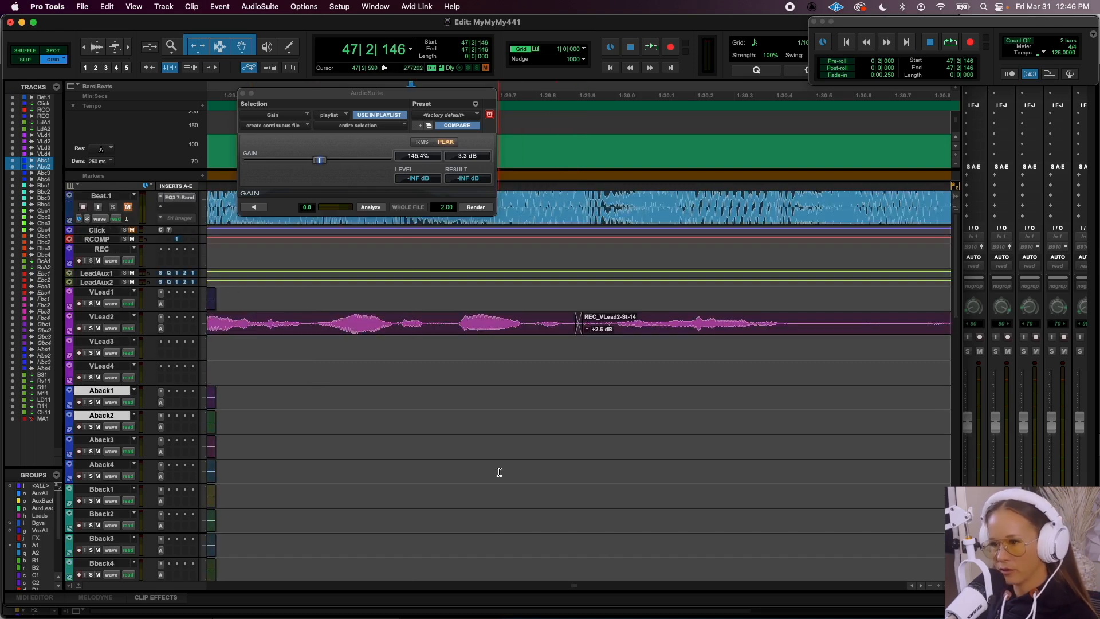
{"action": "key", "text": "space"}
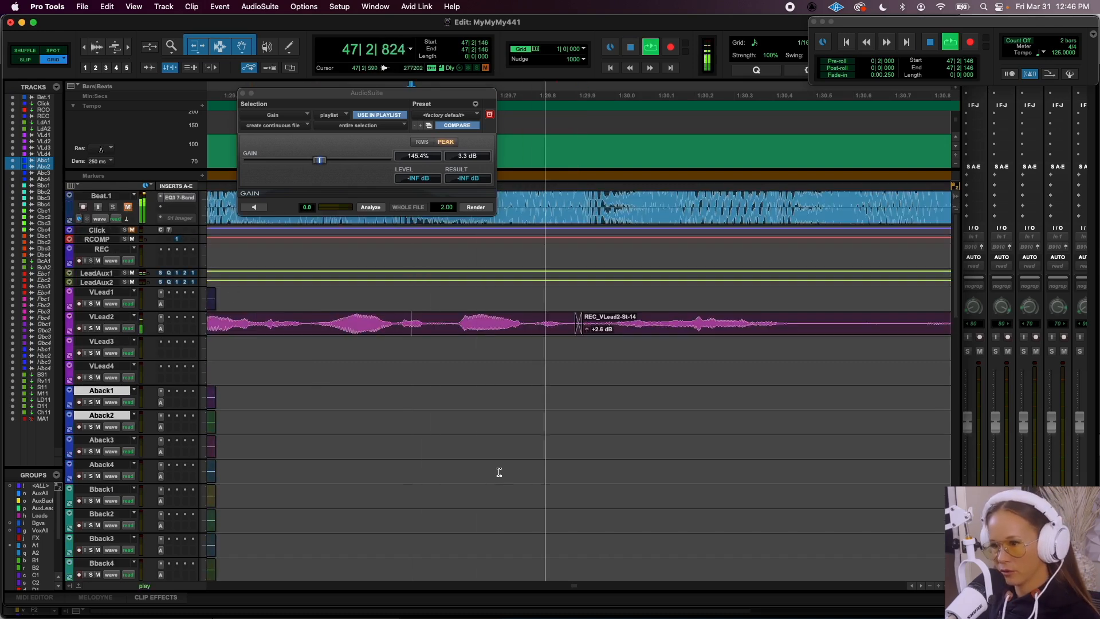
Split VLead2 at 47|3|242 and reset the short piece before the split to 0 dB clip gain
{"action": "left_click", "coordinate": [620, 321]}
{"action": "key", "text": "super+e"}
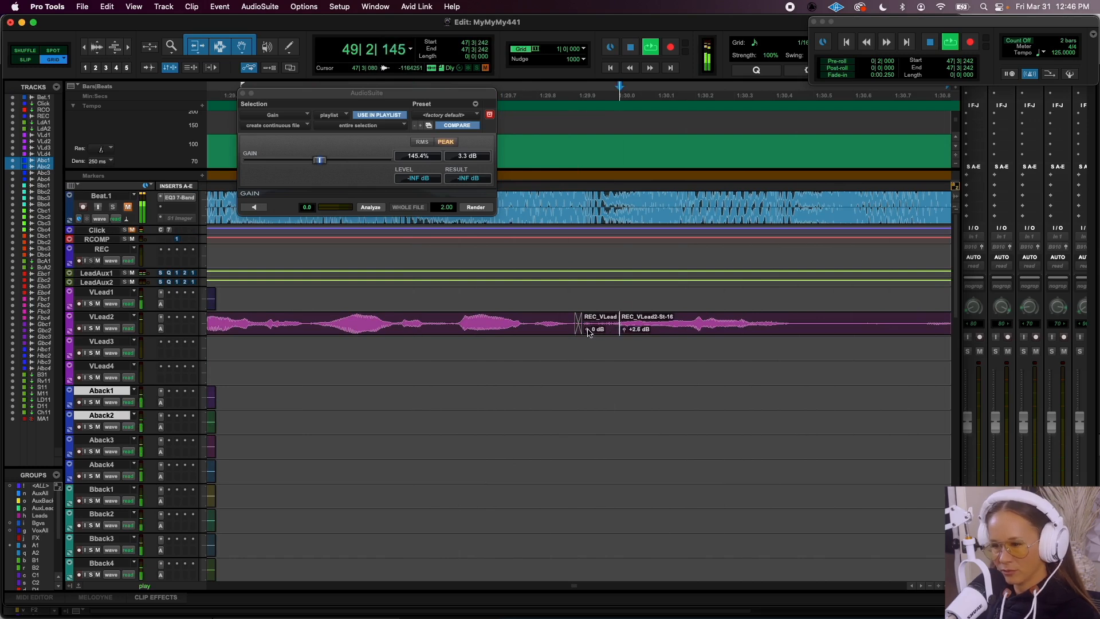
{"action": "key", "text": "space"}
Select the short VLead2 passage starting at 48|1|287, after the loud word, and separate it into its own clip
{"action": "key", "text": "super+["}
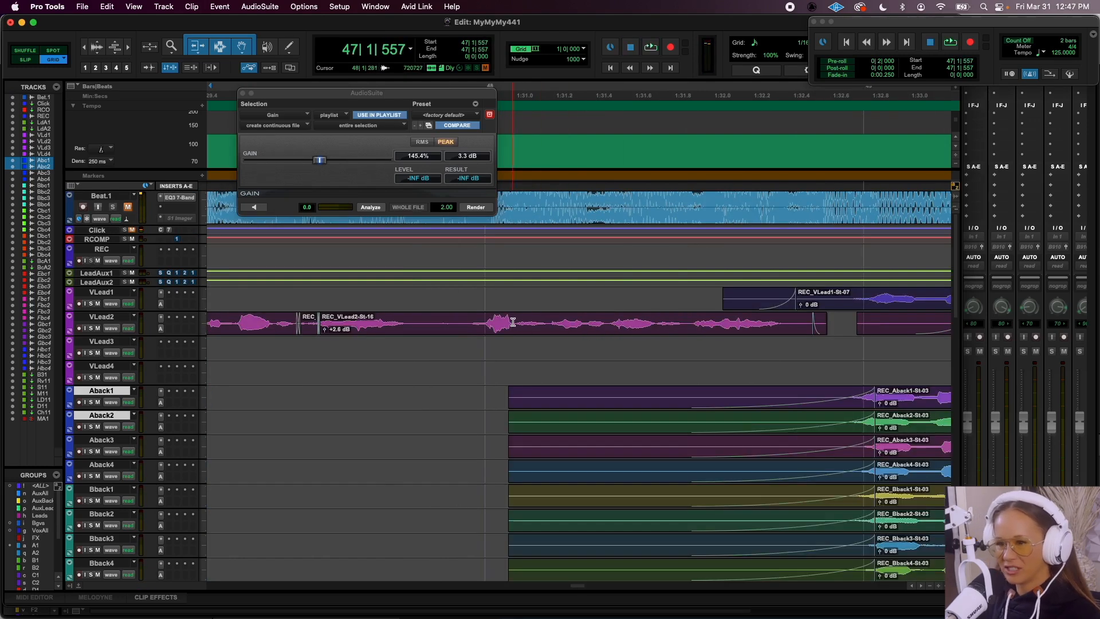
{"action": "left_click", "coordinate": [514, 322]}
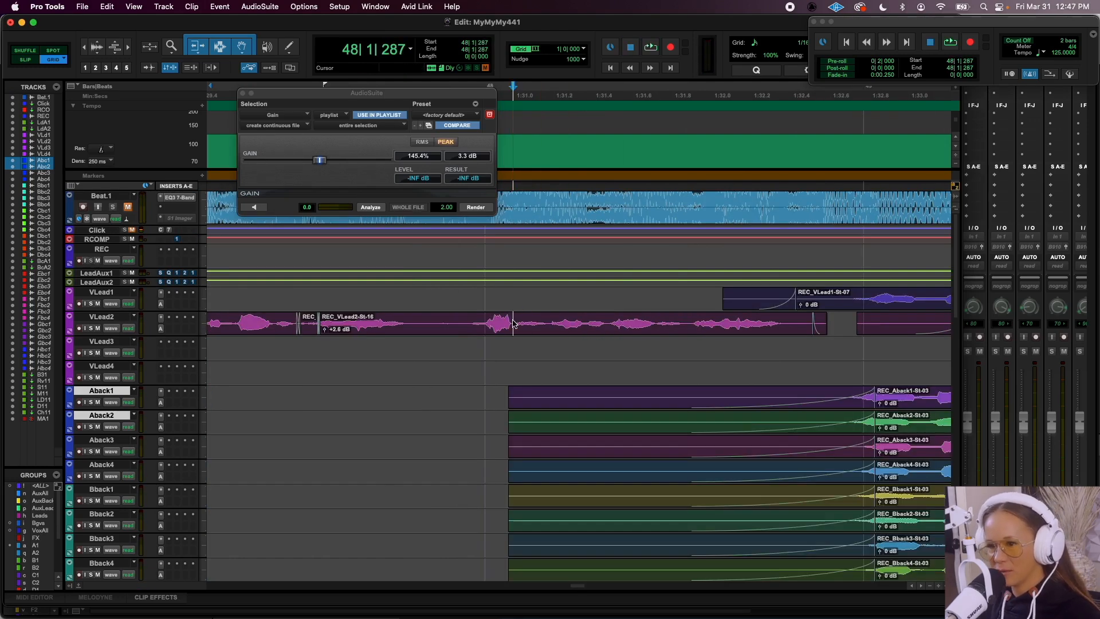
{"action": "left_click_drag", "start_coordinate": [514, 323], "coordinate": [549, 329]}
{"action": "key", "text": "super+e"}
Lower the clip gain of the newly separated VLead2 piece to -0.9 dB, playing from 48|1|000 before and after the change
{"action": "left_click", "coordinate": [493, 316]}
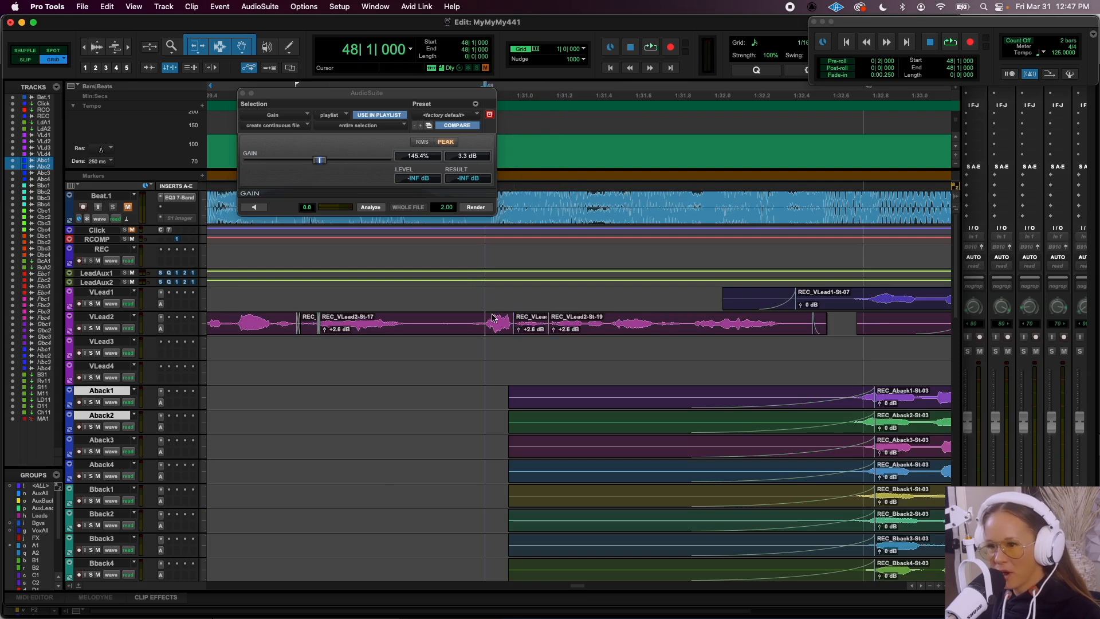
{"action": "key", "text": "space"}
{"action": "key", "text": "space"}
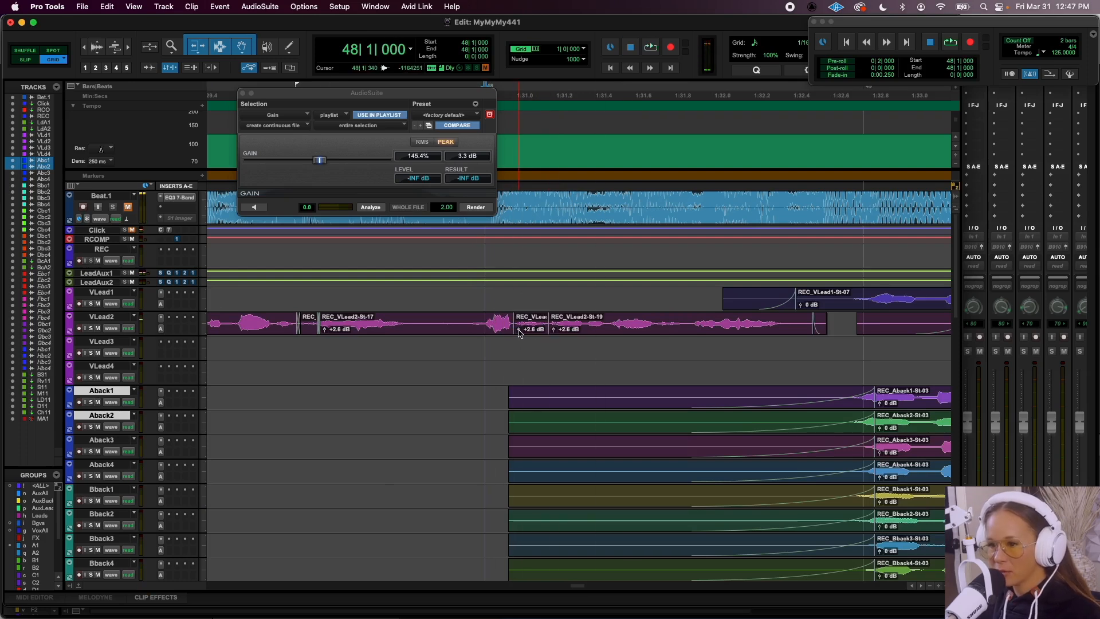
{"action": "left_click_drag", "start_coordinate": [518, 332], "coordinate": [518, 337]}
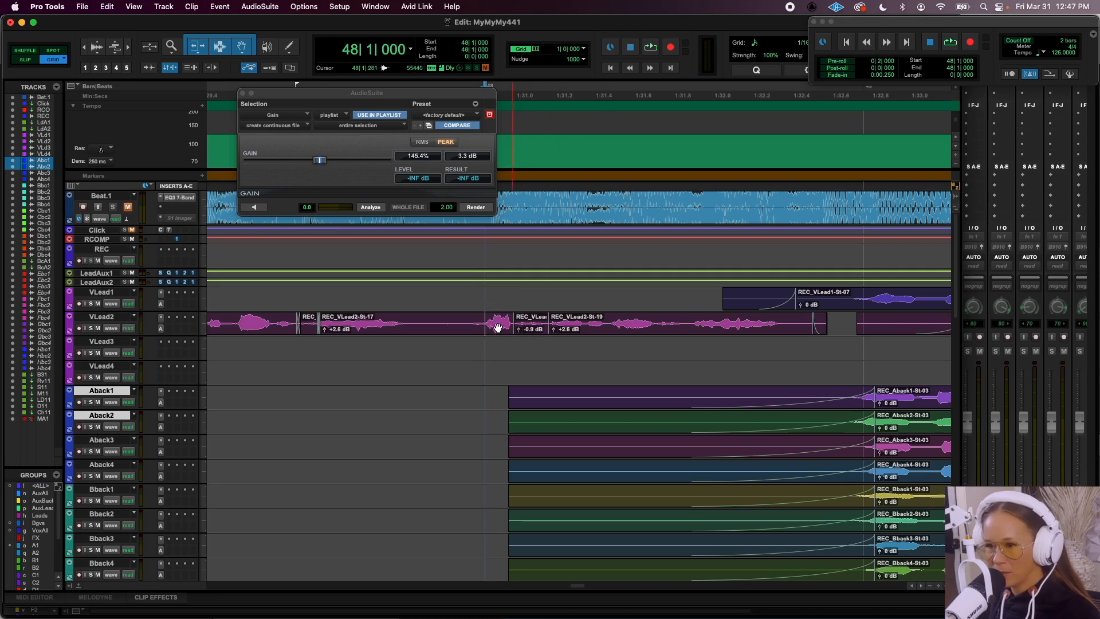
{"action": "key", "text": "space"}
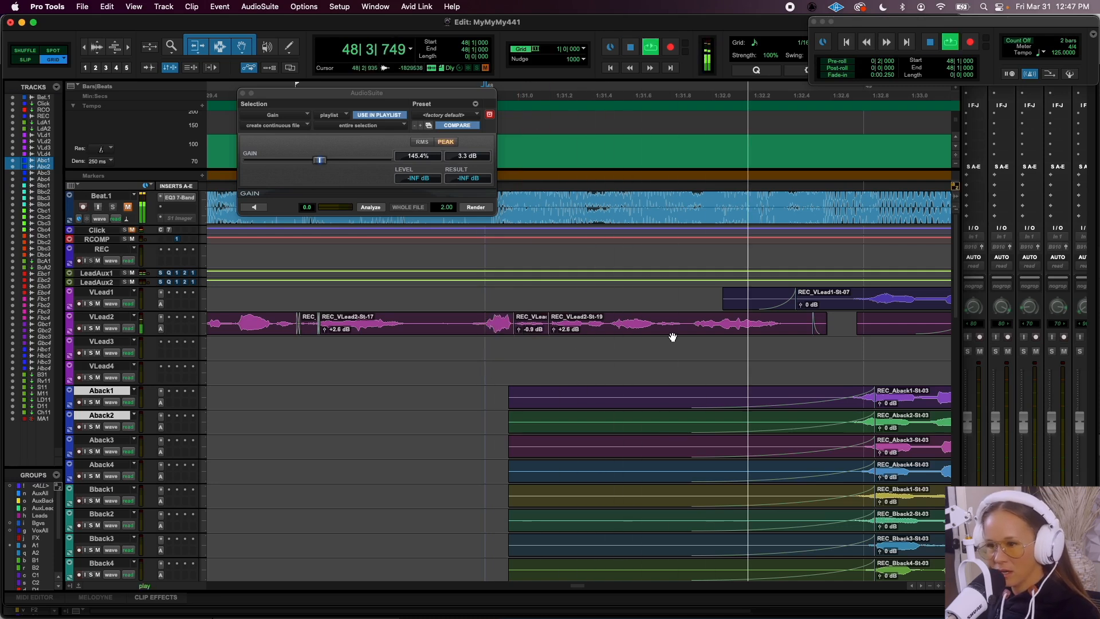
{"action": "key", "text": "space"}
Separate the VLead2 section from 48|2|284 to 48|2|435 and reset its clip gain to 0 dB
{"action": "left_click", "coordinate": [618, 322]}
{"action": "key", "text": "super+bracketright"}
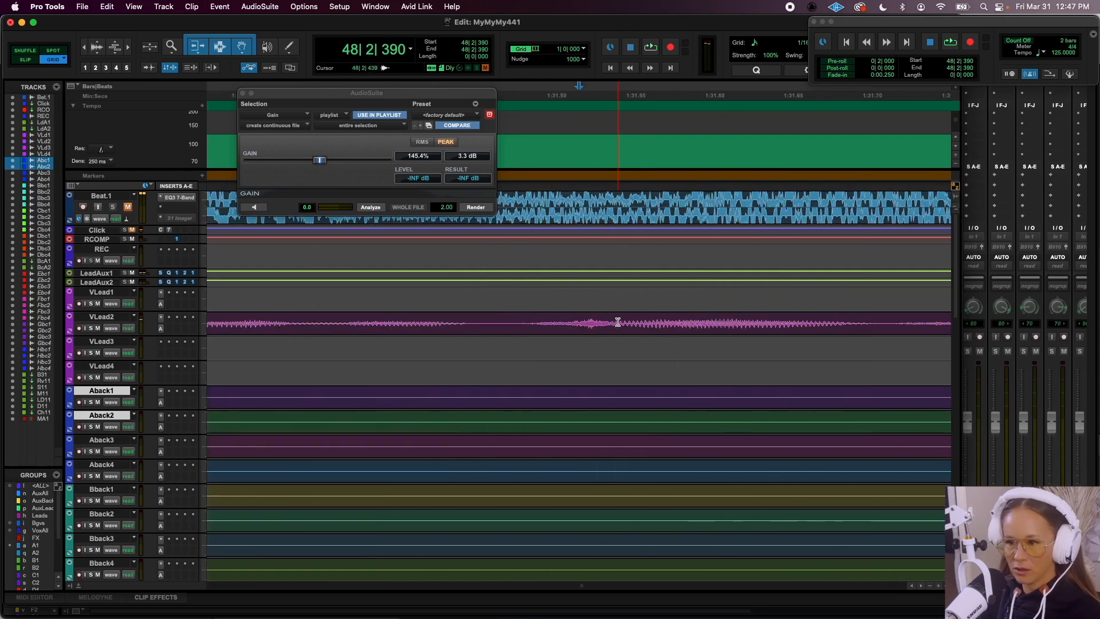
{"action": "left_click_drag", "start_coordinate": [495, 321], "coordinate": [614, 322]}
{"action": "key", "text": "super+e"}
{"action": "left_click", "coordinate": [500, 329], "text": "alt"}
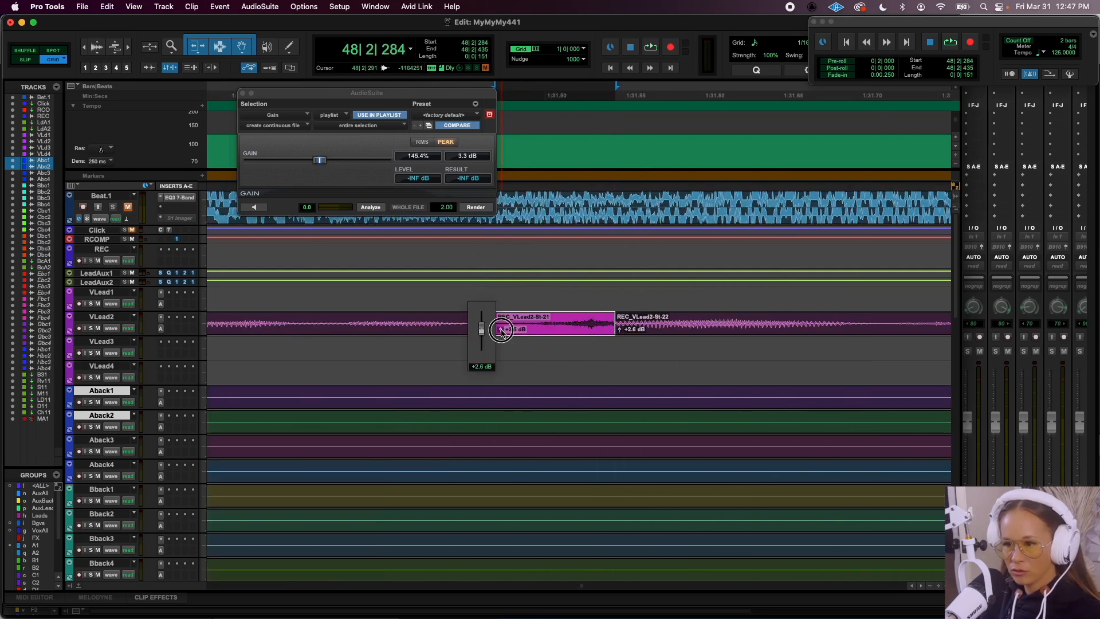
Add very short crossfades at both edges of the separated VLead2 section between 48|2|284 and 48|2|435
{"action": "left_click_drag", "start_coordinate": [615, 332], "coordinate": [611, 332]}
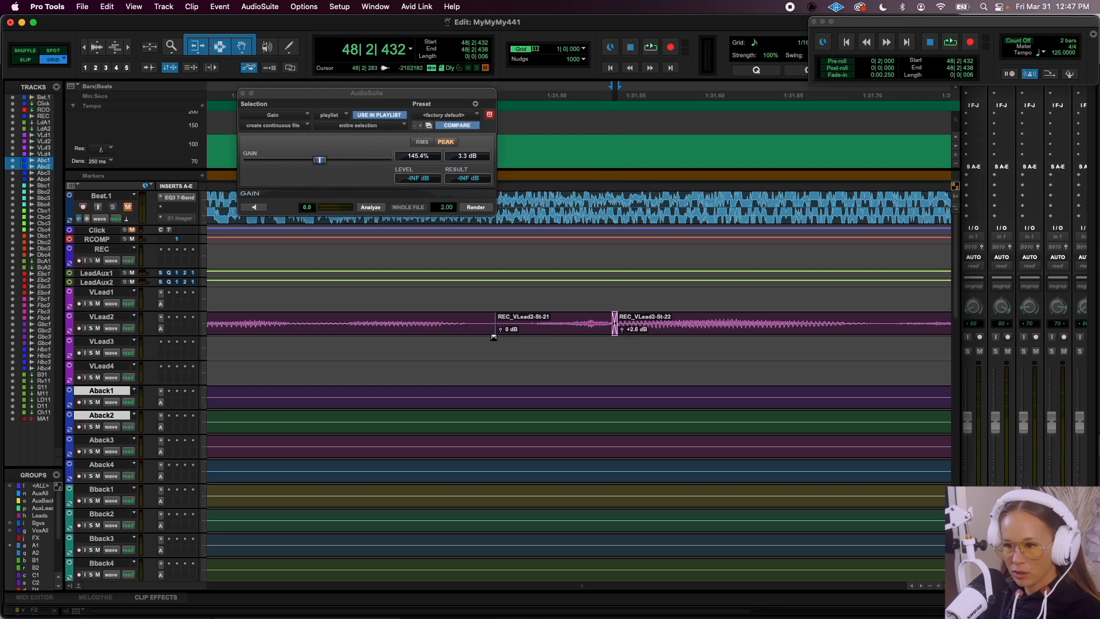
{"action": "left_click_drag", "start_coordinate": [494, 336], "coordinate": [493, 335]}
{"action": "scroll", "coordinate": [494, 334], "scroll_direction": "right", "scroll_amount": 6}
{"action": "key", "text": "r"}
{"action": "key", "text": "r"}
{"action": "key", "text": "r"}
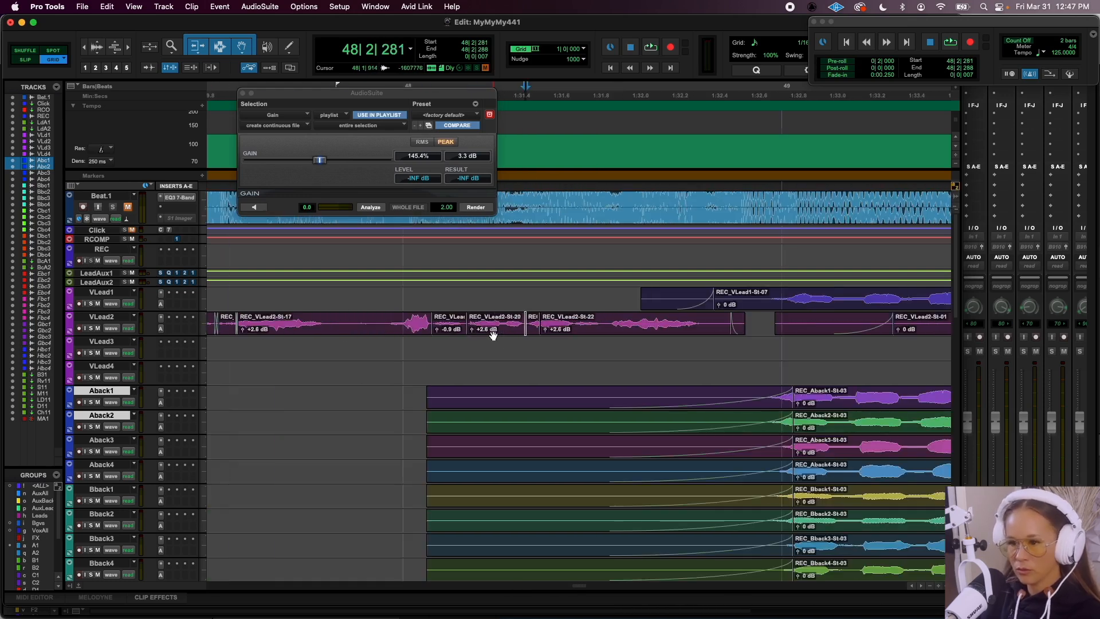
Play from 48|1|000, then separate VLead2 from 48|2|784 to 48|3|144 and reset that piece to 0 dB clip gain
{"action": "left_click", "coordinate": [412, 317]}
{"action": "key", "text": "space"}
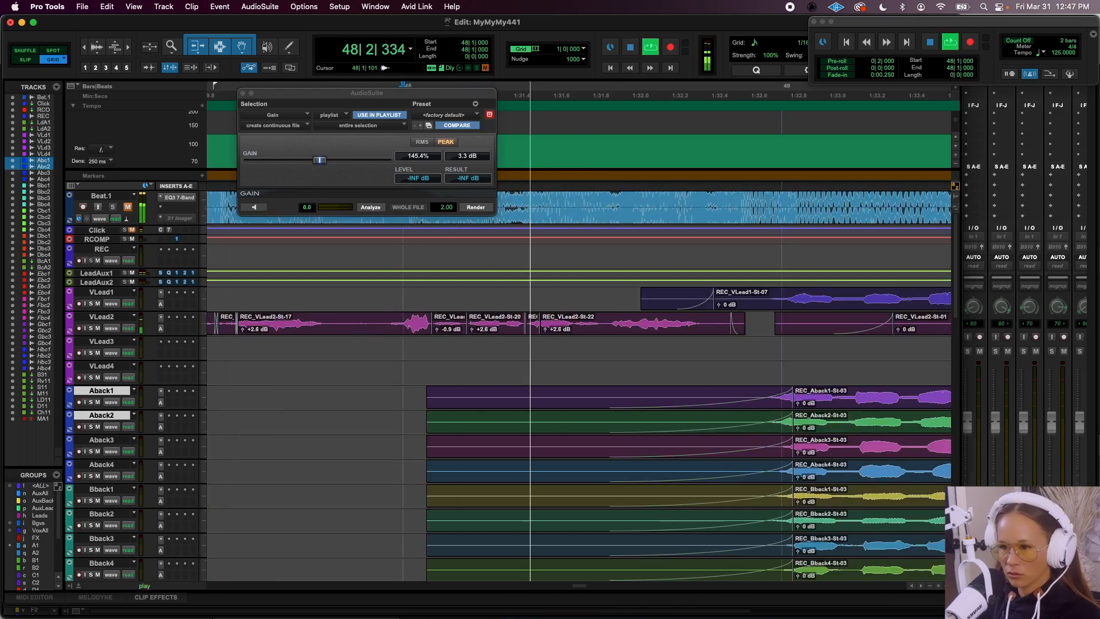
{"action": "left_click_drag", "start_coordinate": [606, 323], "coordinate": [575, 324]}
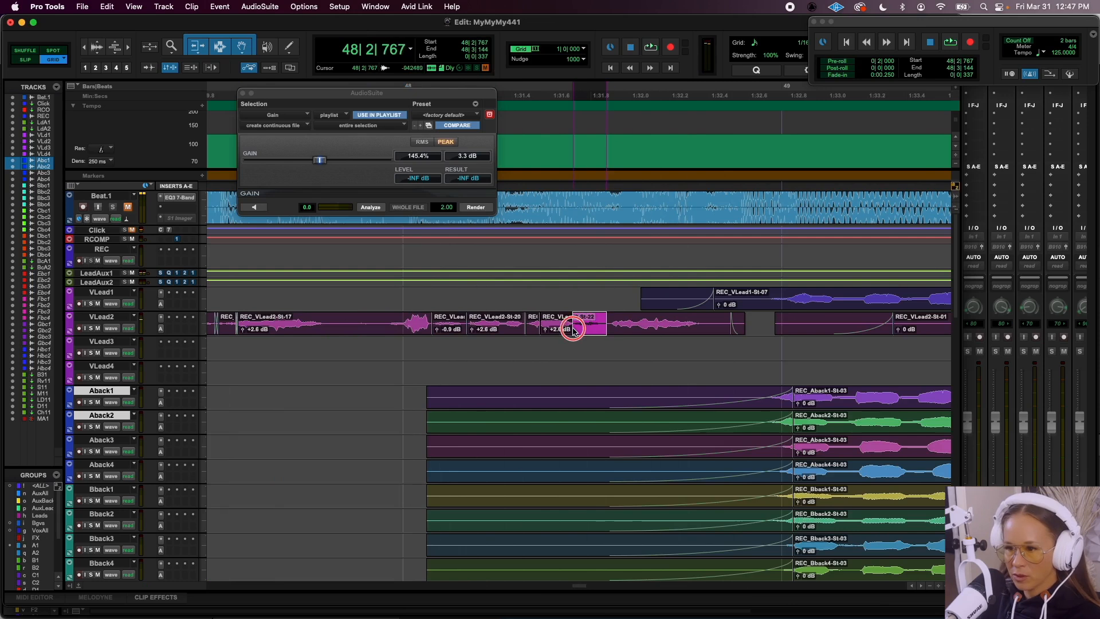
{"action": "key", "text": "super+e"}
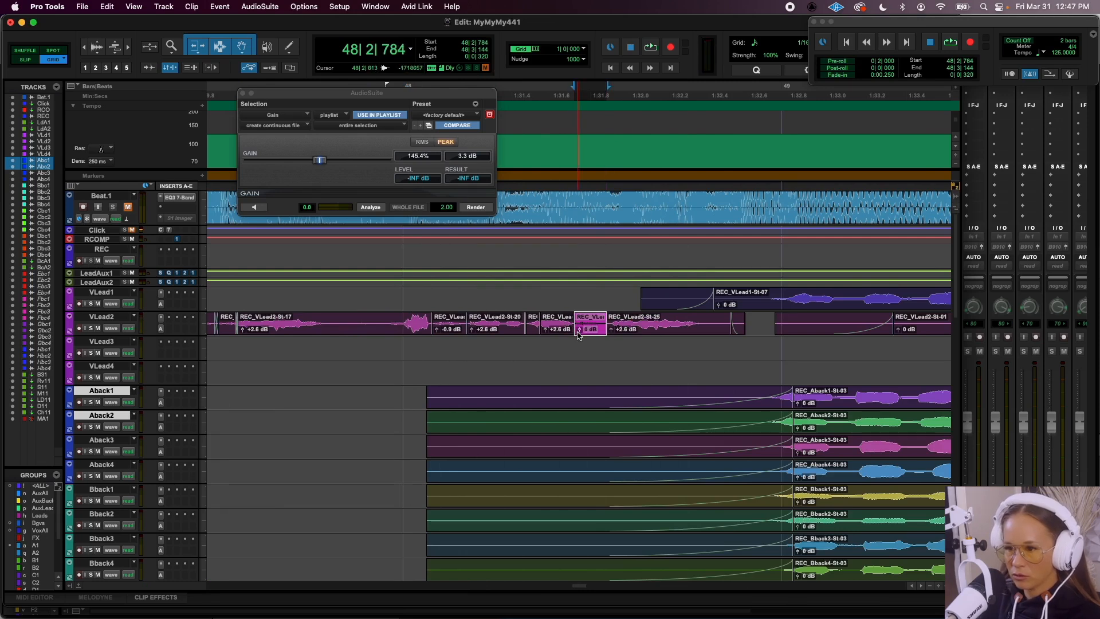
Play the edited VLead2 phrase again from 48|1|000
{"action": "left_click", "coordinate": [405, 317]}
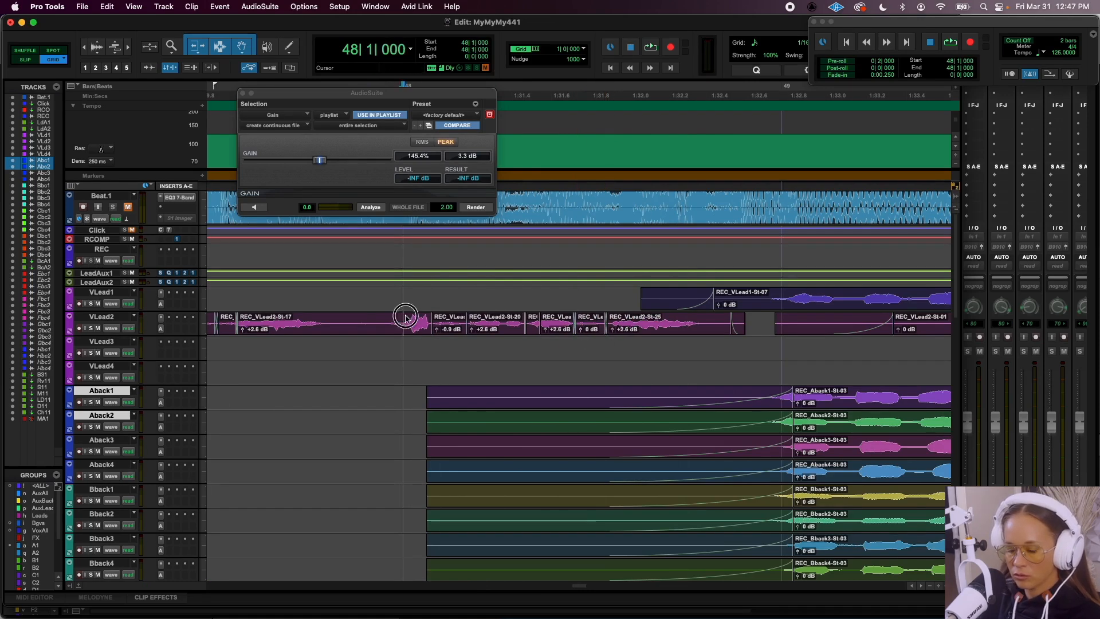
{"action": "key", "text": "space"}
{"action": "key", "text": "super+bracketleft"}
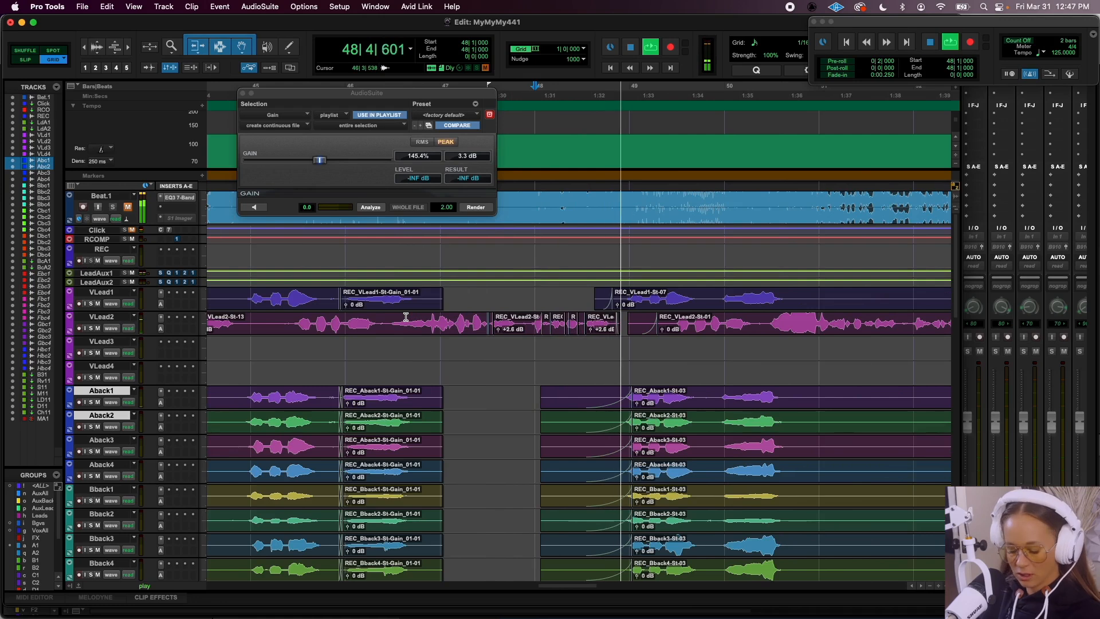
Stop playback, place the edit cursor at 41|1|000 and inspect the lead and backing vocal clips around bars 41 to 45
{"action": "key", "text": "space"}
{"action": "scroll", "coordinate": [487, 310], "scroll_direction": "left", "scroll_amount": 3}
{"action": "scroll", "coordinate": [574, 298], "scroll_direction": "down", "scroll_amount": 2}
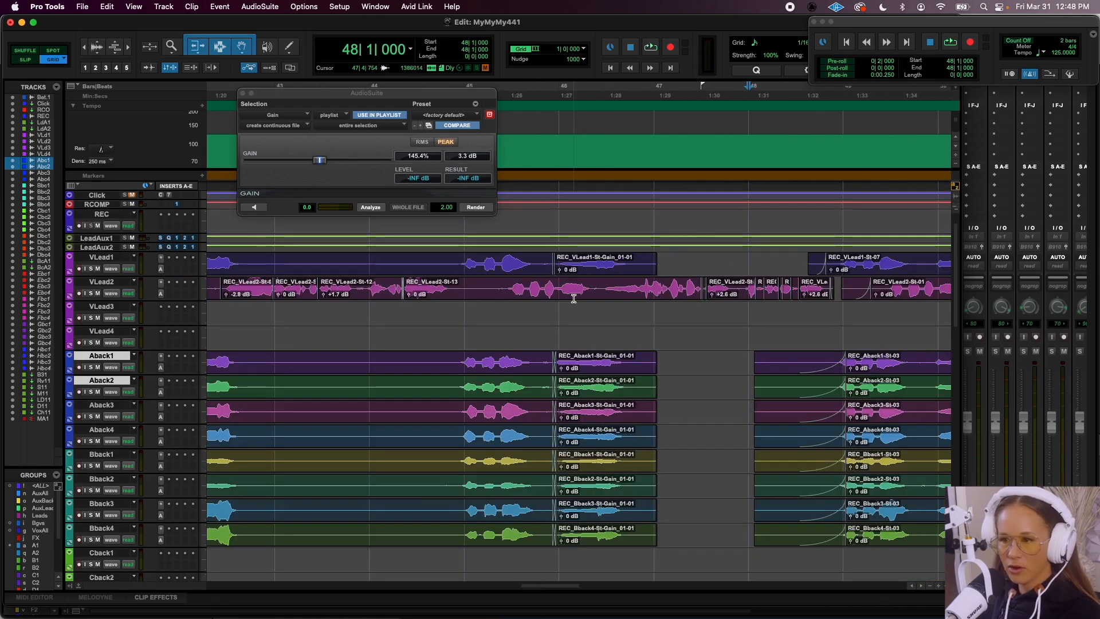
{"action": "scroll", "coordinate": [573, 298], "scroll_direction": "left", "scroll_amount": 5}
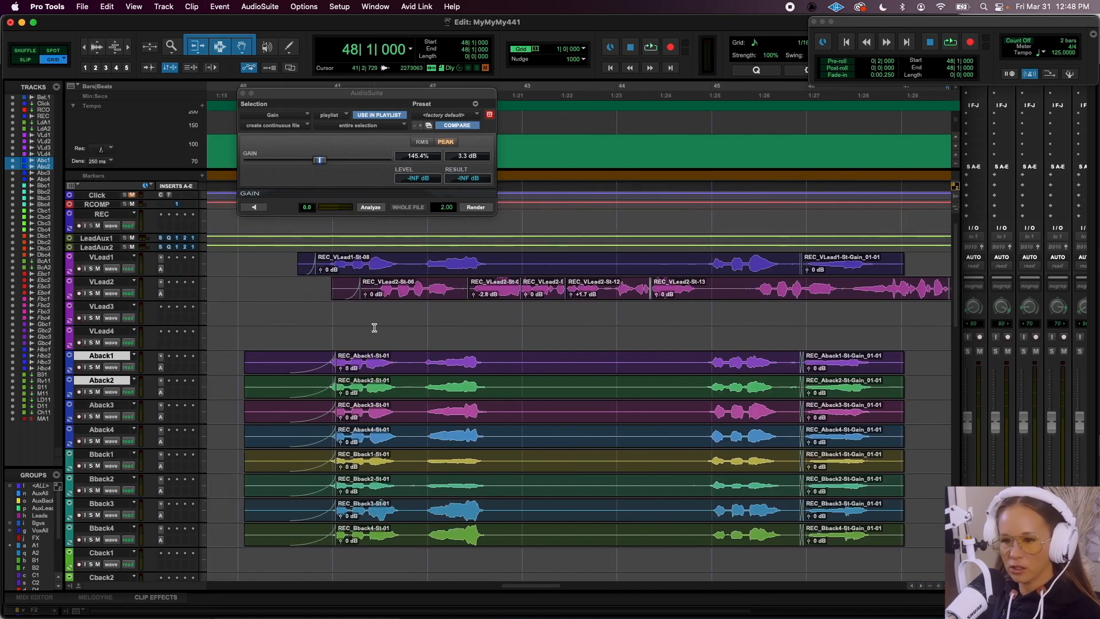
{"action": "left_click", "coordinate": [345, 331]}
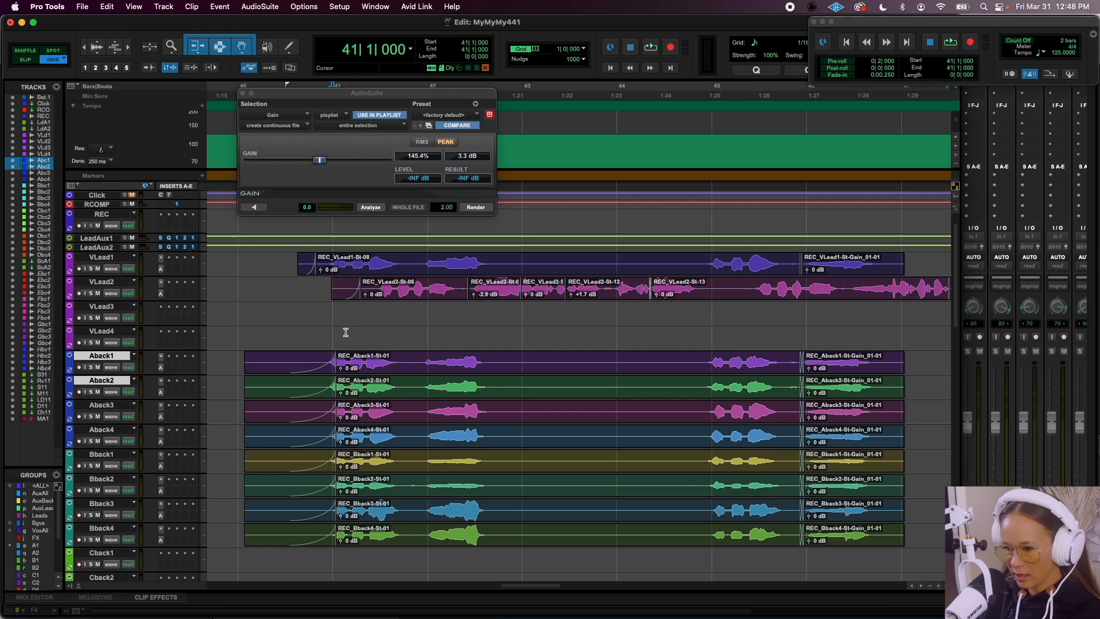
{"action": "key", "text": "super+bracketright"}
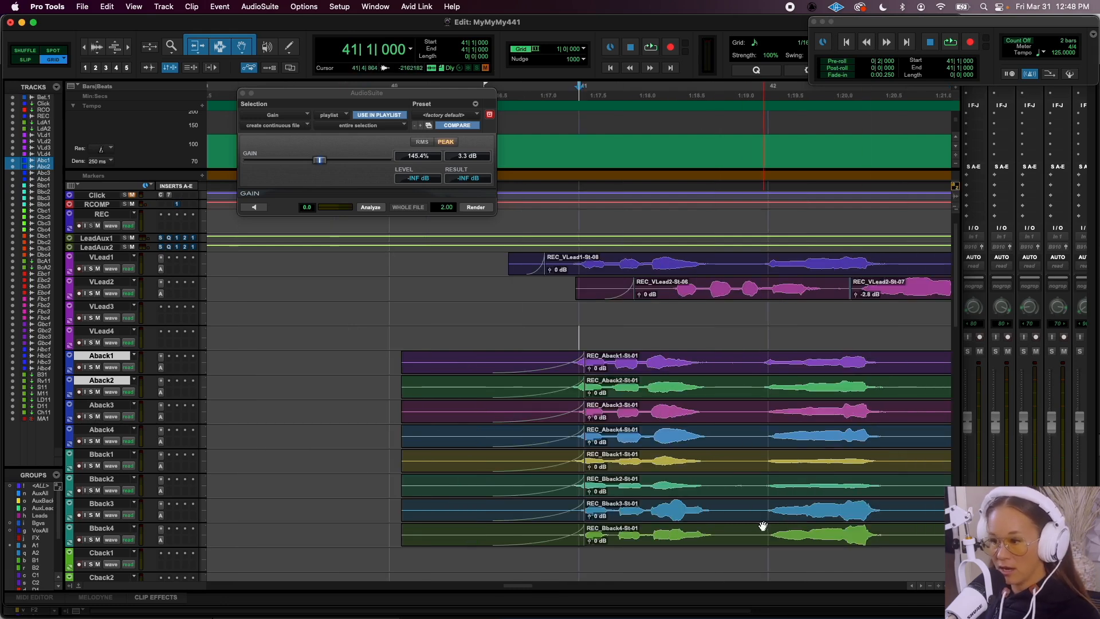
{"action": "scroll", "coordinate": [751, 530], "scroll_direction": "right", "scroll_amount": 2}
{"action": "scroll", "coordinate": [751, 530], "scroll_direction": "up", "scroll_amount": 3}
{"action": "scroll", "coordinate": [750, 530], "scroll_direction": "right", "scroll_amount": 5}
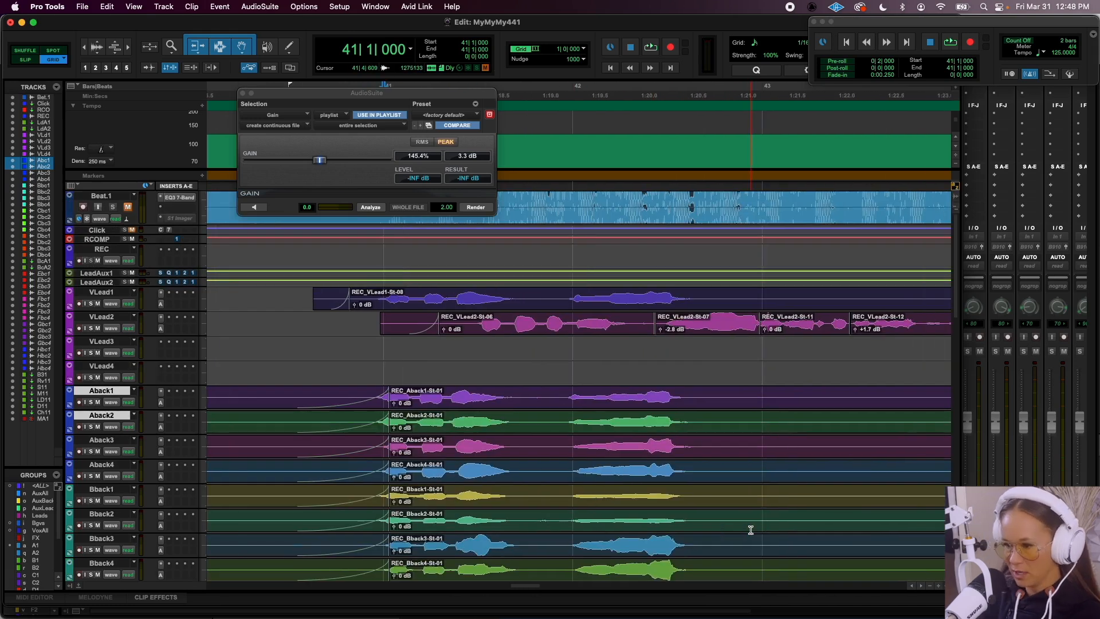
{"action": "key", "text": "super+bracketleft"}
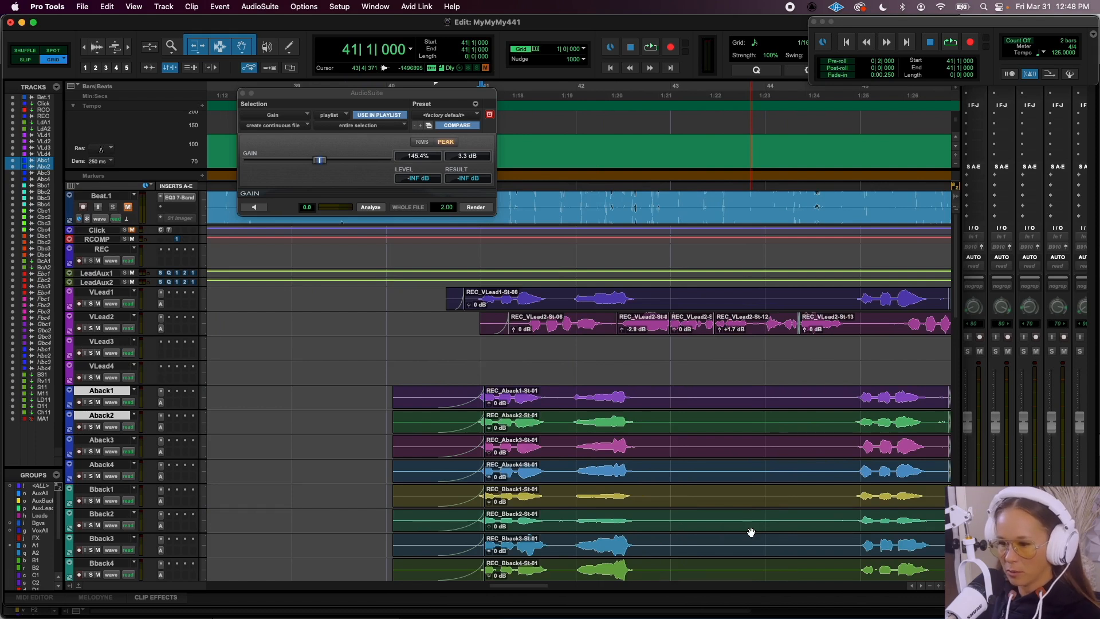
Select the first Bback3 and Bback4 clips to inspect their waveforms, and return the edit cursor to 41|1|000
{"action": "left_click", "coordinate": [652, 557]}
{"action": "left_click", "coordinate": [651, 577], "text": "shift"}
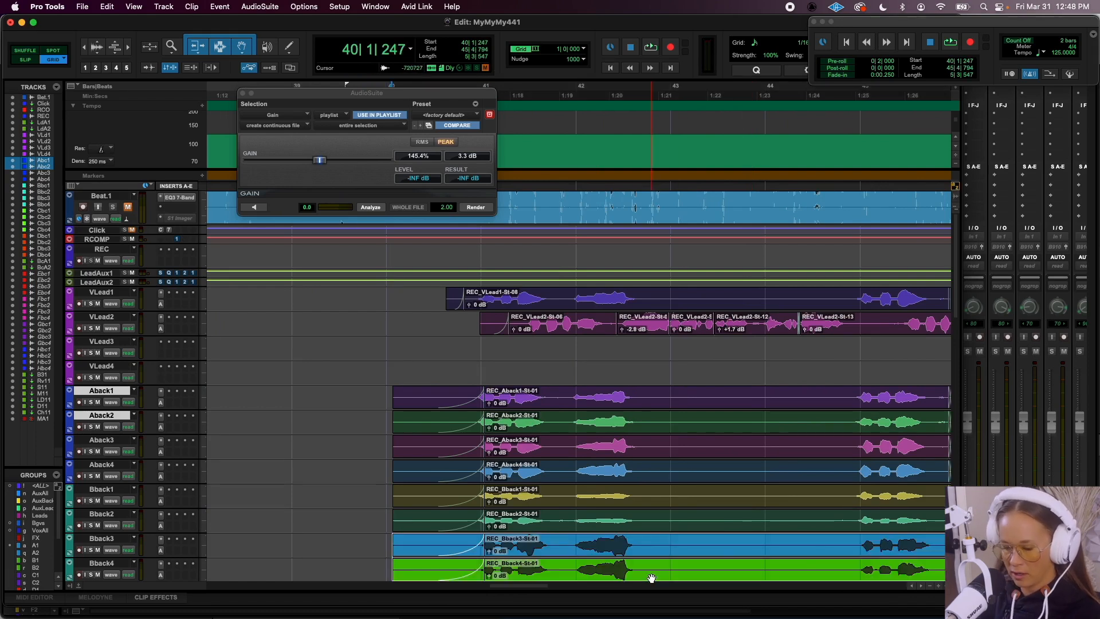
{"action": "key", "text": "super+bracketright"}
{"action": "scroll", "coordinate": [854, 479], "scroll_direction": "down", "scroll_amount": 3}
{"action": "scroll", "coordinate": [857, 480], "scroll_direction": "right", "scroll_amount": 5}
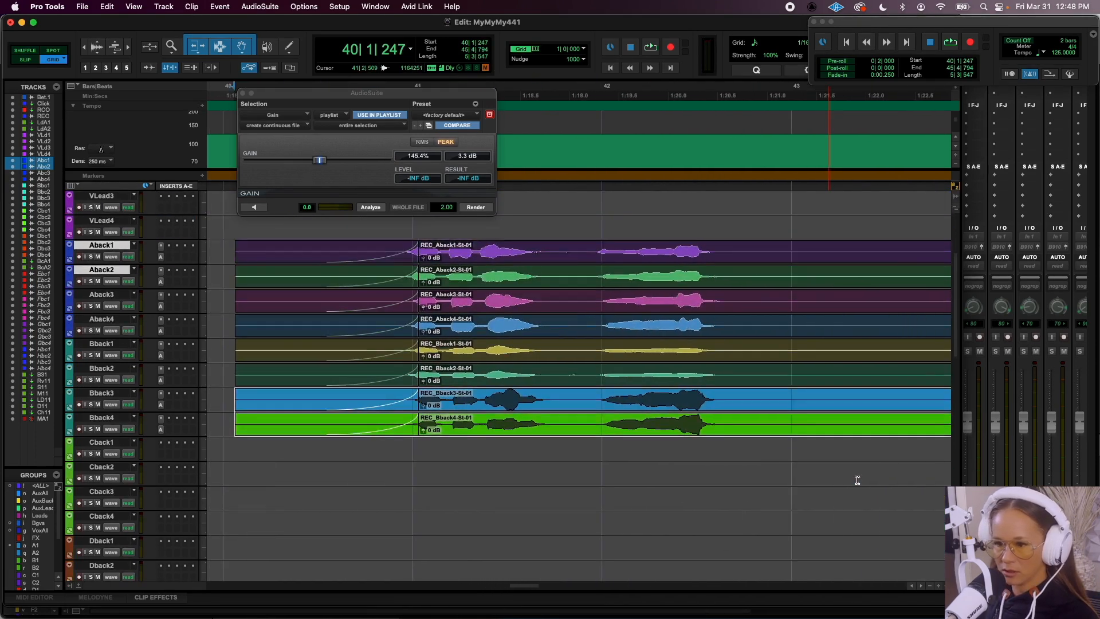
{"action": "scroll", "coordinate": [857, 480], "scroll_direction": "up", "scroll_amount": 1}
{"action": "scroll", "coordinate": [857, 480], "scroll_direction": "left", "scroll_amount": 1}
{"action": "left_click", "coordinate": [412, 422]}
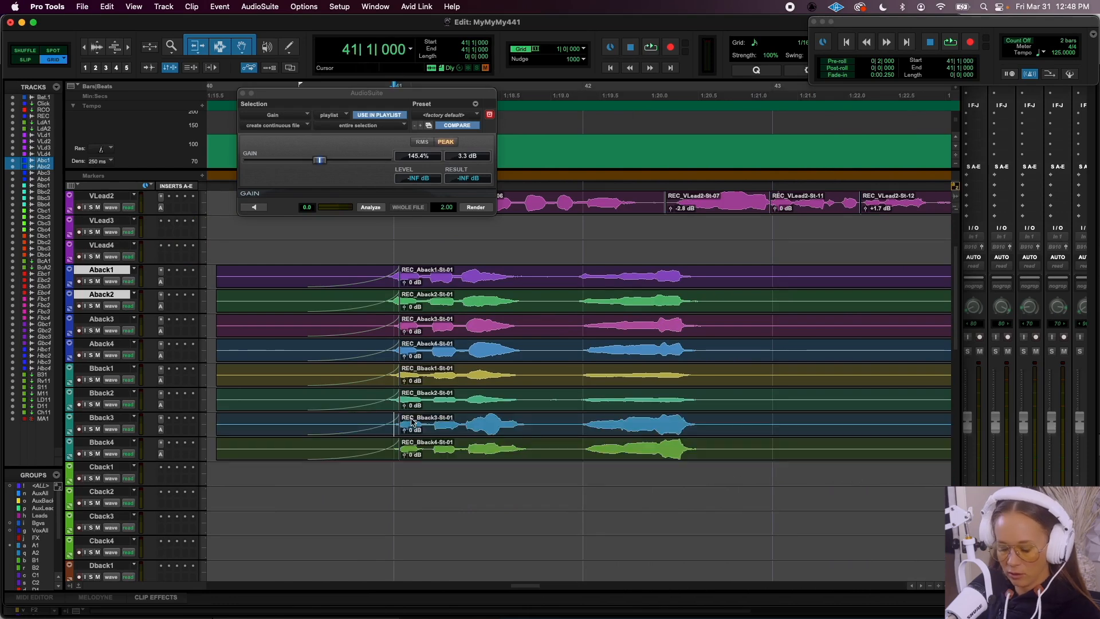
Select the Bback3 and Bback4 tracks and play briefly from 41|1|000 to check their levels in the mixer
{"action": "key", "text": "super+equal"}
{"action": "key", "text": "super+equal"}
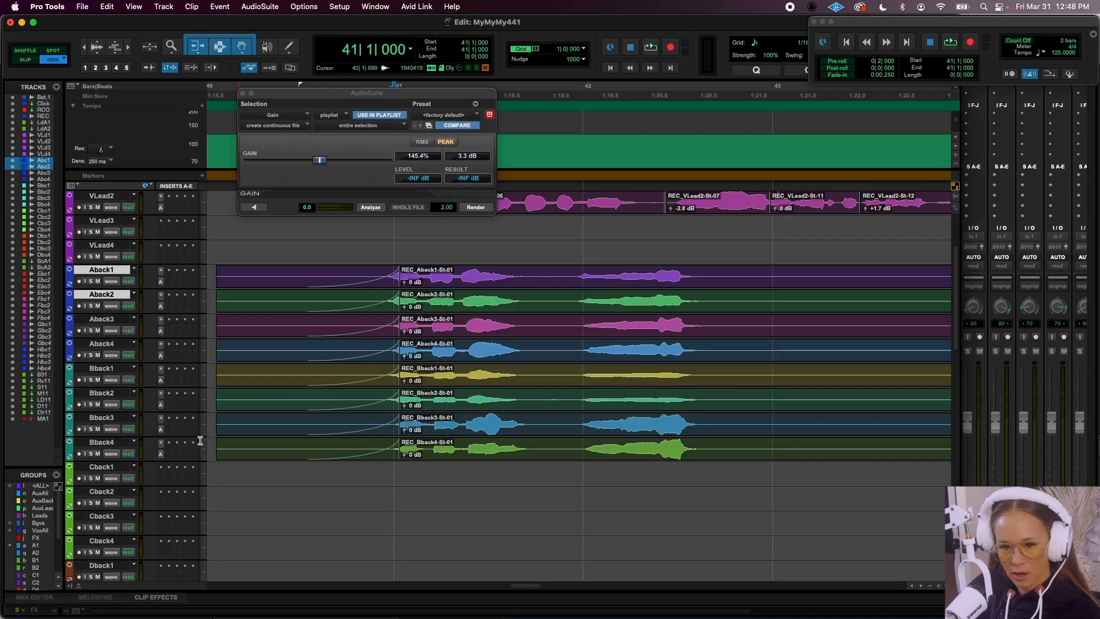
{"action": "left_click", "coordinate": [103, 418]}
{"action": "left_click", "coordinate": [103, 442], "text": "shift"}
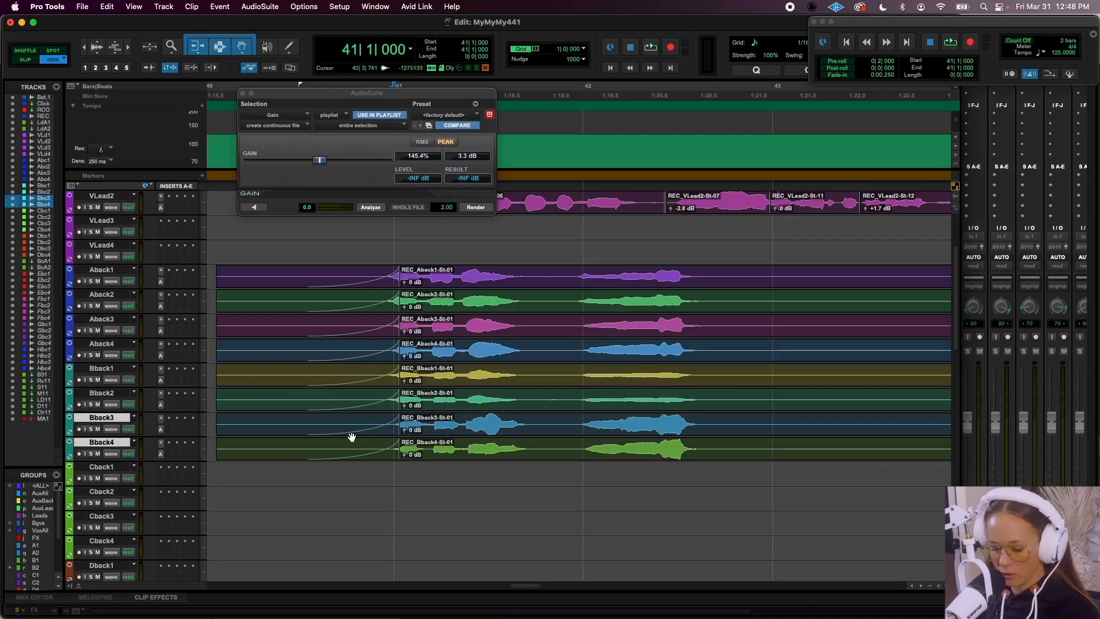
{"action": "key", "text": "super+equal"}
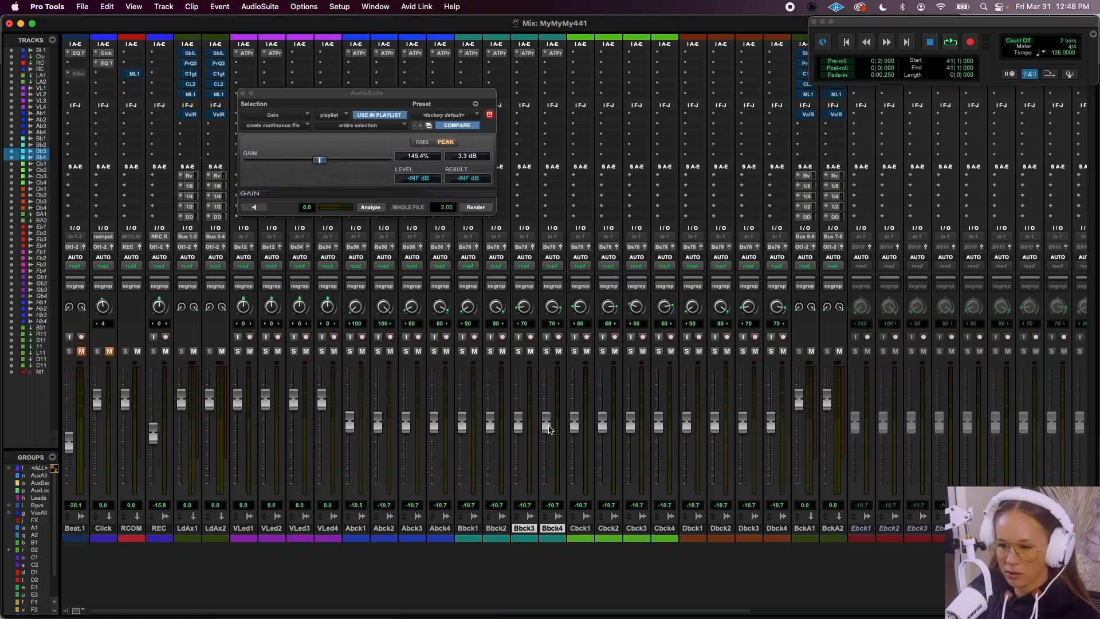
{"action": "key", "text": "space"}
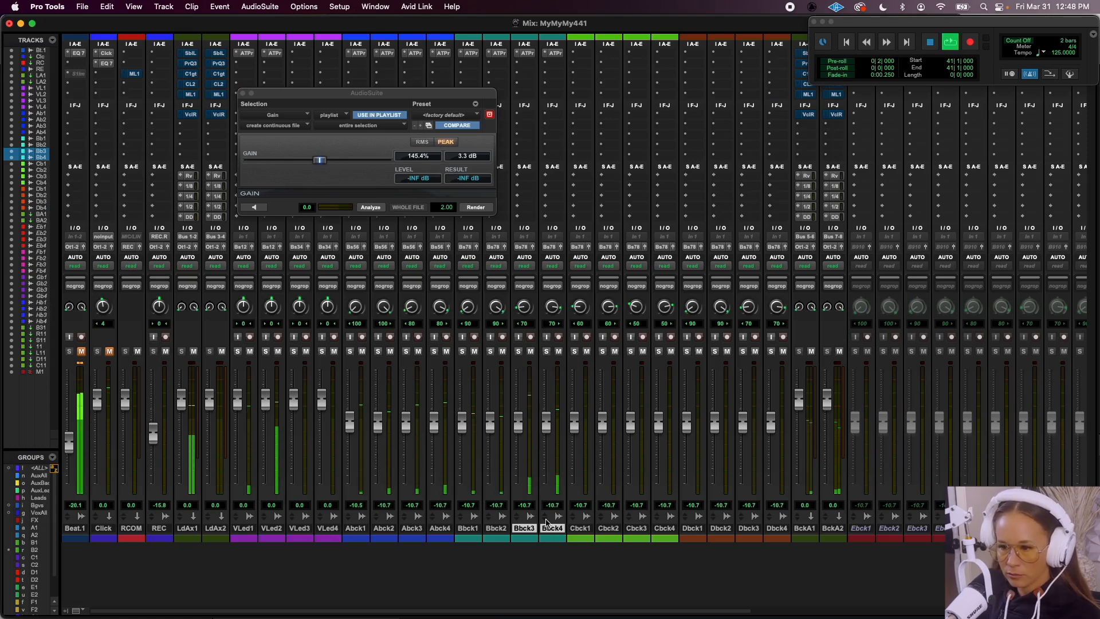
{"action": "key", "text": "space"}
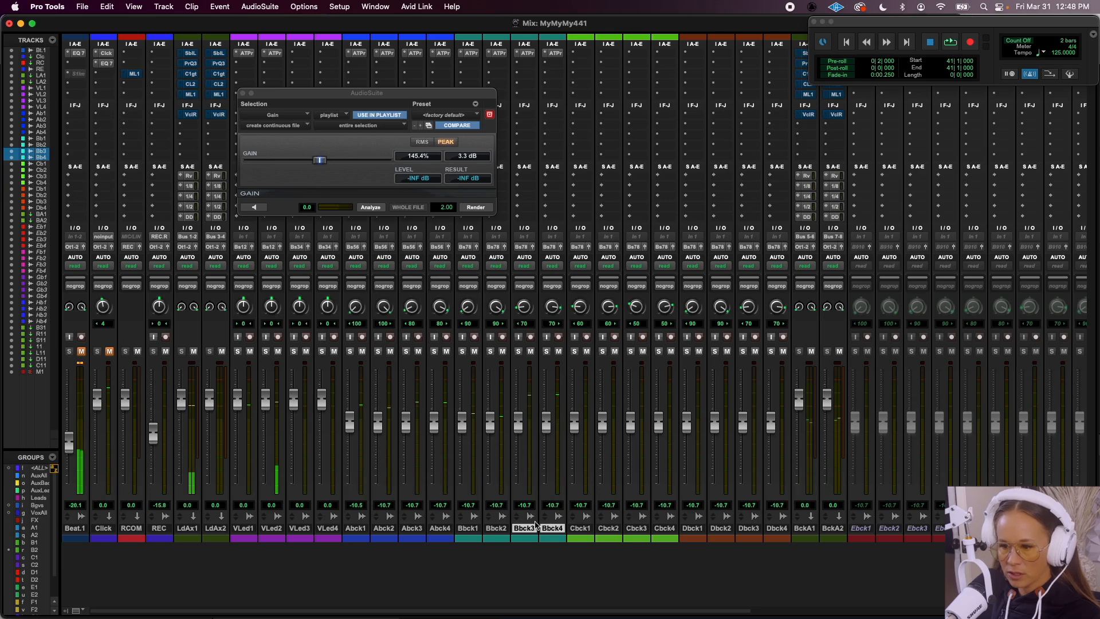
{"action": "key", "text": "super+equal"}
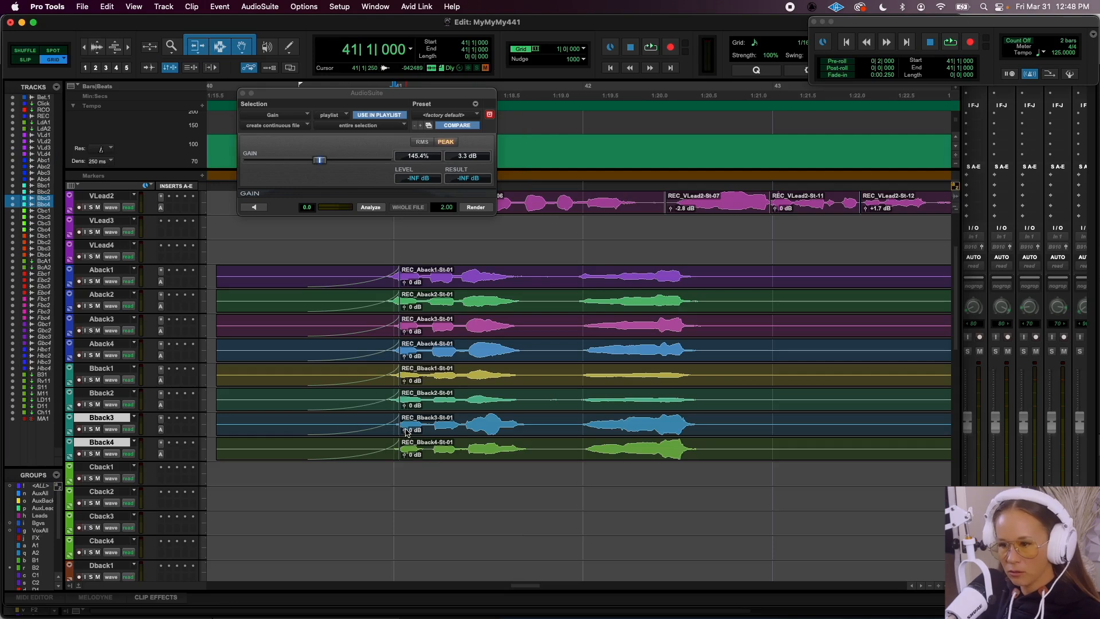
Lower the first Bback3 clip to -2.8 dB clip gain, and separate 41|2|392 to 41|3|930 with that piece at -3.8 dB
{"action": "left_click_drag", "start_coordinate": [406, 431], "coordinate": [406, 435]}
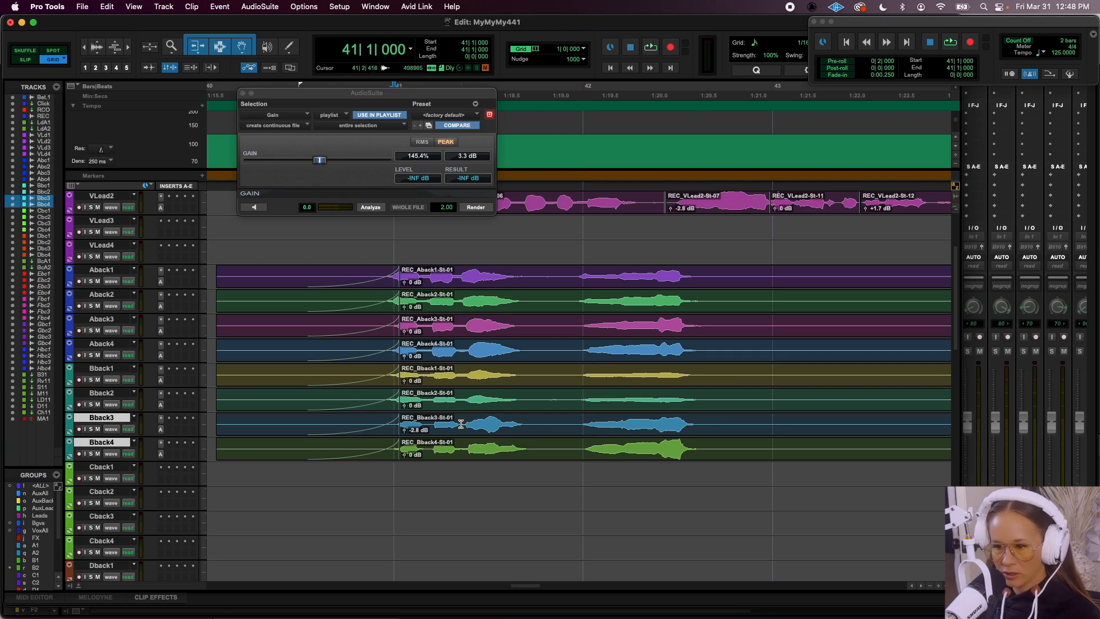
{"action": "left_click_drag", "start_coordinate": [460, 423], "coordinate": [535, 423]}
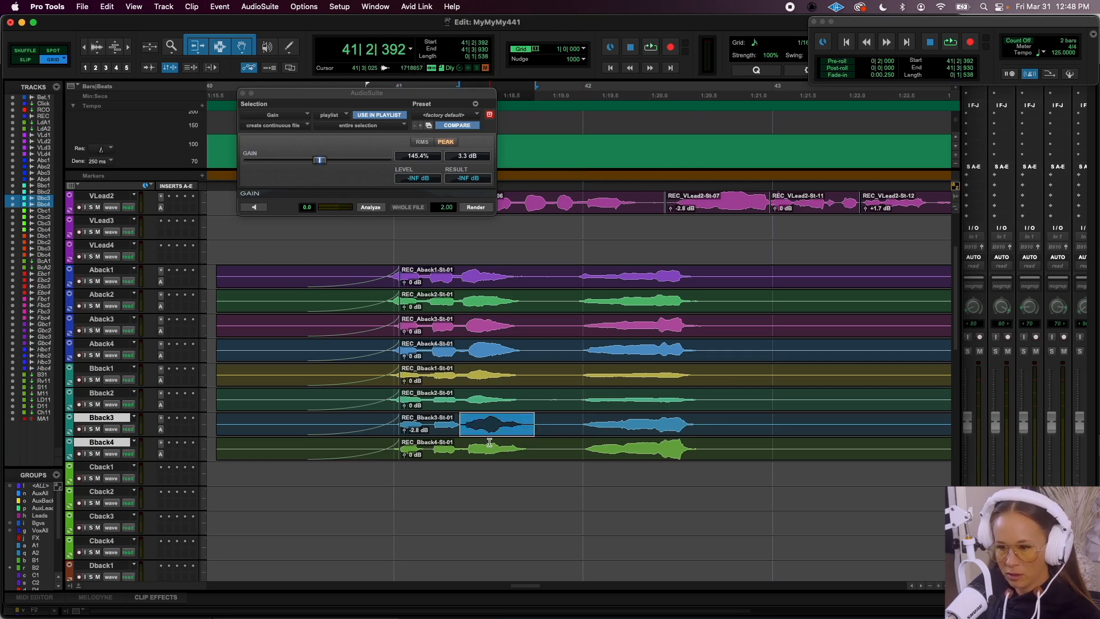
{"action": "key", "text": "super+e"}
{"action": "left_click_drag", "start_coordinate": [466, 430], "coordinate": [466, 431]}
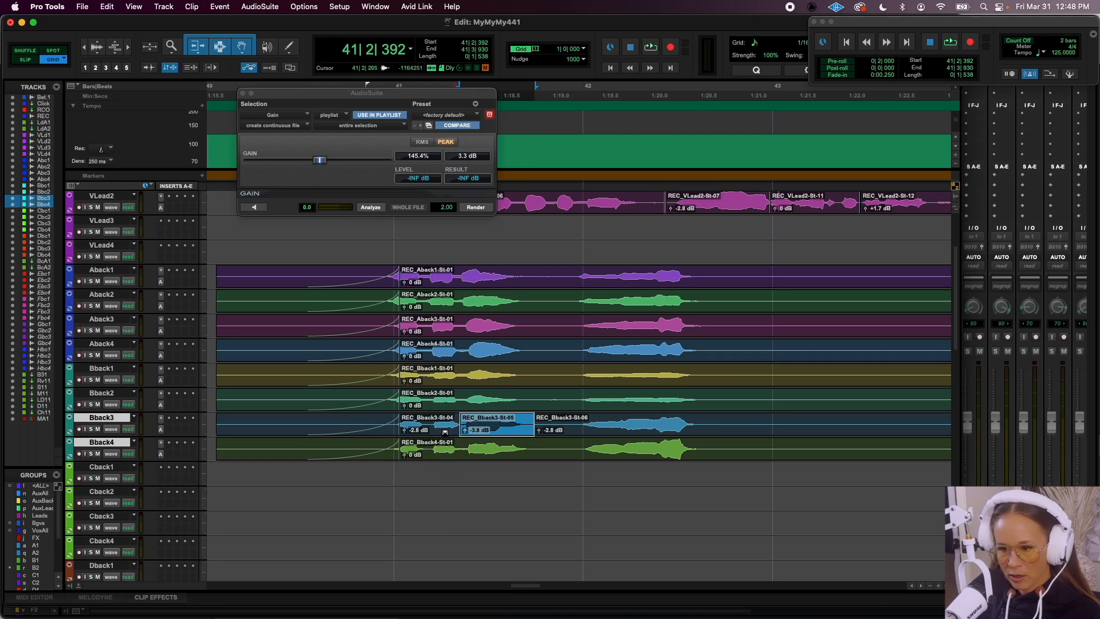
Separate the following Bback3 phrase up to 42|4|403 and set that piece's clip gain to -1.8 dB
{"action": "left_click", "coordinate": [411, 423]}
{"action": "key", "text": "super+equal"}
{"action": "key", "text": "space"}
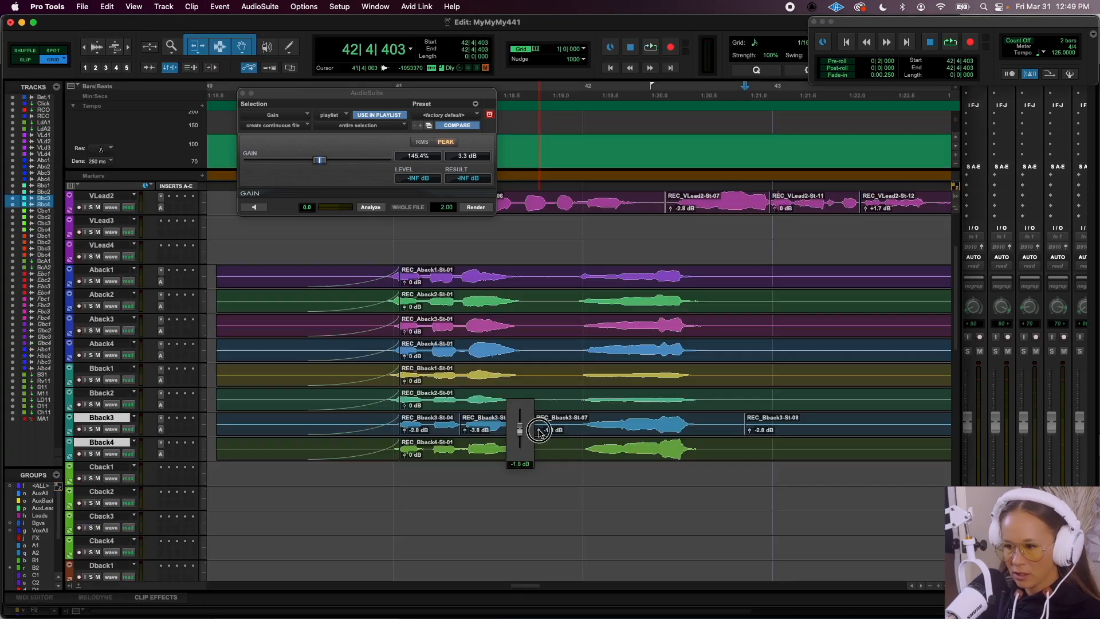
{"action": "left_click_drag", "start_coordinate": [542, 431], "coordinate": [542, 434]}
Place the edit cursor at 40|1|000, ahead of the first hook's vocal clips
{"action": "key", "text": "r"}
{"action": "key", "text": "r"}
{"action": "key", "text": "r"}
{"action": "scroll", "coordinate": [543, 368], "scroll_direction": "up", "scroll_amount": 5}
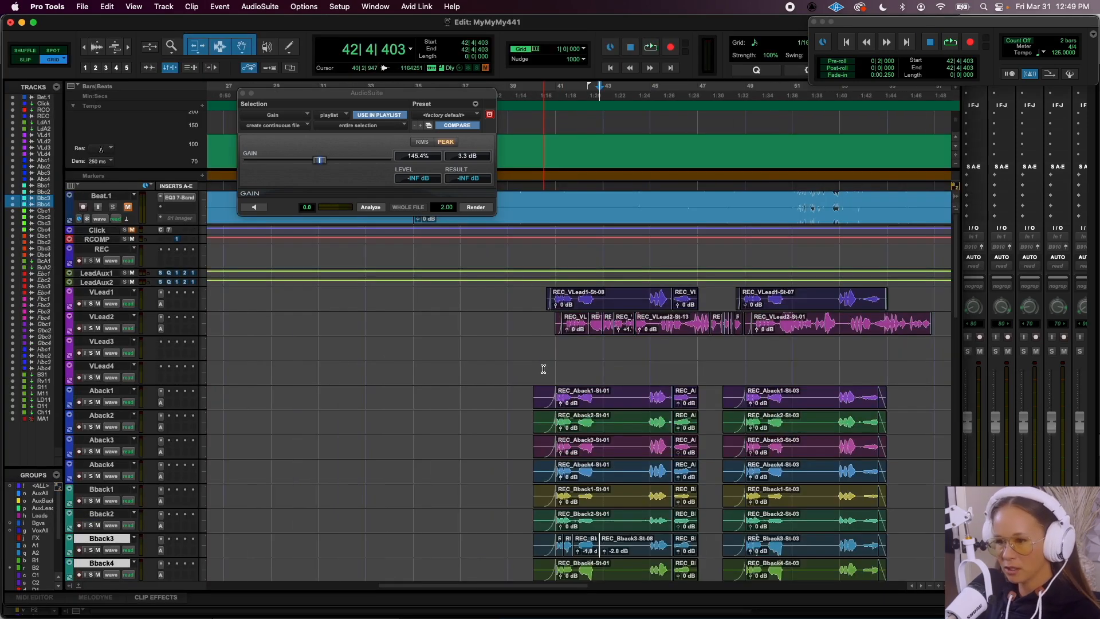
{"action": "left_click", "coordinate": [543, 369]}
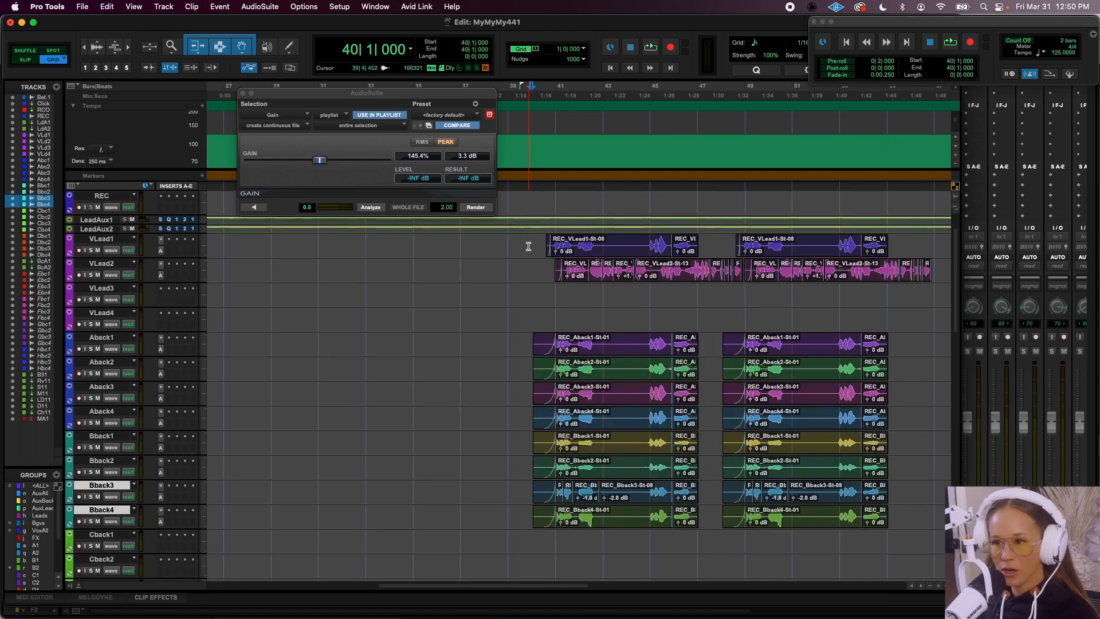
Activate the backing vocal mix groups A1, A2, B1, B2, C1, C2, D1 and D2
{"action": "key", "text": "super+equal"}
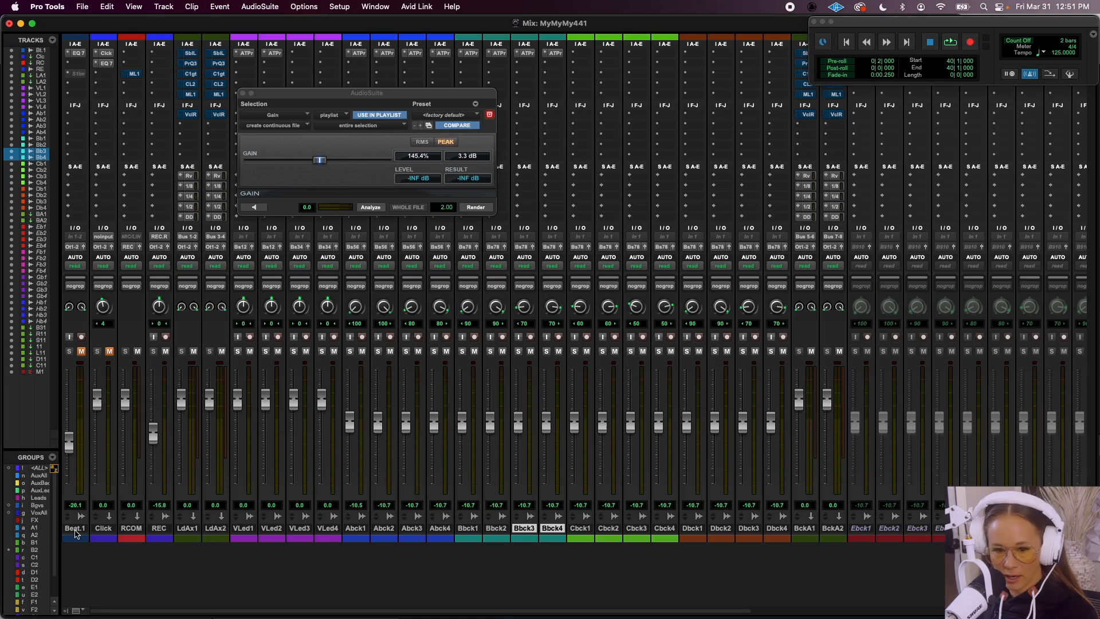
{"action": "left_click_drag", "start_coordinate": [34, 531], "coordinate": [38, 573]}
{"action": "left_click", "coordinate": [37, 577]}
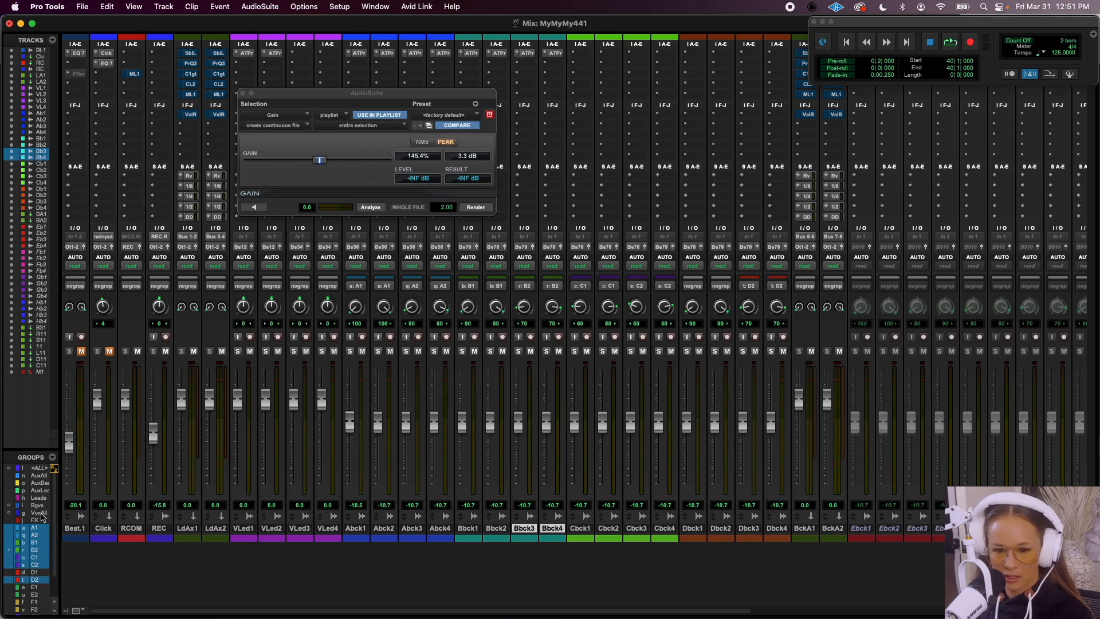
Try the grouped Aback1 and Aback2 faders at -9.7 and -9.9 dB, and Aback3 and Aback4 at -14.7 dB
{"action": "mouse_move", "coordinate": [376, 424]}
{"action": "left_mouse_down"}
{"action": "mouse_move", "coordinate": [378, 445]}
{"action": "mouse_move", "coordinate": [378, 422]}
{"action": "left_mouse_up"}
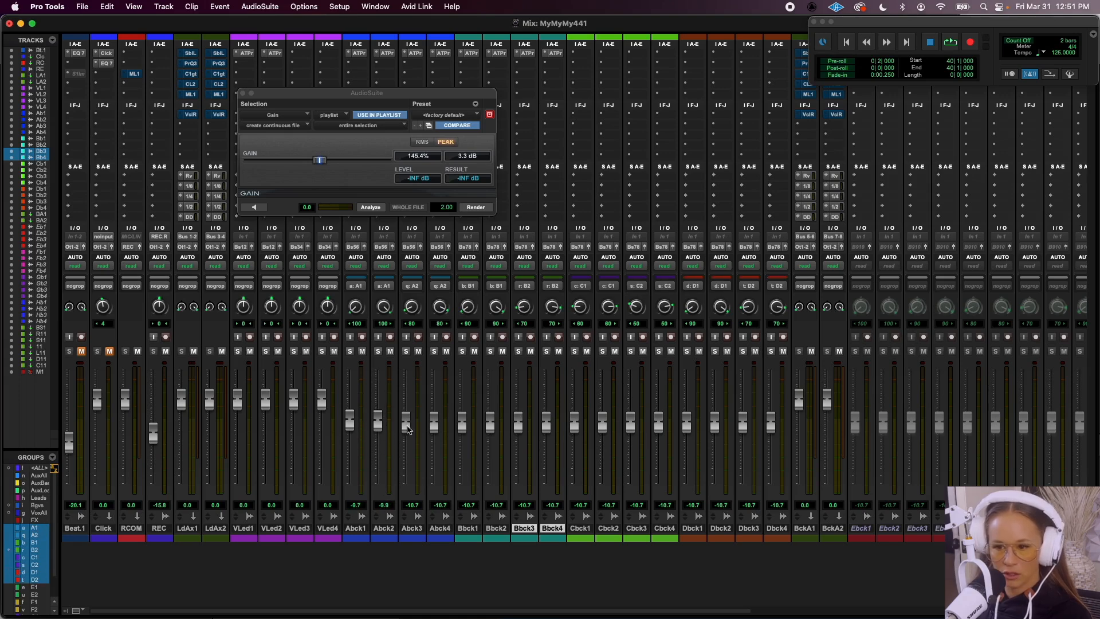
{"action": "key", "text": "super+equal"}
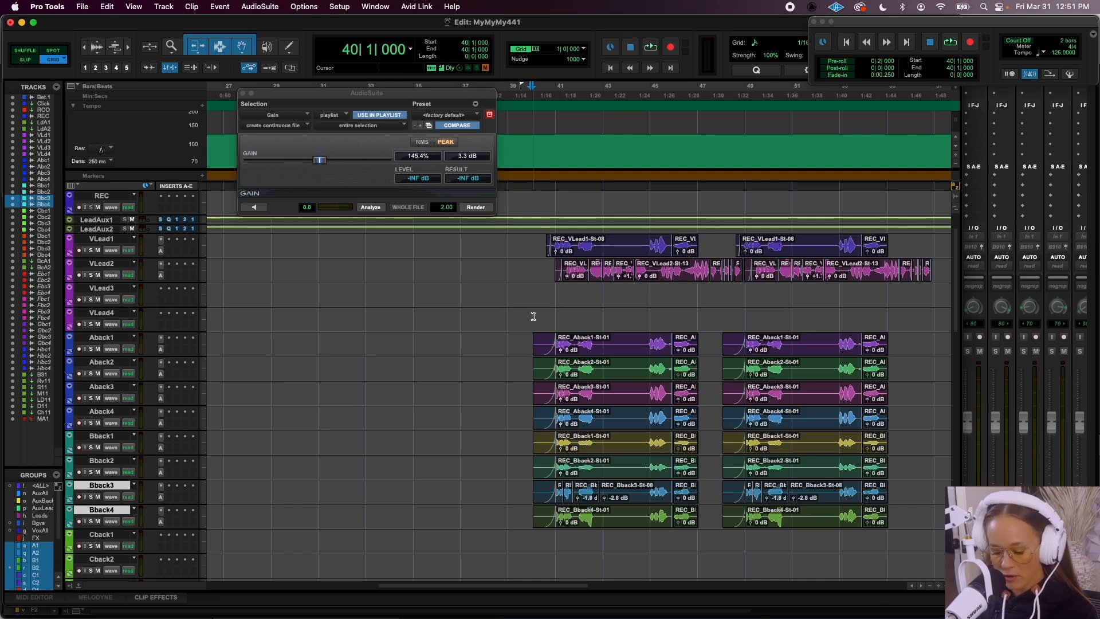
{"action": "key", "text": "super+equal"}
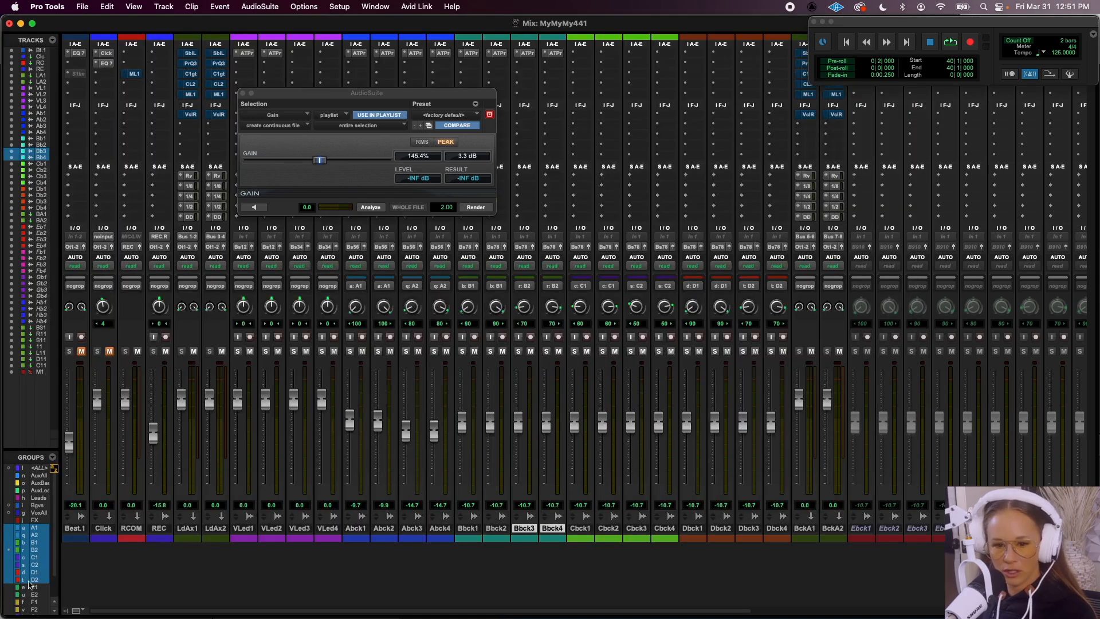
Activate the Bgvs group, reset the backing vocal faders and lower them all to -47.4 dB, and deactivate Bgvs
{"action": "left_click", "coordinate": [37, 504]}
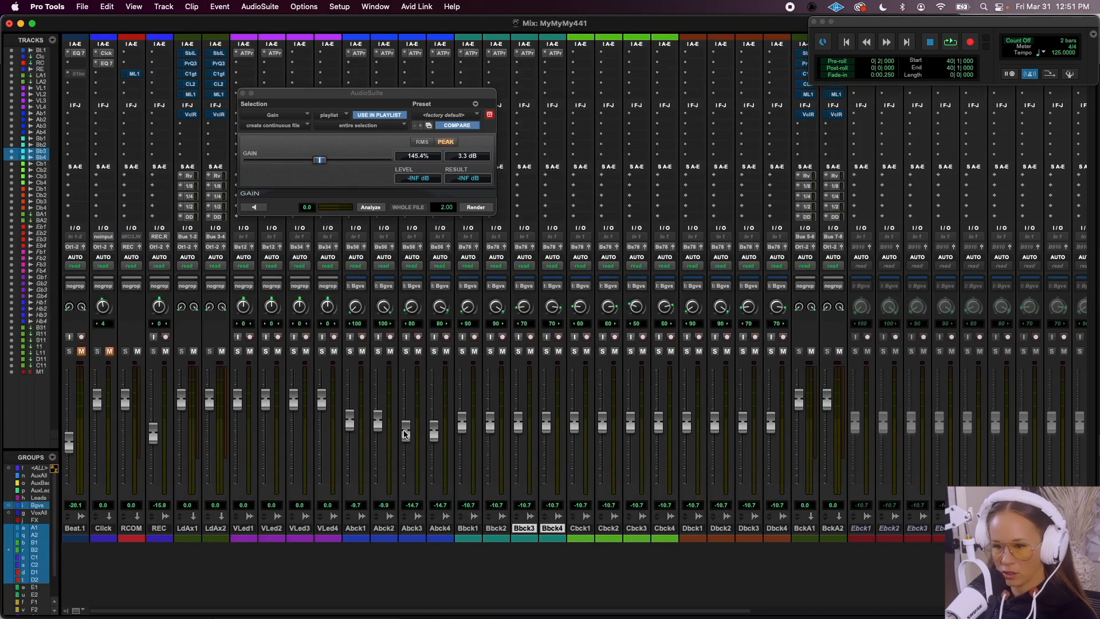
{"action": "left_click", "coordinate": [405, 434], "text": "alt"}
{"action": "left_click_drag", "start_coordinate": [406, 409], "coordinate": [405, 475]}
{"action": "key", "text": "i"}
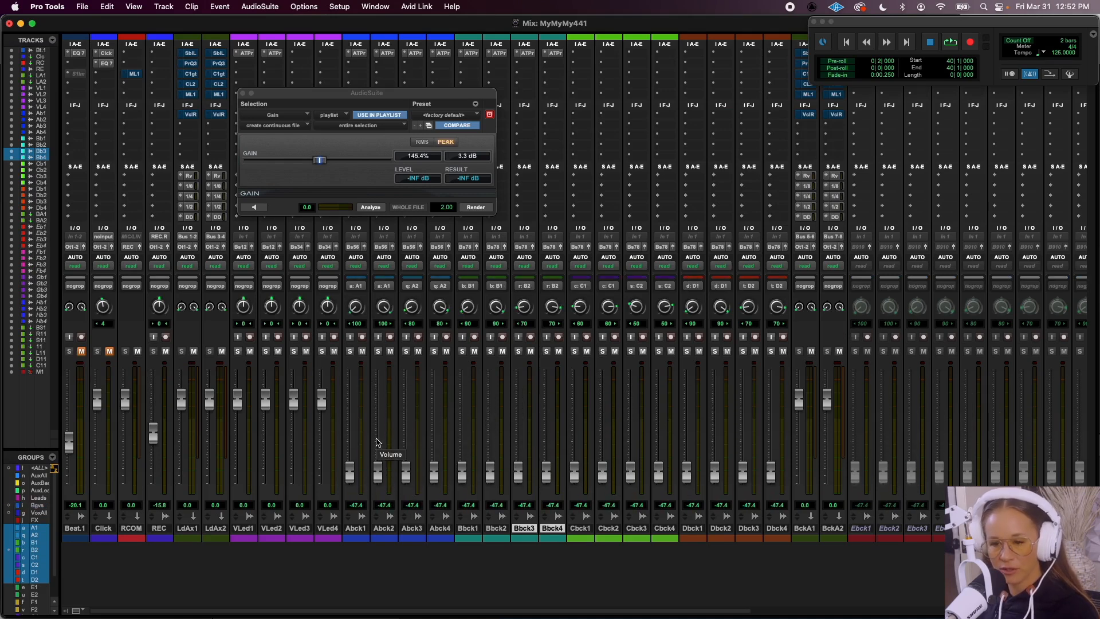
Play from 41|1|000 with VLead1 soloed, and solo the grouped Aback1 and Aback2 tracks
{"action": "key", "text": "super+equal"}
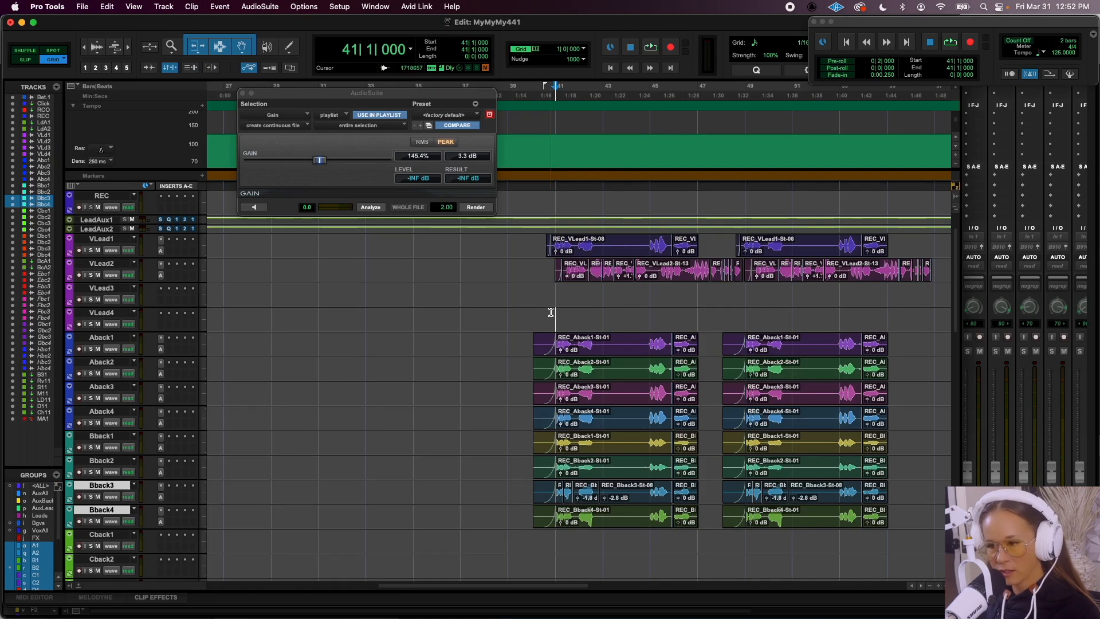
{"action": "left_click", "coordinate": [101, 338]}
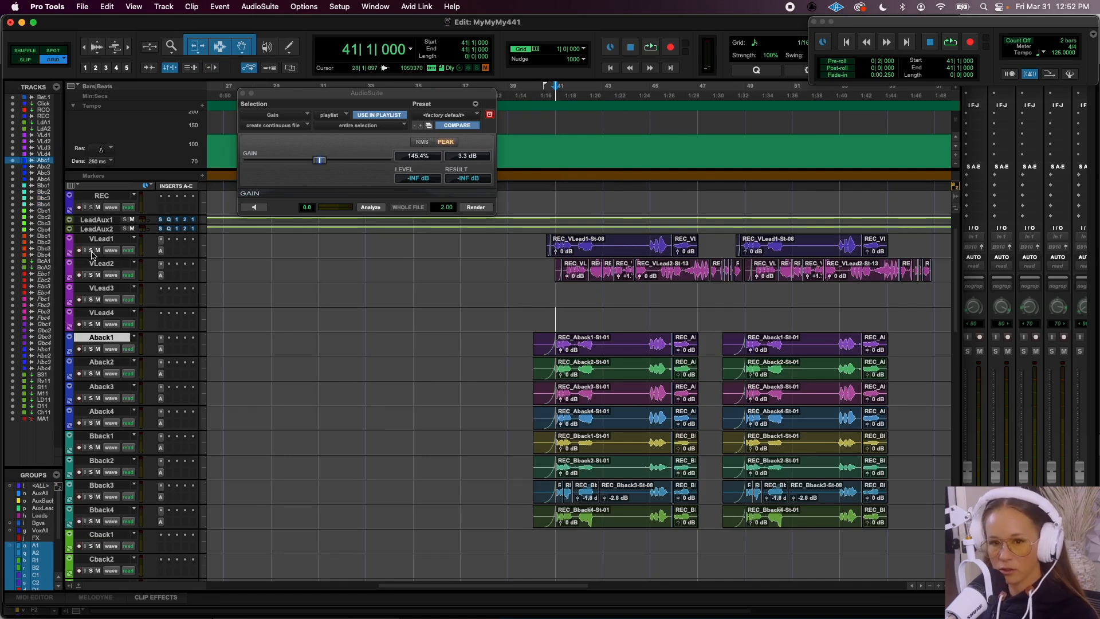
{"action": "left_click", "coordinate": [91, 251]}
{"action": "key", "text": "space"}
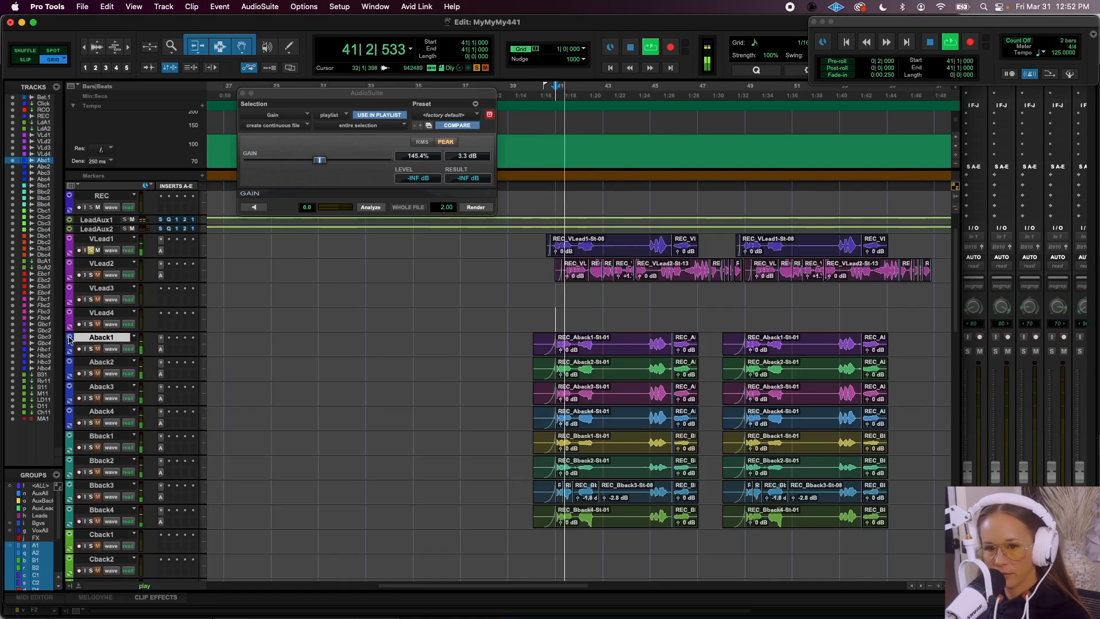
{"action": "left_click", "coordinate": [91, 348]}
Raise the grouped Aback1 and Aback2 faders to -8.9 dB, clear their solos and play them against the mix
{"action": "key", "text": "super+equal"}
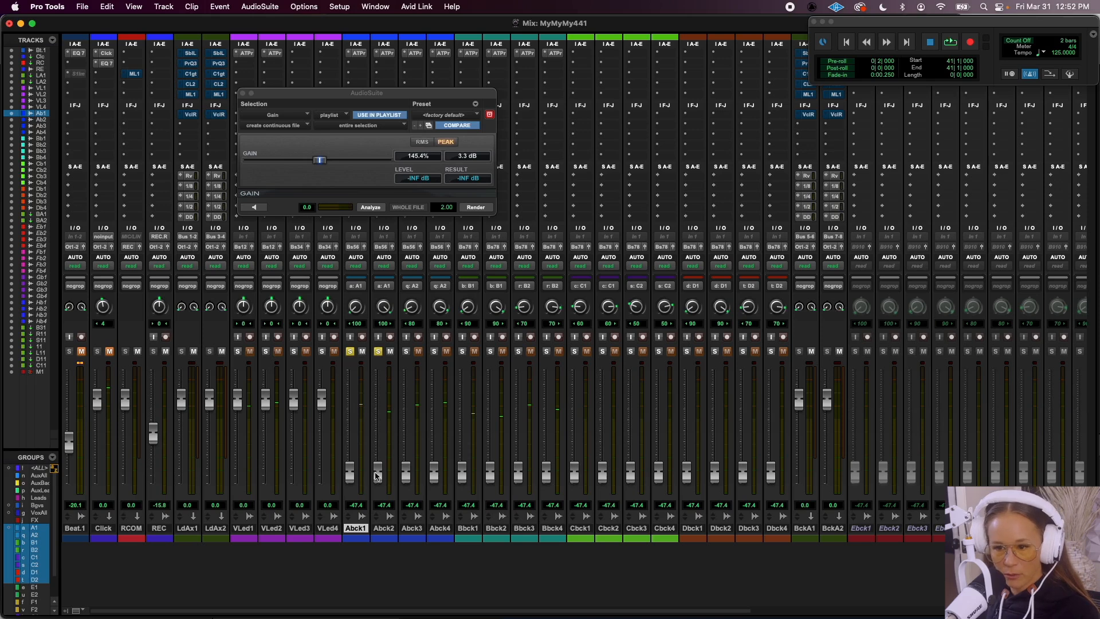
{"action": "left_click_drag", "start_coordinate": [378, 479], "coordinate": [376, 420]}
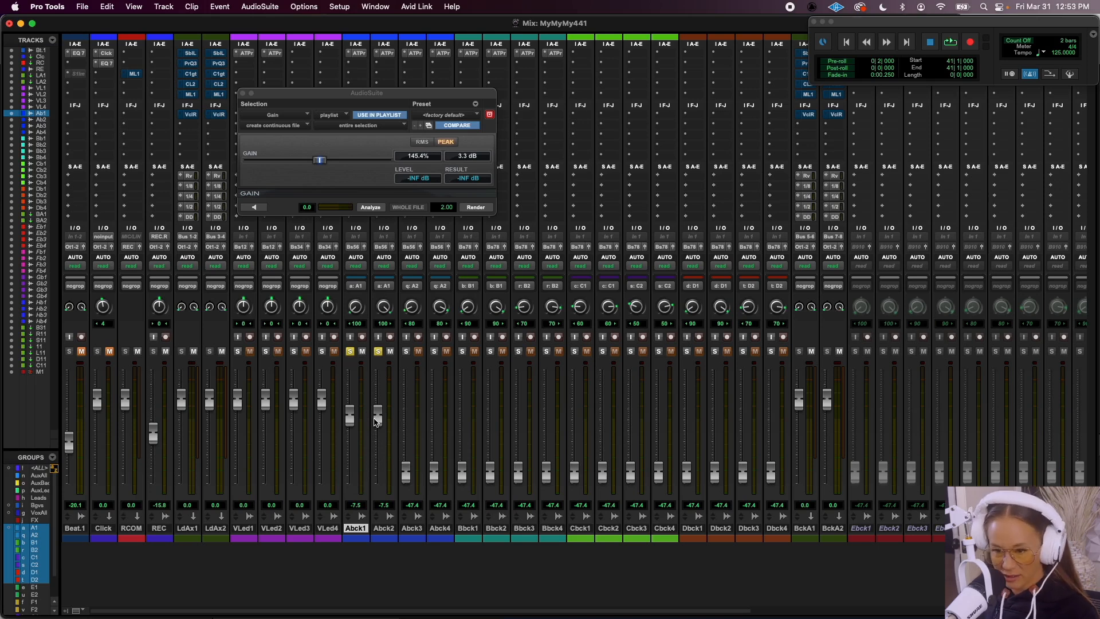
{"action": "key", "text": "space"}
{"action": "left_click", "coordinate": [378, 350]}
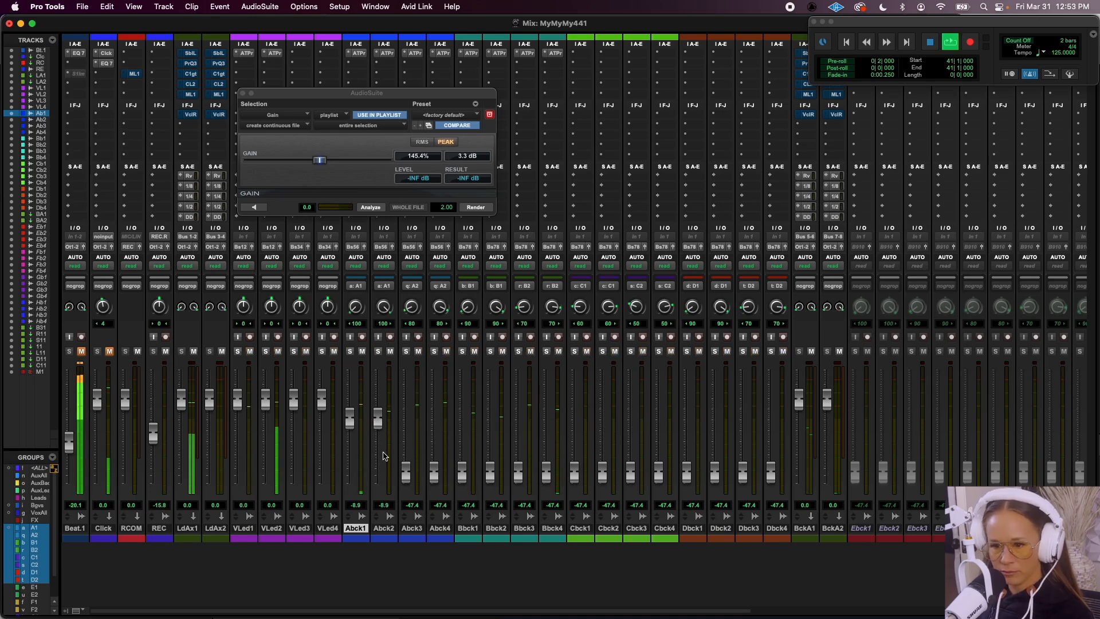
{"action": "key", "text": "space"}
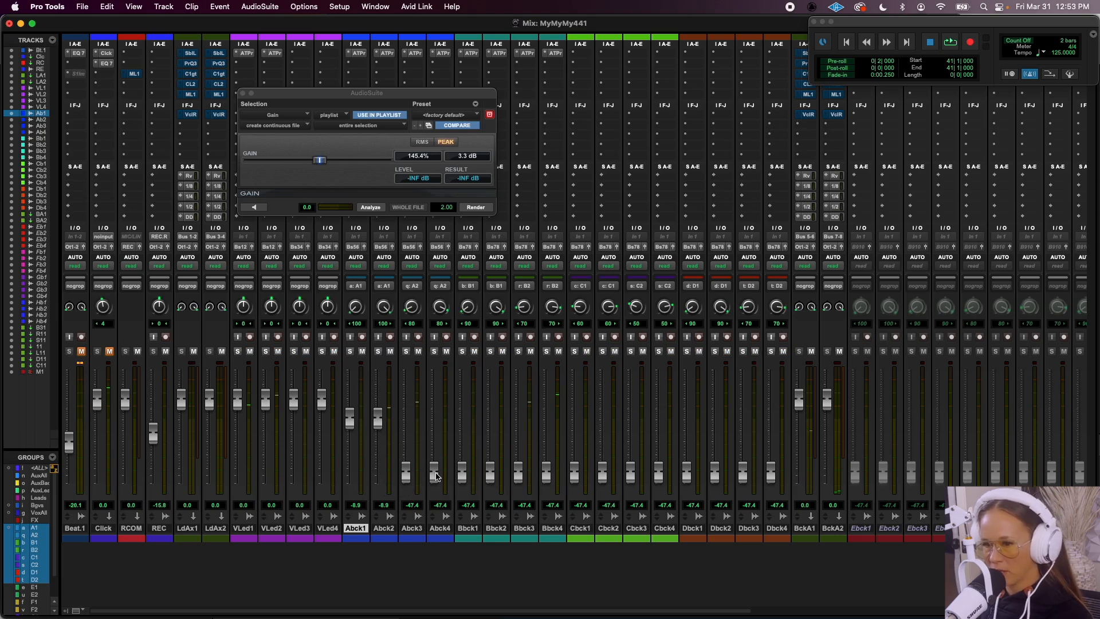
Play the mix and raise the grouped Aback3 and Aback4 faders to -18.2 dB and Bback1 and Bback2 to -19.0 dB
{"action": "key", "text": "space"}
{"action": "left_click_drag", "start_coordinate": [435, 476], "coordinate": [435, 443]}
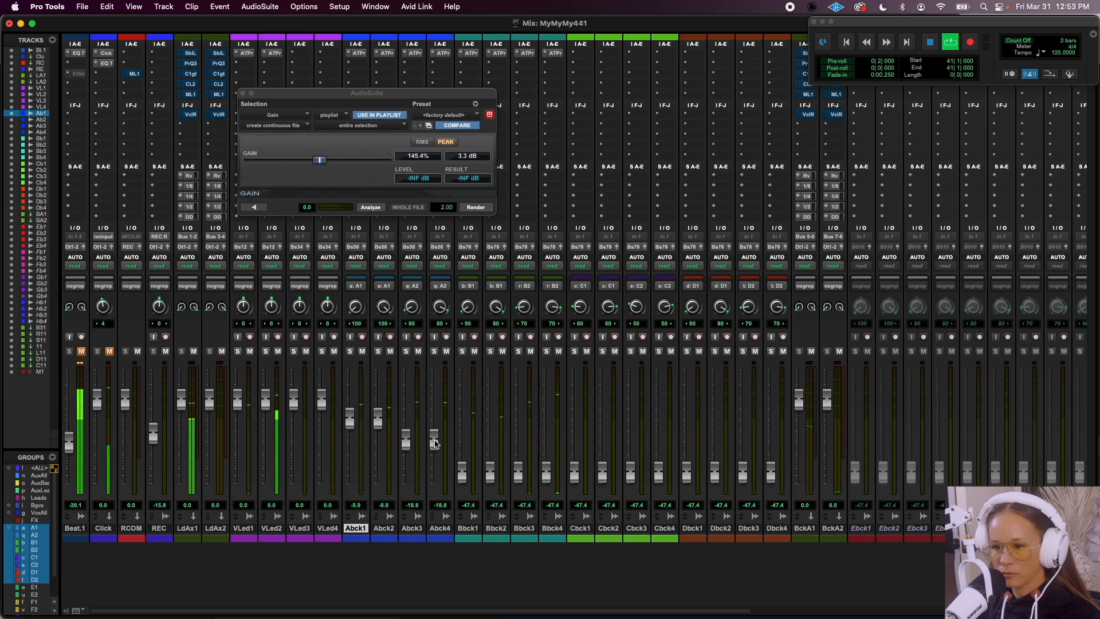
{"action": "left_click_drag", "start_coordinate": [436, 443], "coordinate": [436, 441]}
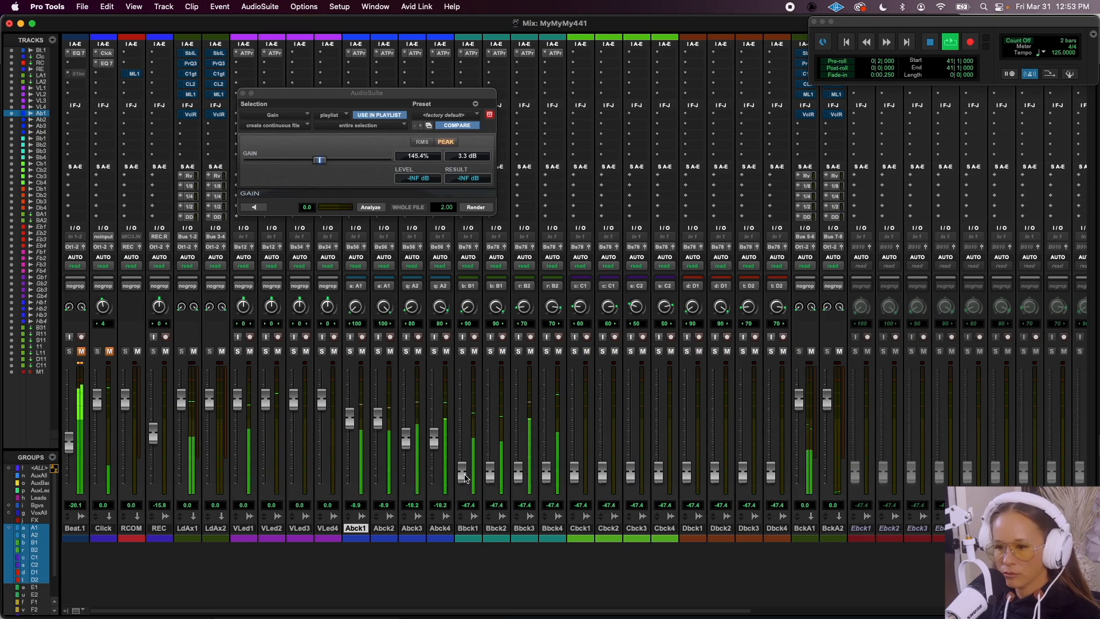
{"action": "left_click_drag", "start_coordinate": [466, 478], "coordinate": [462, 446]}
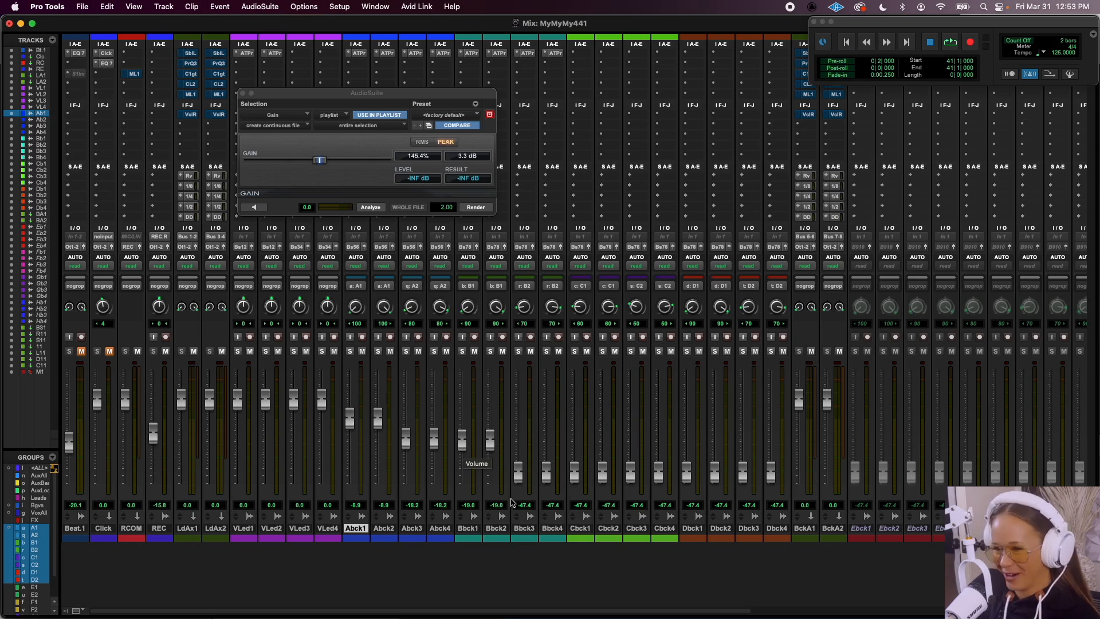
Play the section again and raise the grouped Bback3 and Bback4 faders to -17.4 dB
{"action": "key", "text": "space"}
{"action": "left_click_drag", "start_coordinate": [518, 484], "coordinate": [517, 460]}
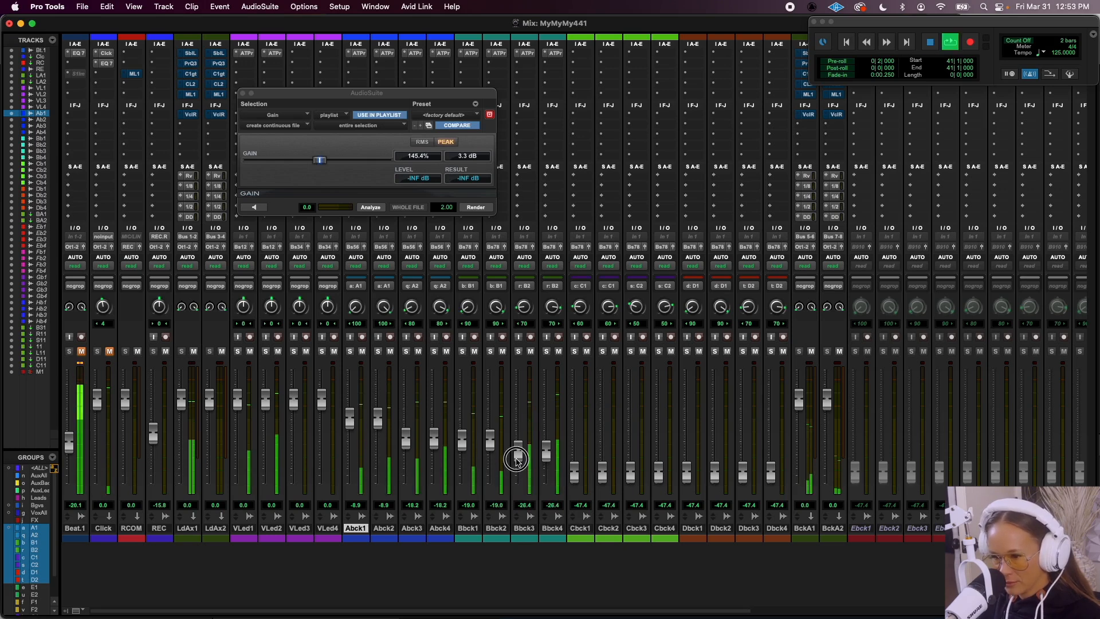
{"action": "key", "text": "space"}
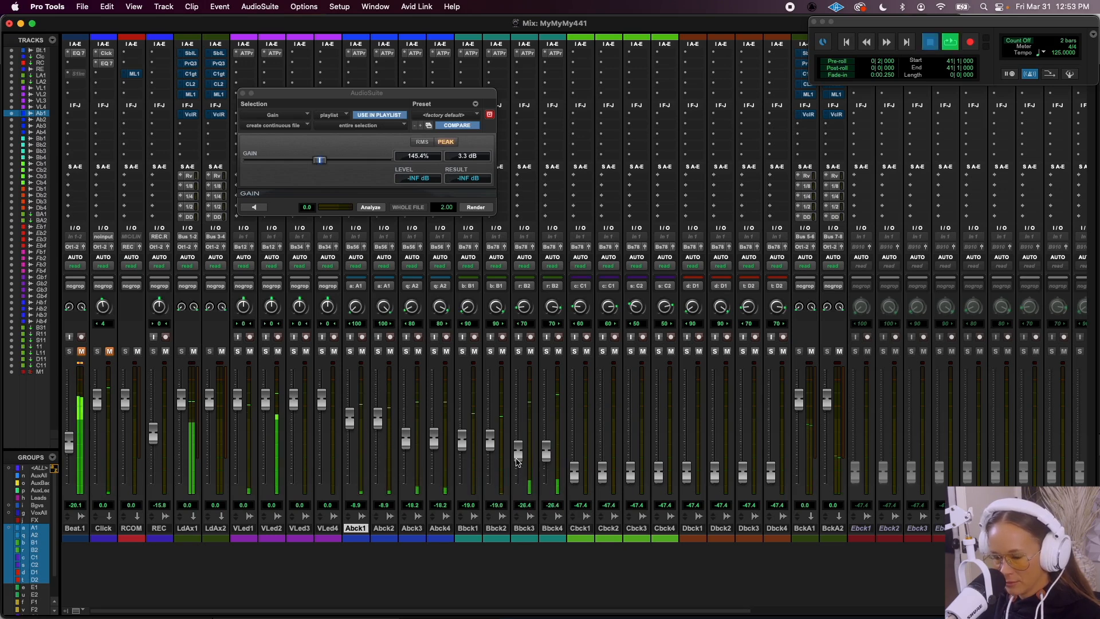
{"action": "mouse_move", "coordinate": [518, 462]}
{"action": "left_mouse_down"}
{"action": "mouse_move", "coordinate": [516, 424]}
{"action": "mouse_move", "coordinate": [519, 451]}
{"action": "left_mouse_up"}
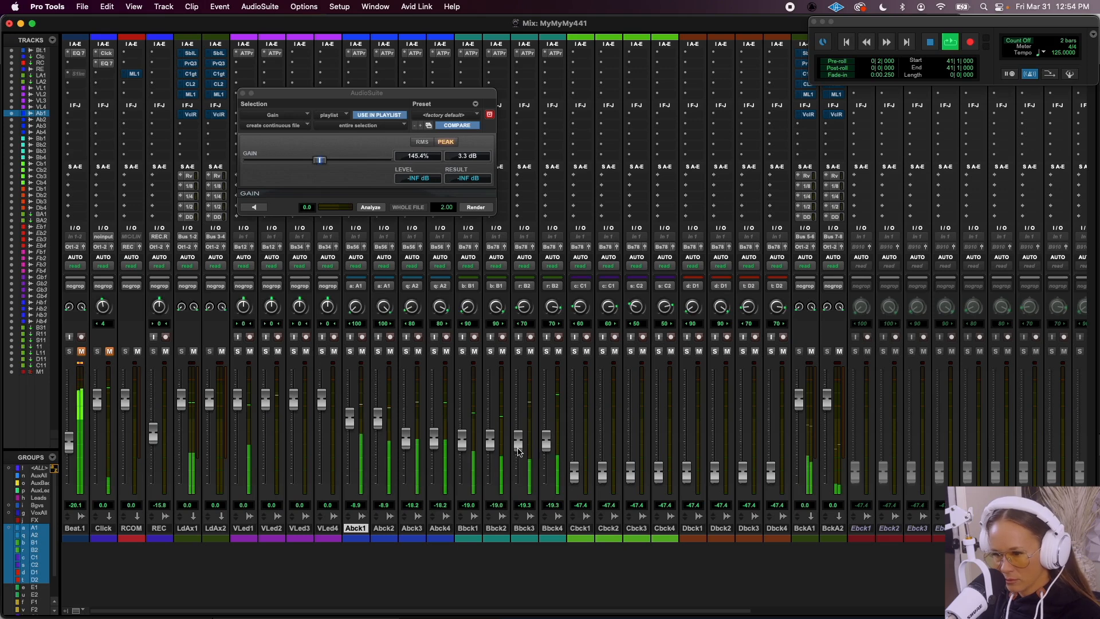
{"action": "left_click_drag", "start_coordinate": [519, 452], "coordinate": [518, 448]}
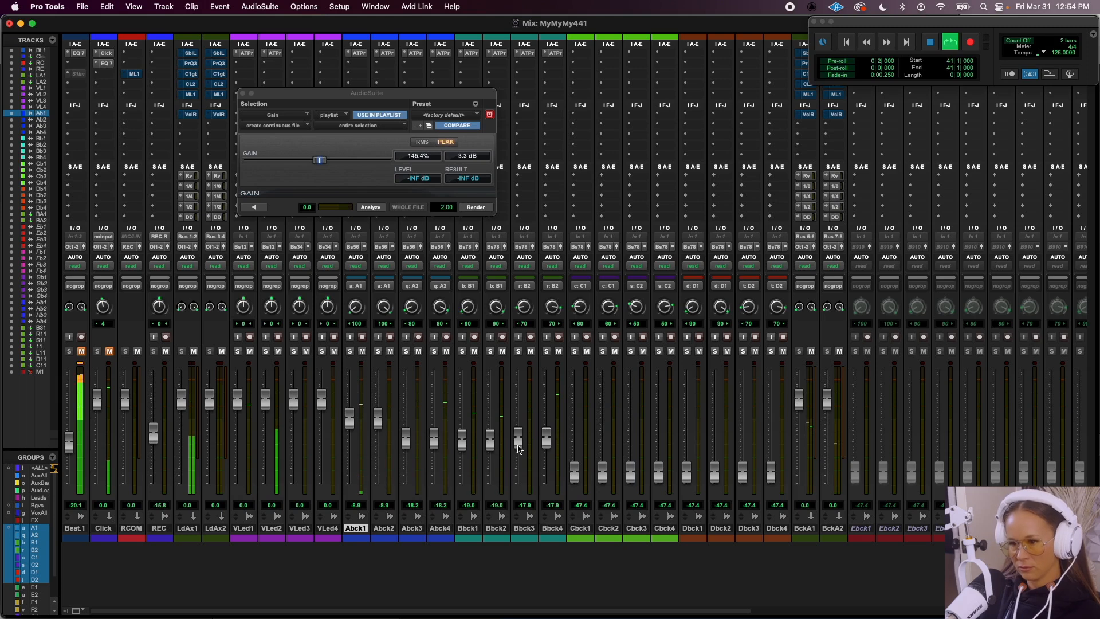
{"action": "left_click_drag", "start_coordinate": [518, 448], "coordinate": [518, 447]}
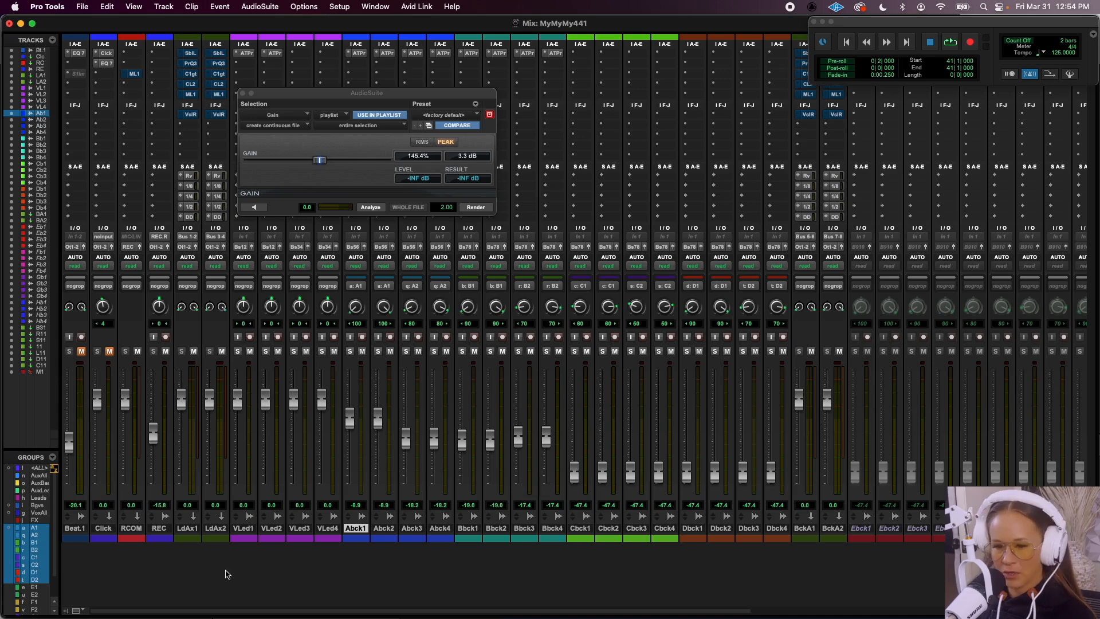
Try the VLead4 fader at +2.8 dB and reset it to 0.0 dB
{"action": "left_click", "coordinate": [245, 528]}
{"action": "left_click", "coordinate": [330, 530]}
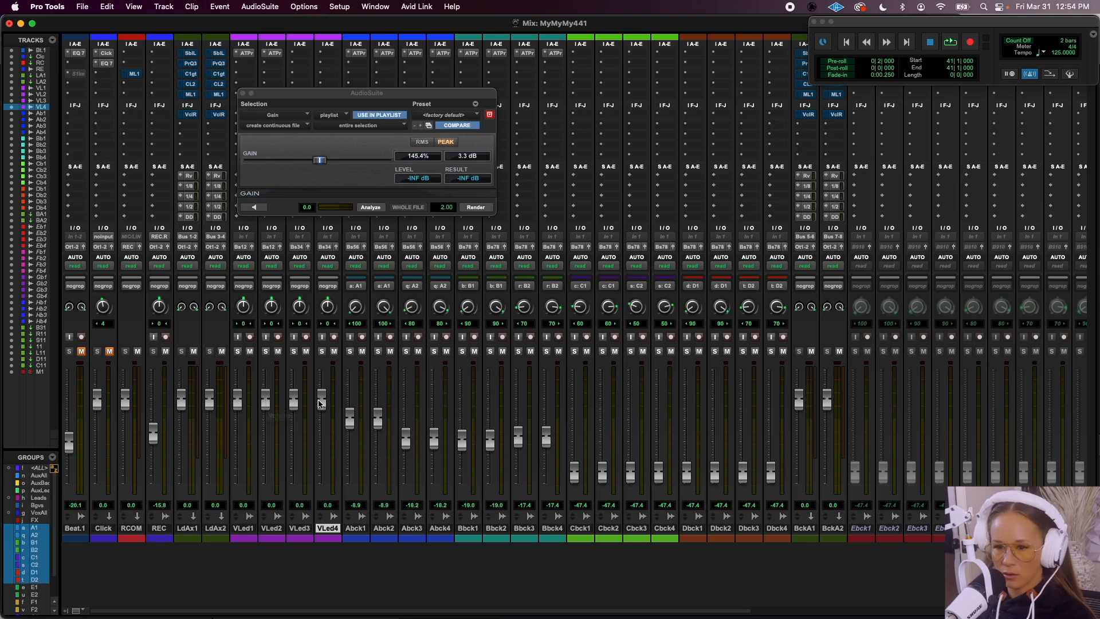
{"action": "left_click_drag", "start_coordinate": [320, 404], "coordinate": [323, 396]}
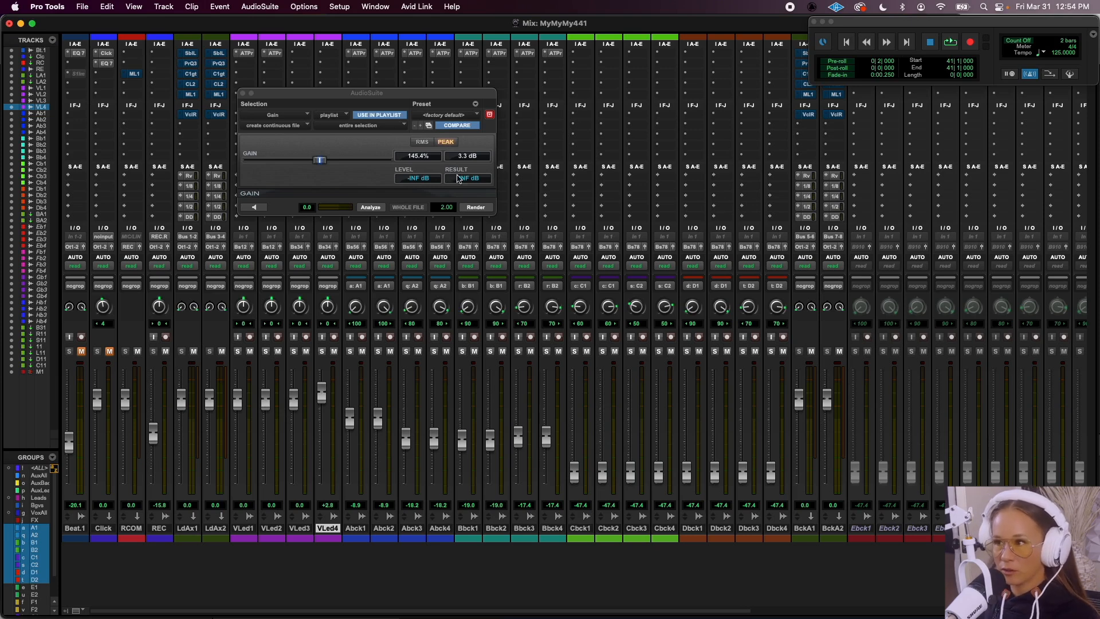
{"action": "left_click", "coordinate": [321, 395], "text": "alt"}
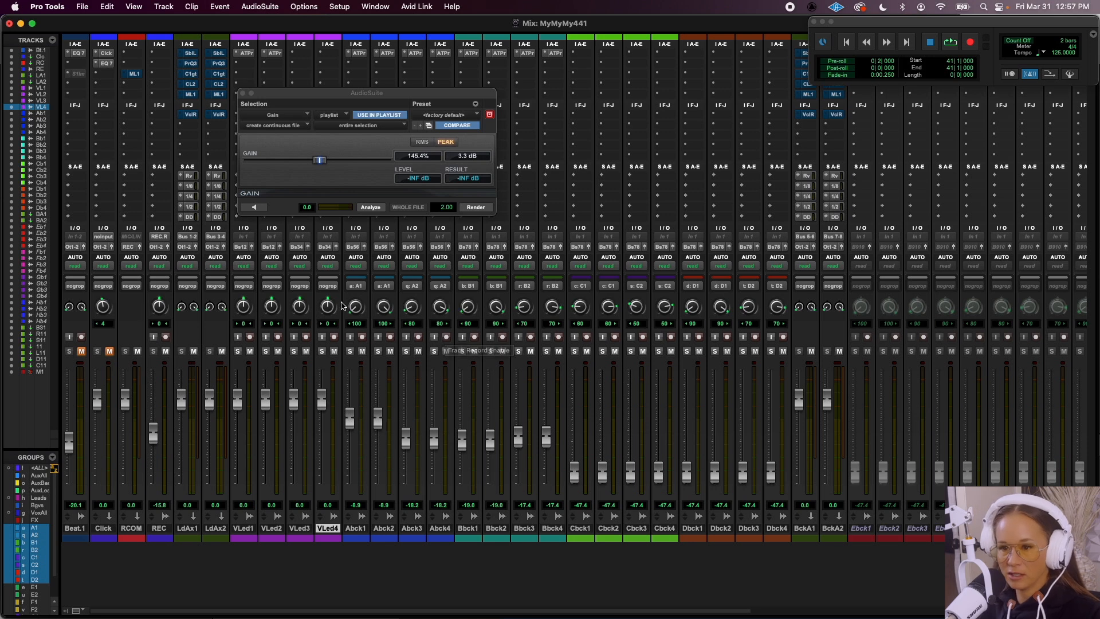
Select the Aback1 and Aback2 pair, the Aback3 and Aback4 pair, and all four Bback tracks in turn to compare their placement
{"action": "left_click", "coordinate": [356, 528]}
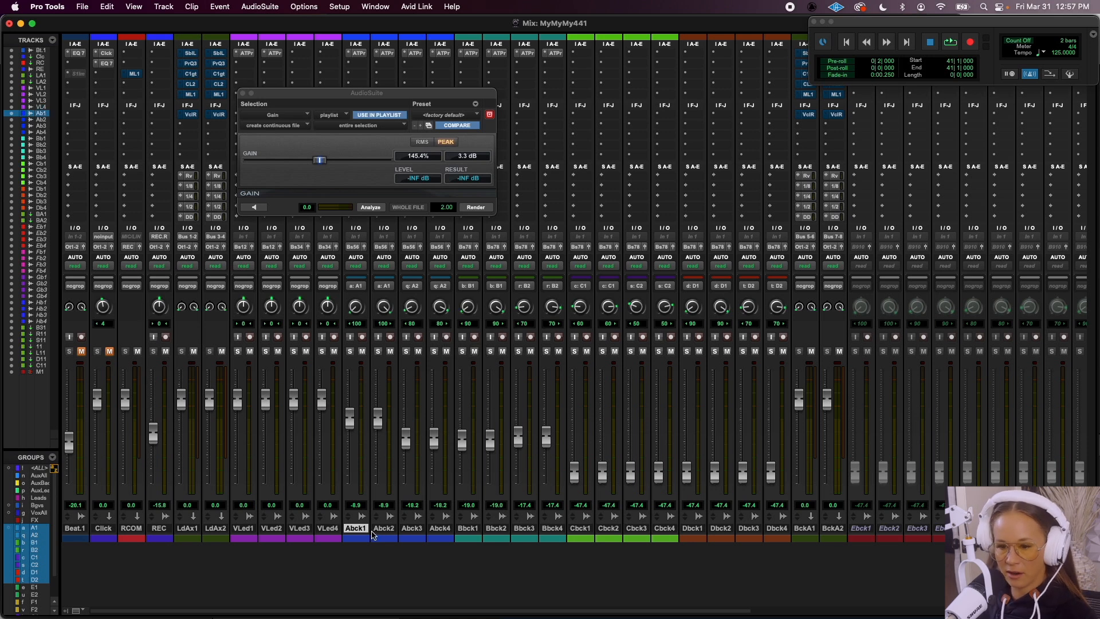
{"action": "left_click", "coordinate": [382, 527], "text": "shift"}
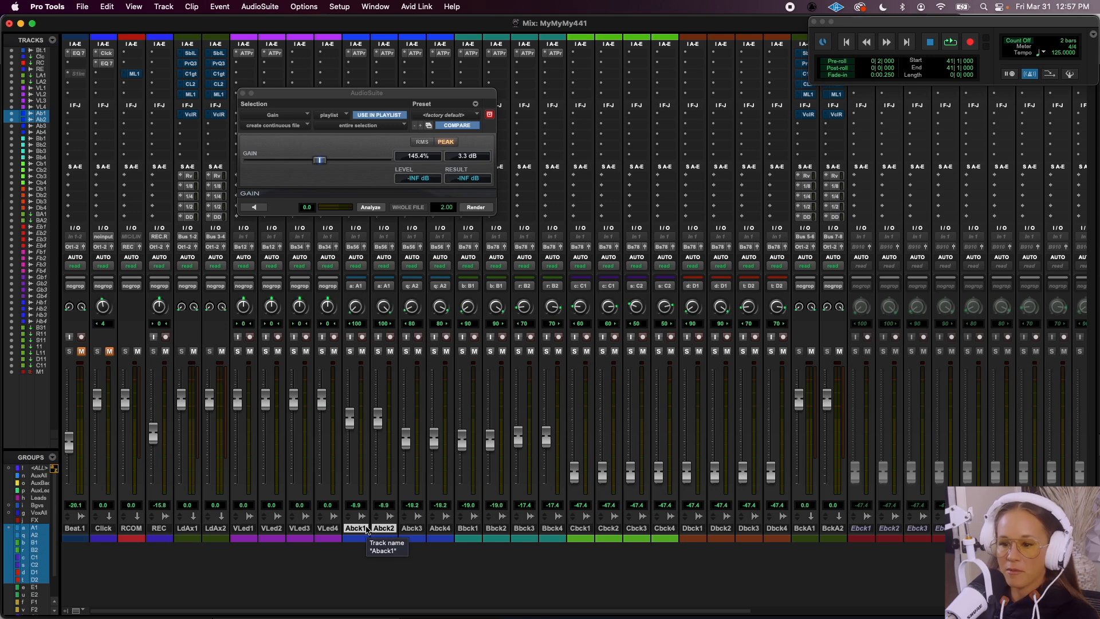
{"action": "left_click", "coordinate": [414, 528]}
{"action": "left_click", "coordinate": [441, 528], "text": "shift"}
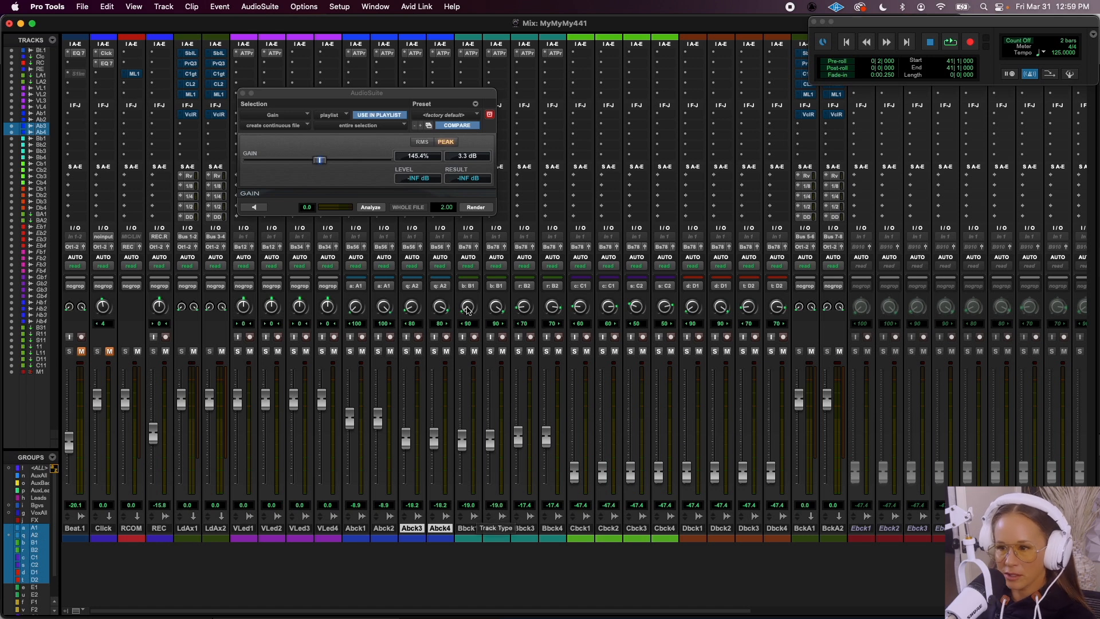
{"action": "left_click", "coordinate": [496, 531]}
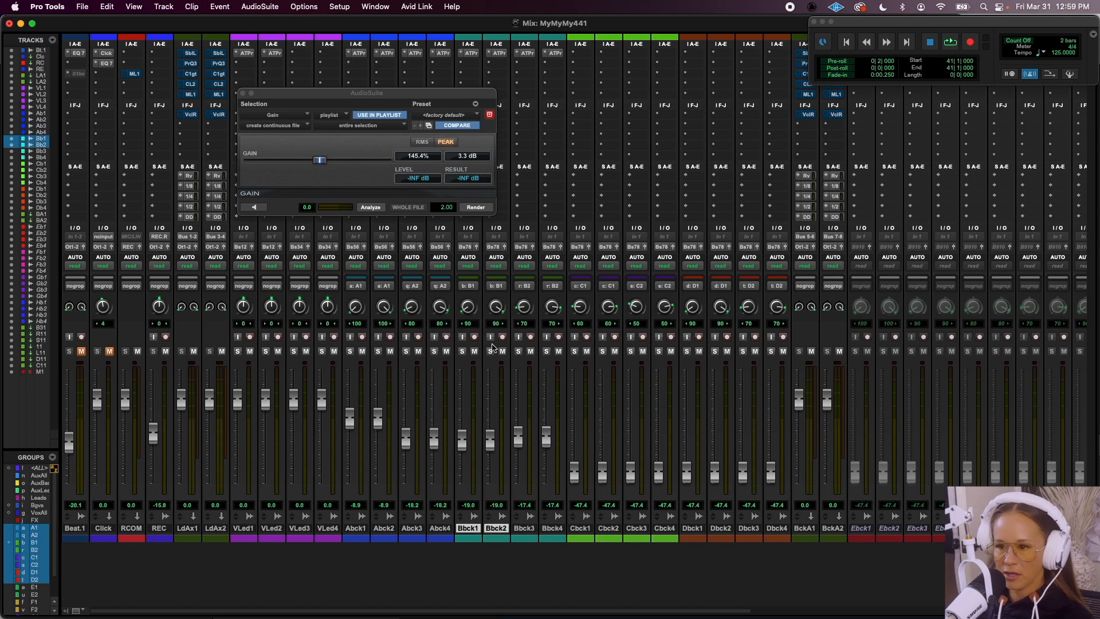
{"action": "left_click", "coordinate": [525, 529], "text": "shift"}
{"action": "left_click", "coordinate": [552, 529], "text": "shift"}
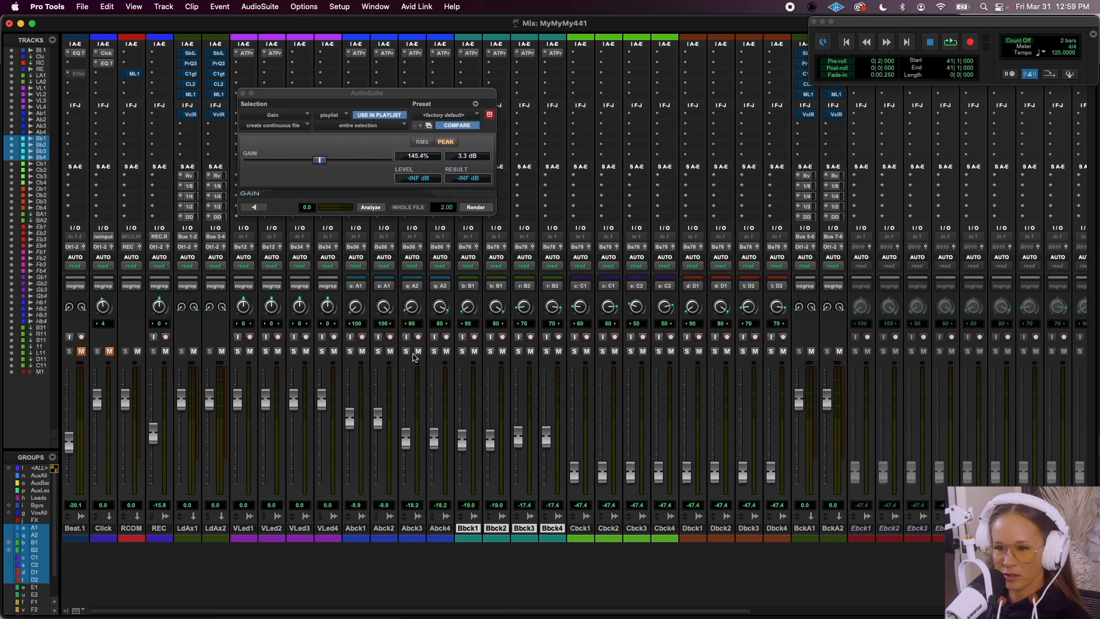
Select Aback3, Aback2, Bback1 and Bback4 individually to compare how these tracks are ordered and panned
{"action": "left_click", "coordinate": [411, 529]}
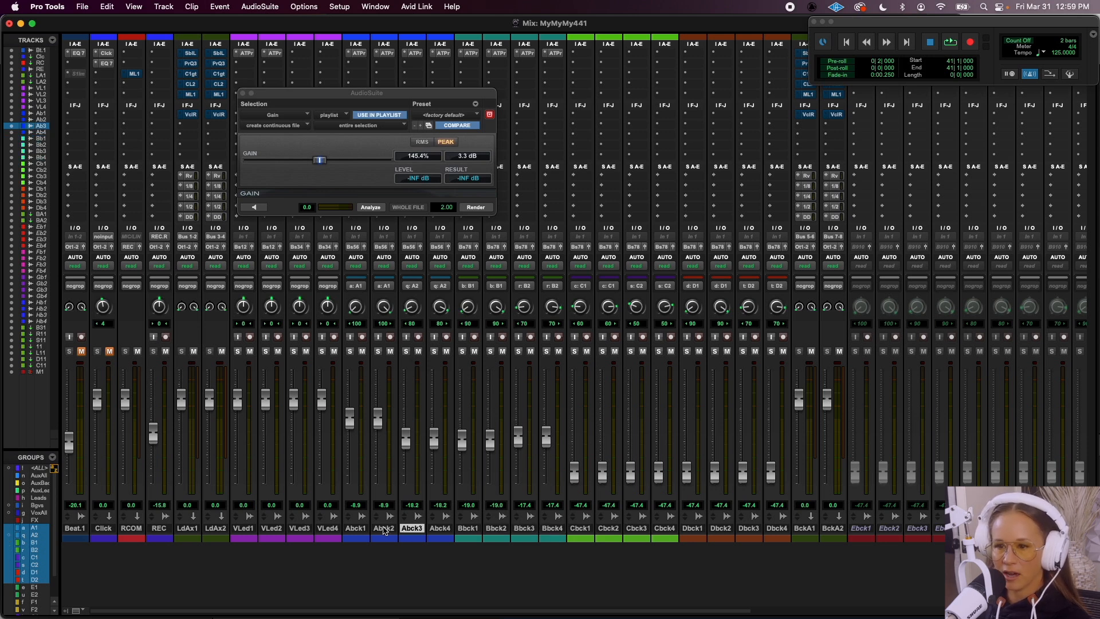
{"action": "left_click", "coordinate": [385, 530]}
{"action": "left_click", "coordinate": [409, 530]}
{"action": "left_click", "coordinate": [467, 529]}
{"action": "left_click", "coordinate": [552, 529]}
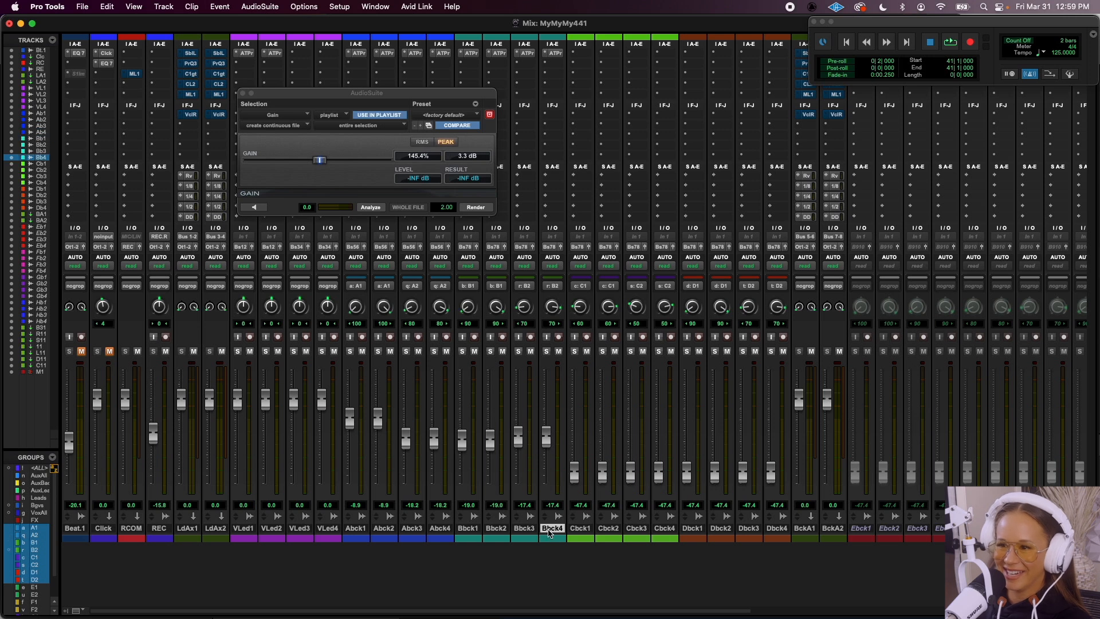
Move the Bback1 and Bback2 tracks together to sit between Aback2 and Aback3
{"action": "left_click", "coordinate": [468, 528]}
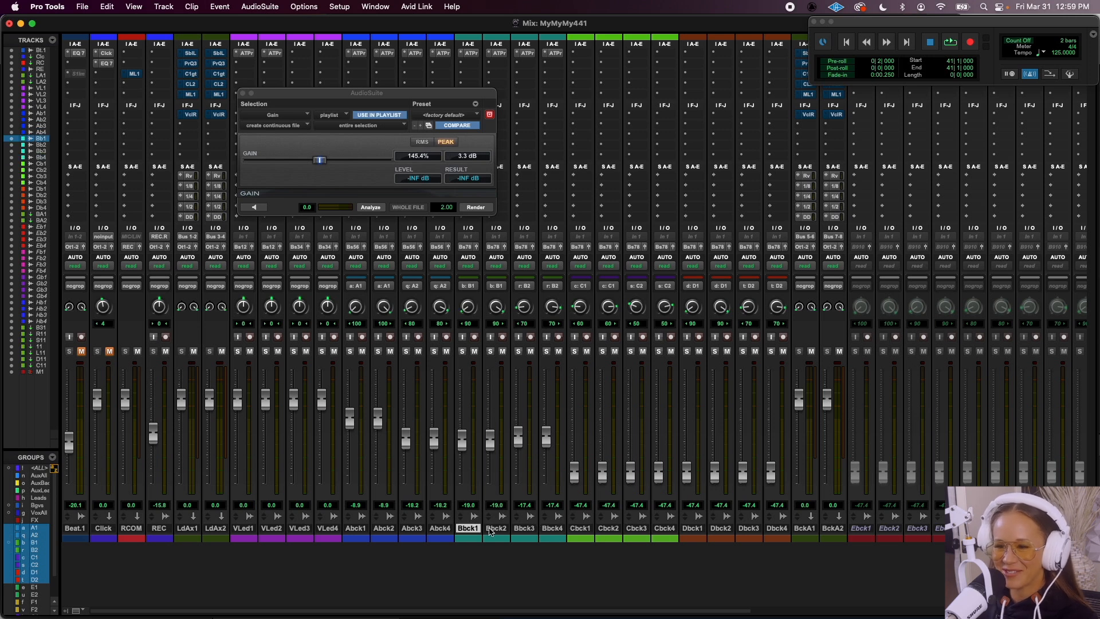
{"action": "left_click", "coordinate": [496, 528], "text": "shift"}
{"action": "left_click_drag", "start_coordinate": [497, 530], "coordinate": [406, 517]}
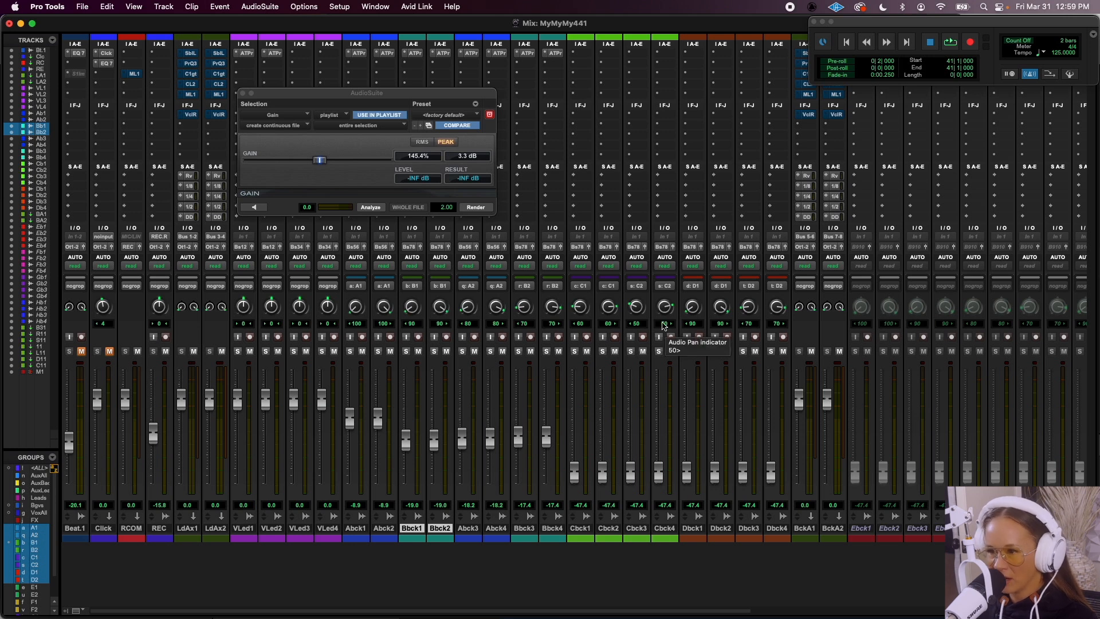
Narrow the panning of the grouped Dback1 and Dback2 tracks to about 41 left and 39 right
{"action": "left_click_drag", "start_coordinate": [693, 313], "coordinate": [688, 287]}
{"action": "left_click_drag", "start_coordinate": [688, 288], "coordinate": [688, 287]}
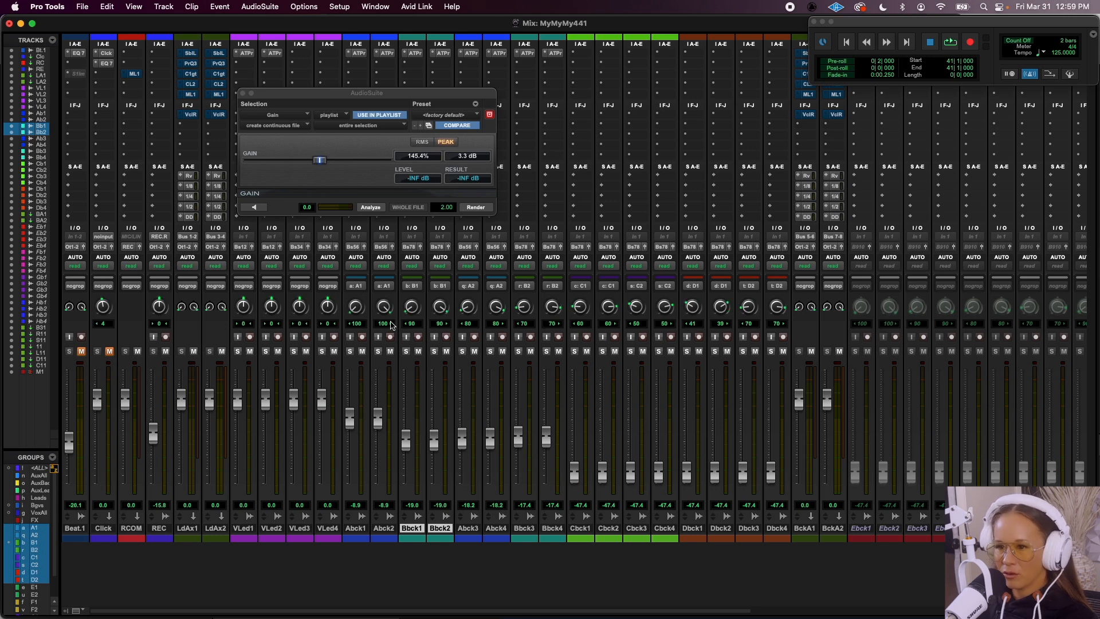
{"action": "left_click", "coordinate": [693, 527]}
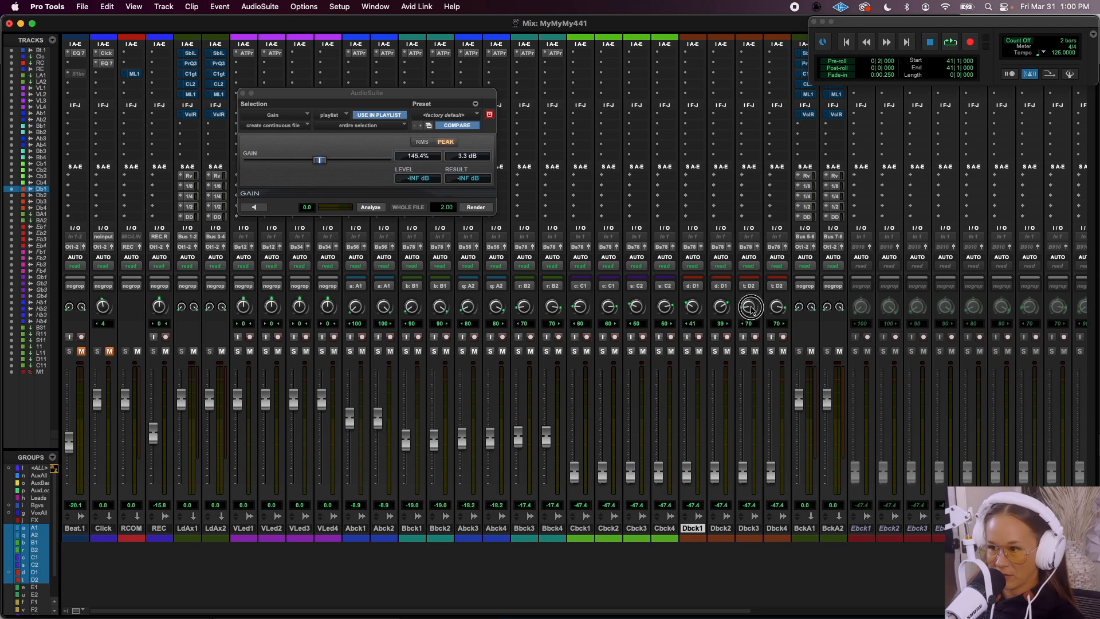
Compare the panning of the Dback3 and Dback4 pair with the Bback3 and Bback4 pair by selecting their tracks
{"action": "left_click_drag", "start_coordinate": [748, 528], "coordinate": [768, 528]}
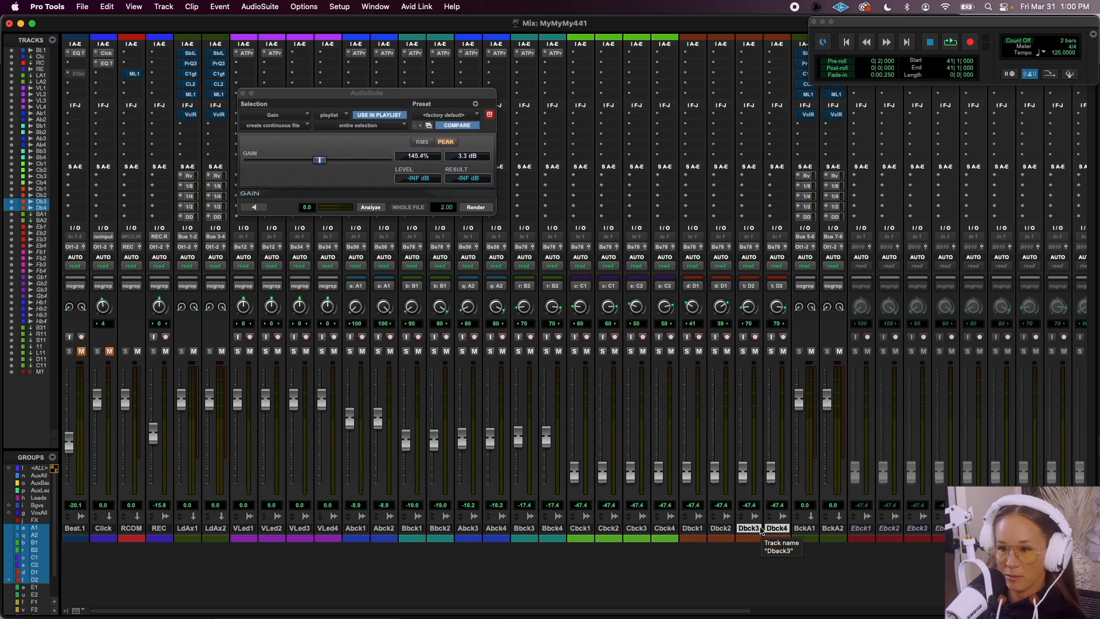
{"action": "left_click", "coordinate": [525, 528]}
{"action": "left_click", "coordinate": [552, 528]}
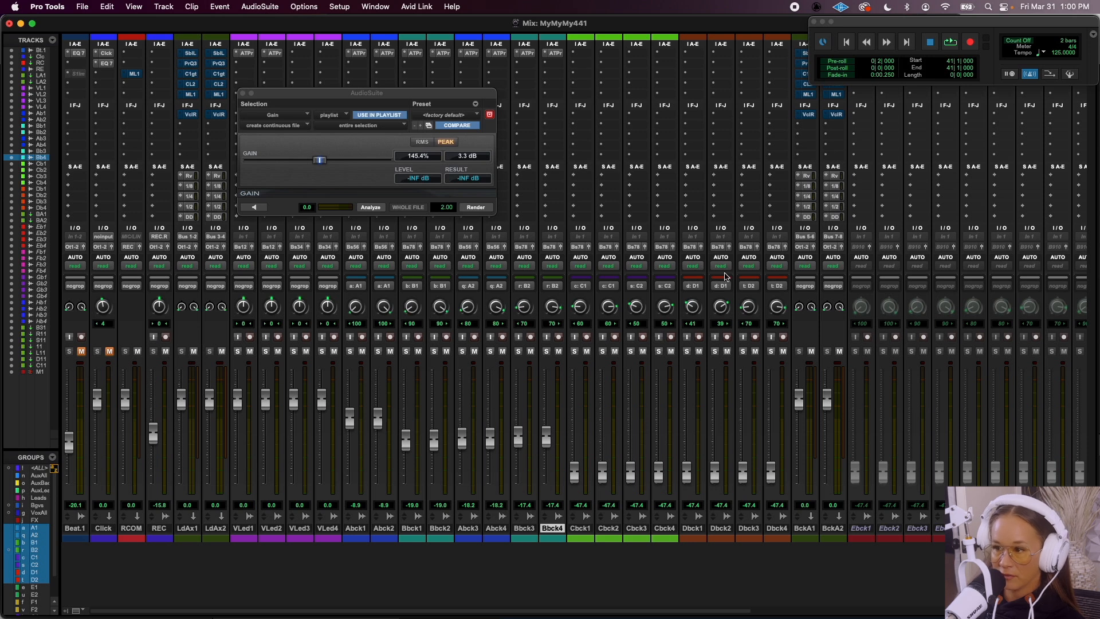
{"action": "left_click", "coordinate": [777, 528]}
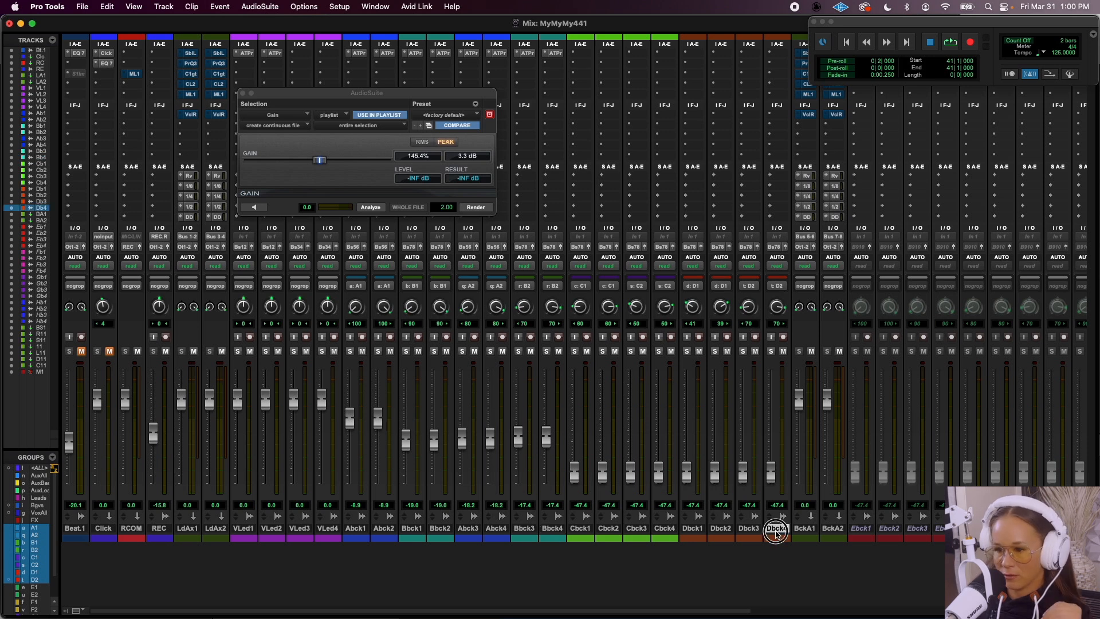
{"action": "left_click", "coordinate": [552, 528]}
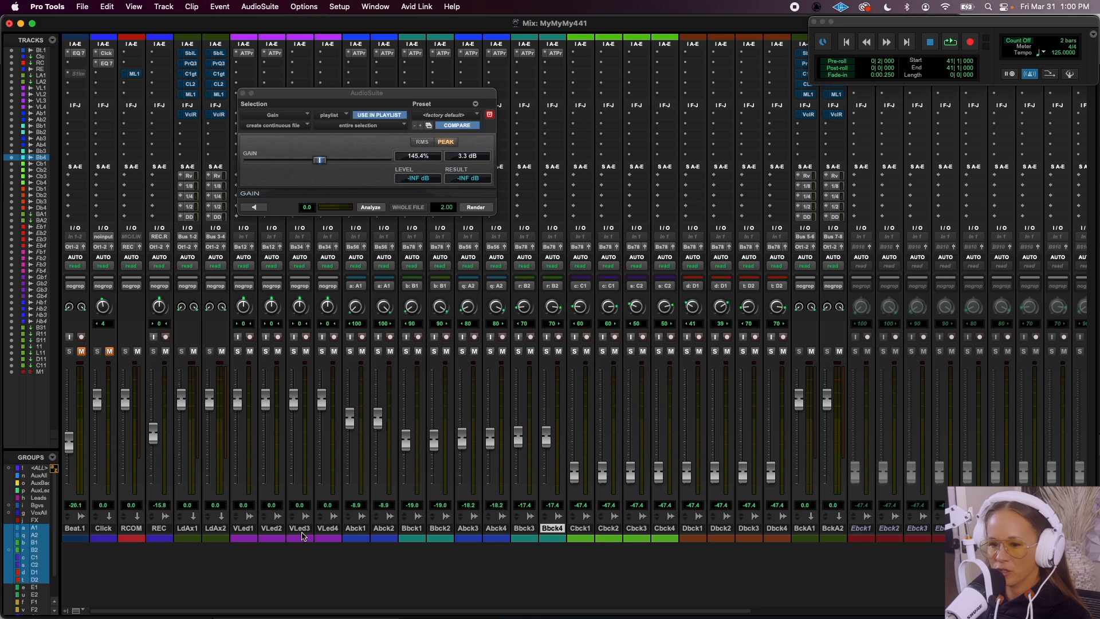
Select VLead4 and VLead1 in turn, and pan VLead3 slightly off centre to 8
{"action": "left_click", "coordinate": [324, 530]}
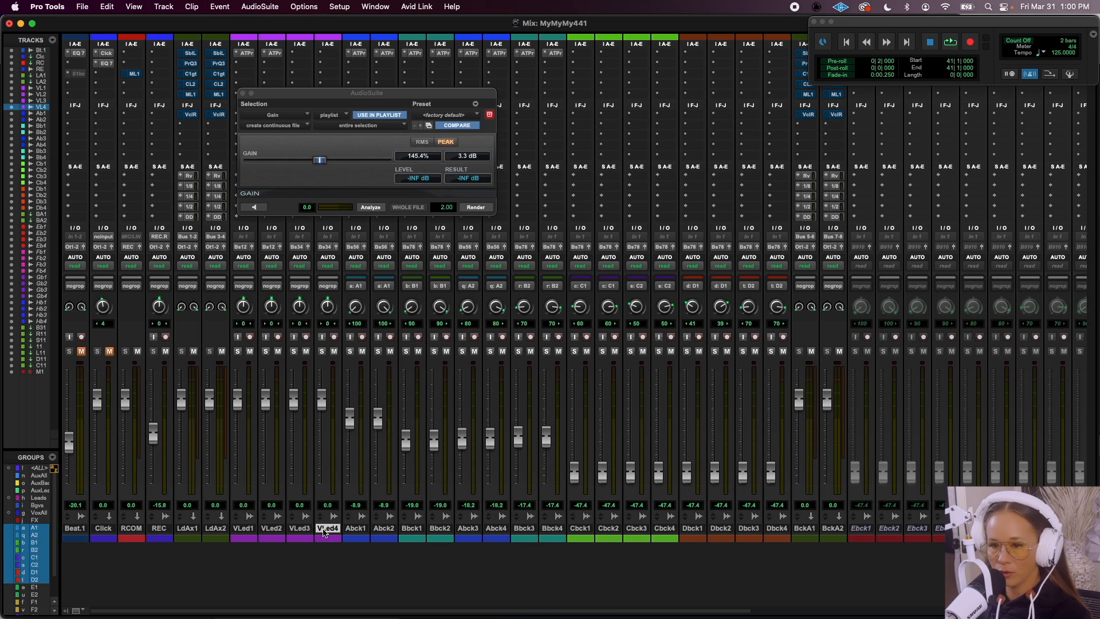
{"action": "left_click", "coordinate": [246, 528]}
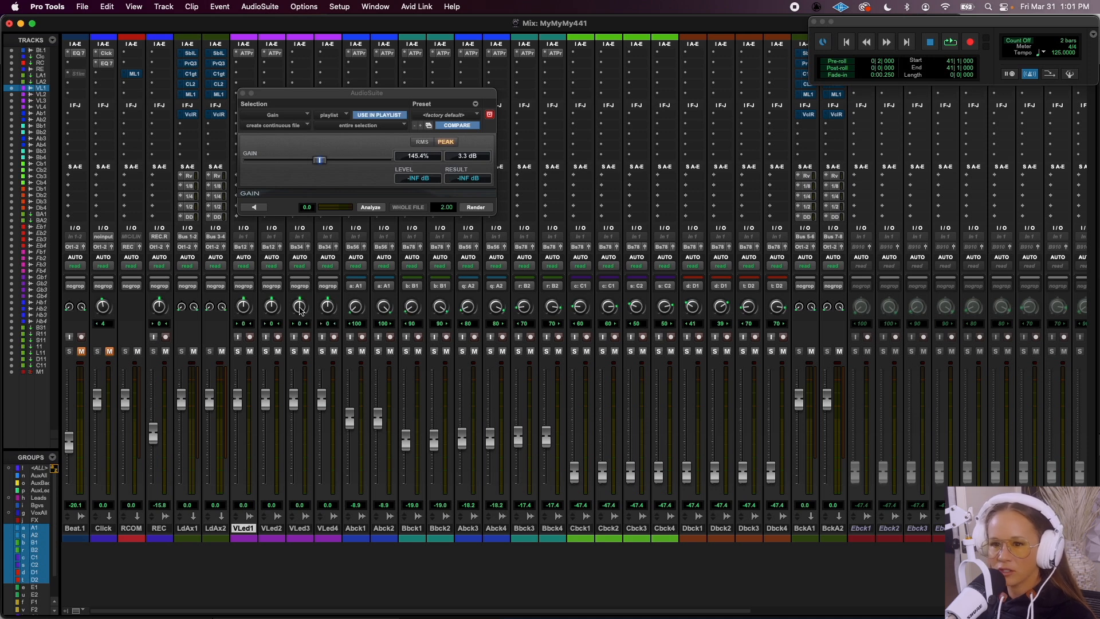
{"action": "left_click_drag", "start_coordinate": [300, 307], "coordinate": [300, 304]}
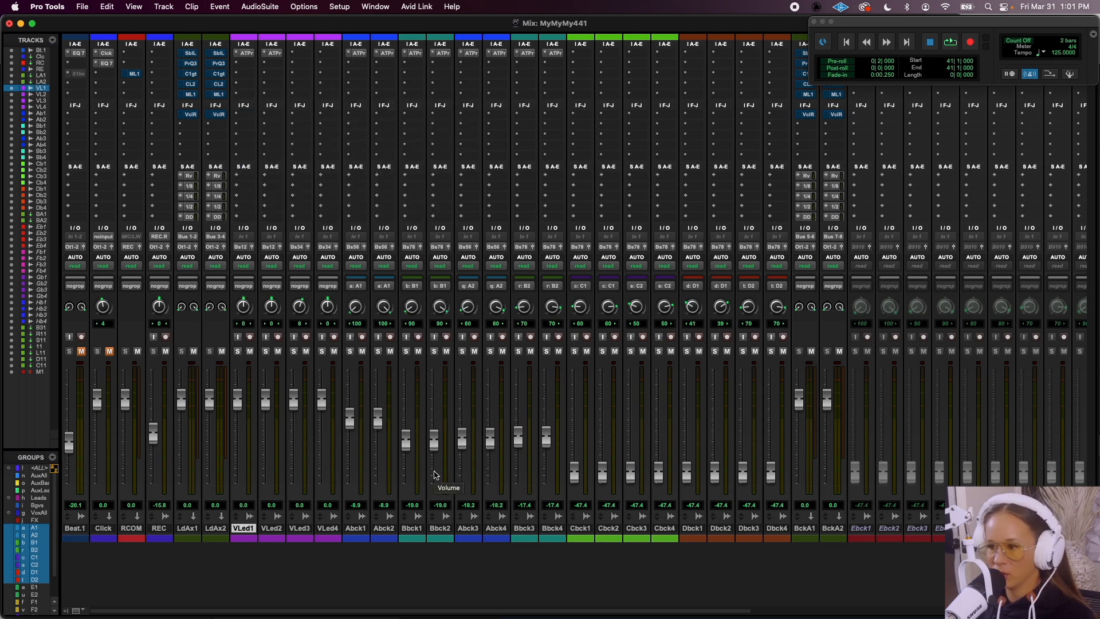
Insert the stereo AIR Stereo Width plug-in in slot H of LeadAux1 and switch to the Edit window
{"action": "left_click", "coordinate": [191, 135]}
{"action": "mouse_move", "coordinate": [243, 136]}
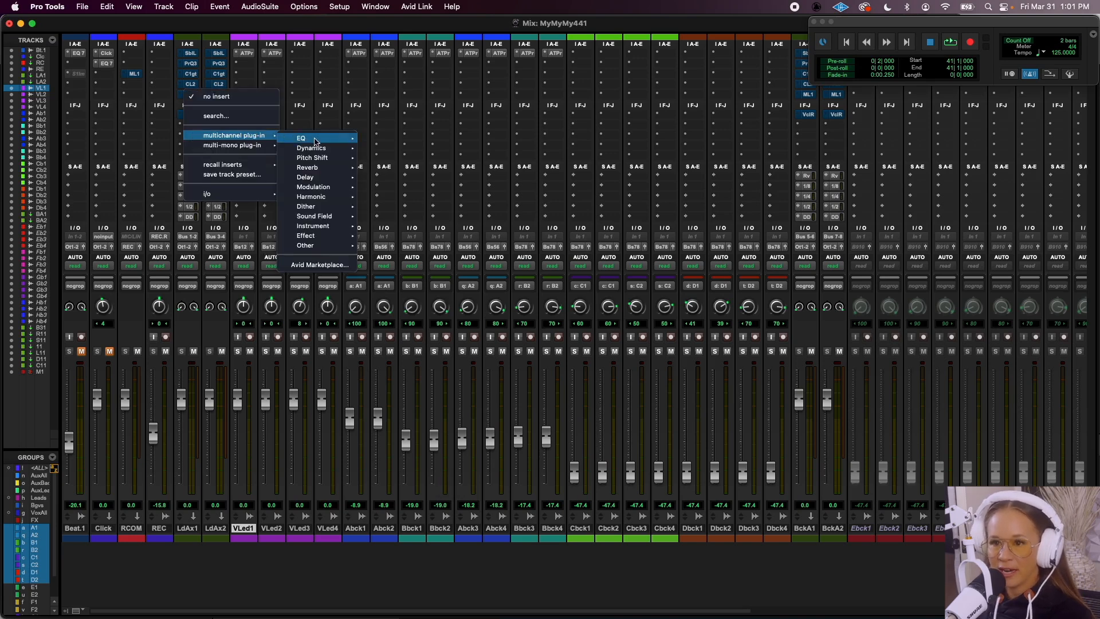
{"action": "mouse_move", "coordinate": [317, 157]}
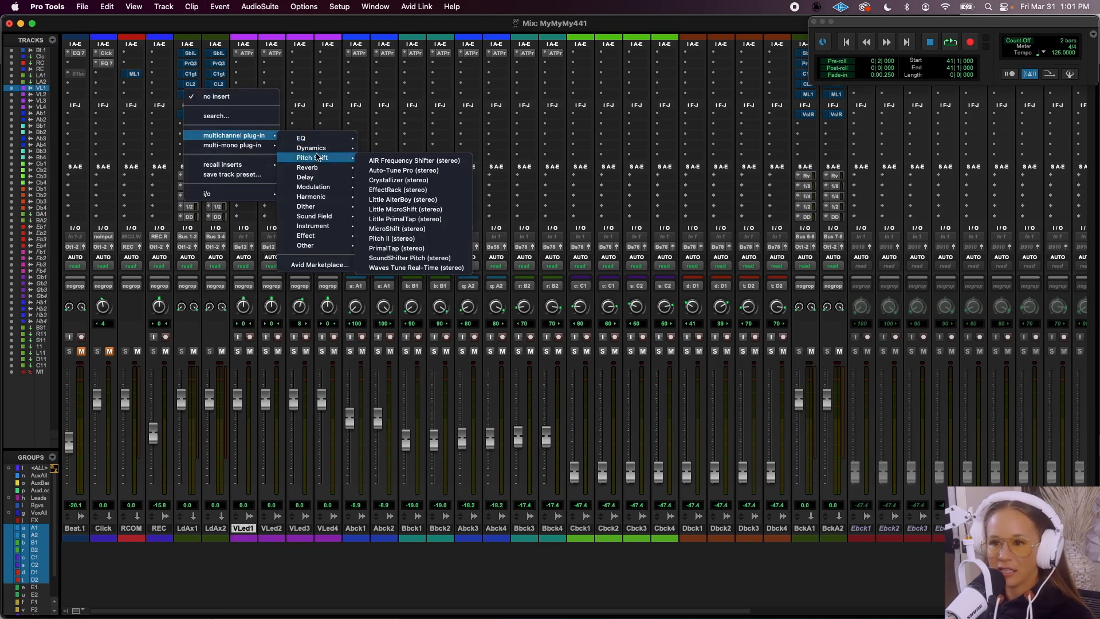
{"action": "mouse_move", "coordinate": [320, 239]}
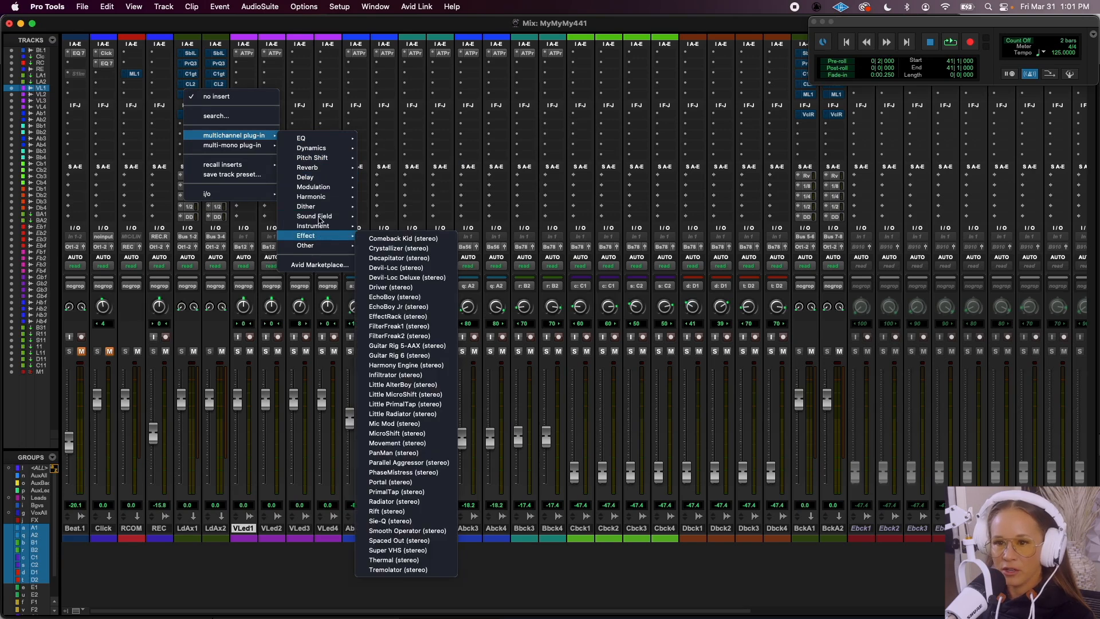
{"action": "mouse_move", "coordinate": [319, 218]}
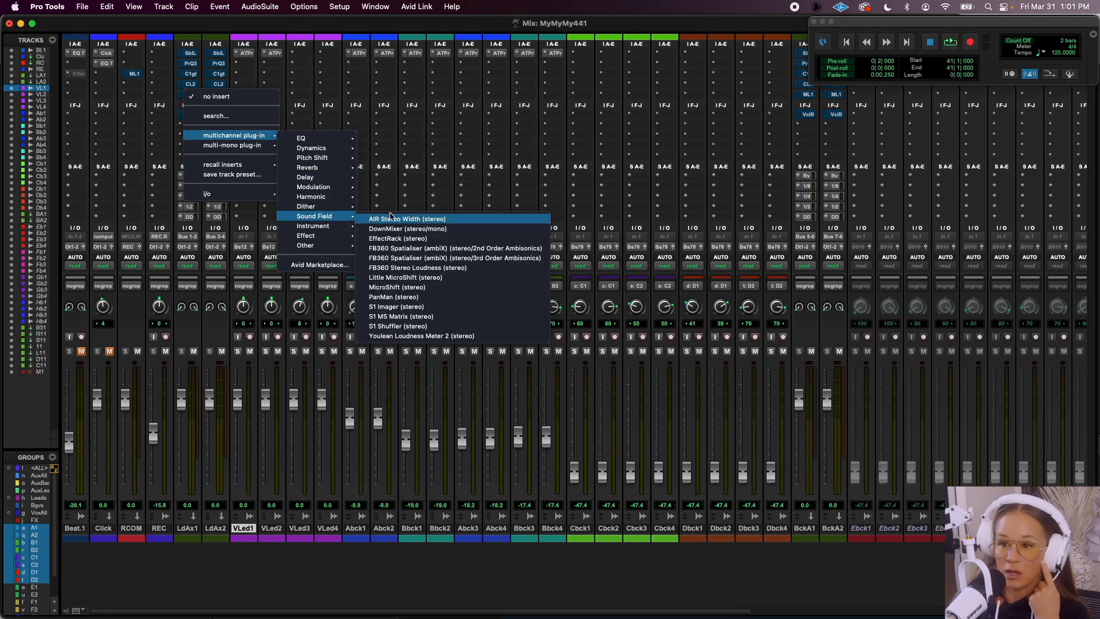
{"action": "left_click", "coordinate": [456, 220]}
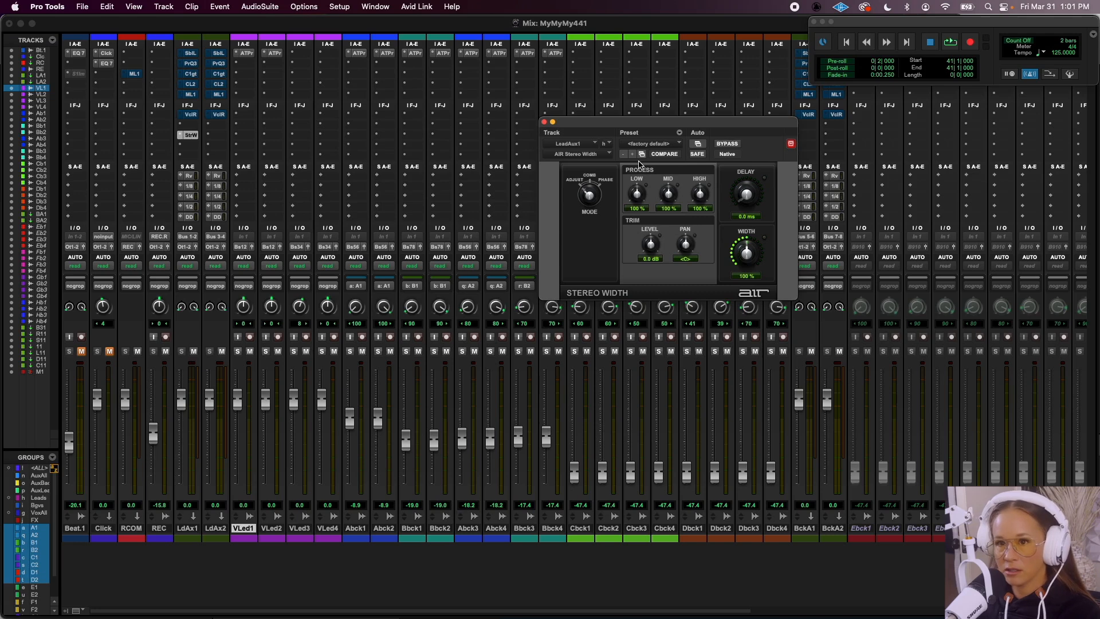
{"action": "key", "text": "super+equal"}
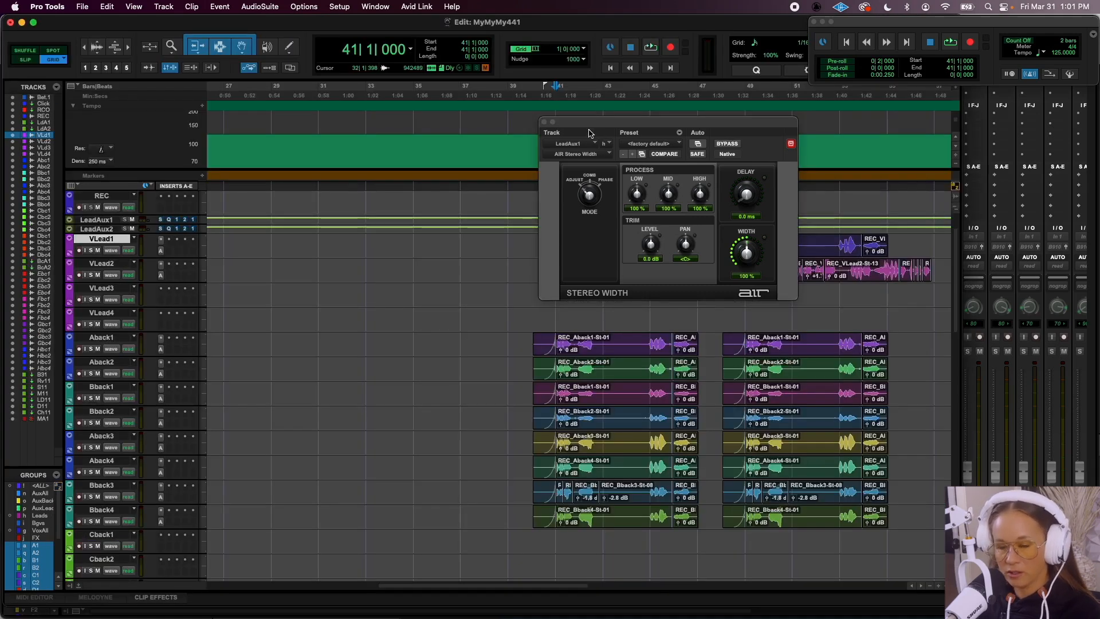
Compare the LeadAux1 and VLead1 channels in the Mix window by selecting them in turn, ending on LeadAux1
{"action": "key", "text": "super+equal"}
{"action": "left_click", "coordinate": [194, 528]}
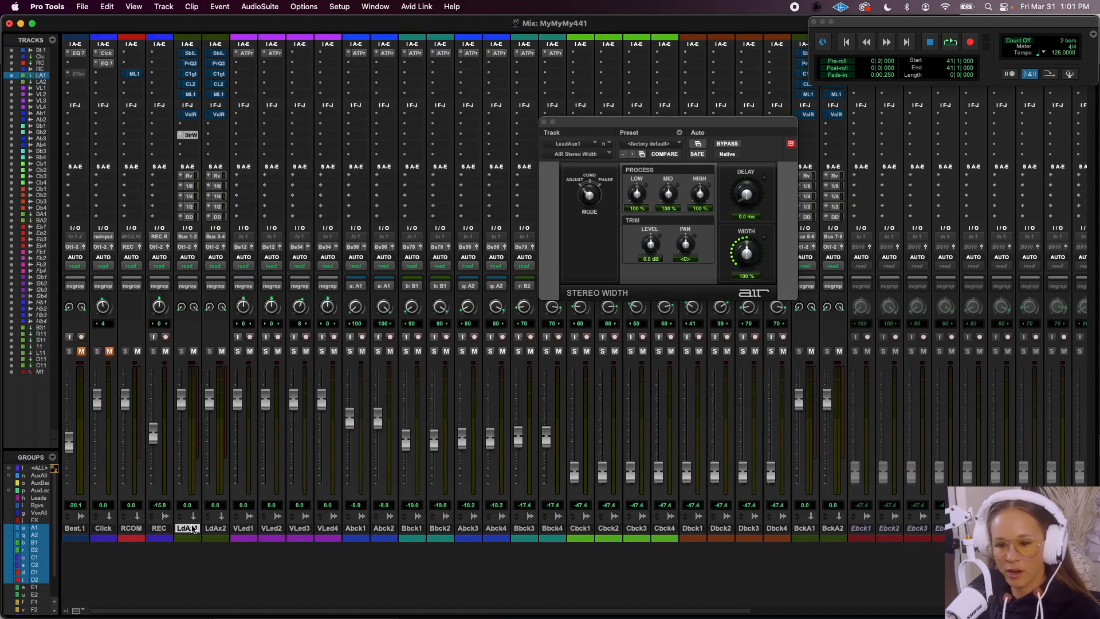
{"action": "left_click", "coordinate": [247, 528]}
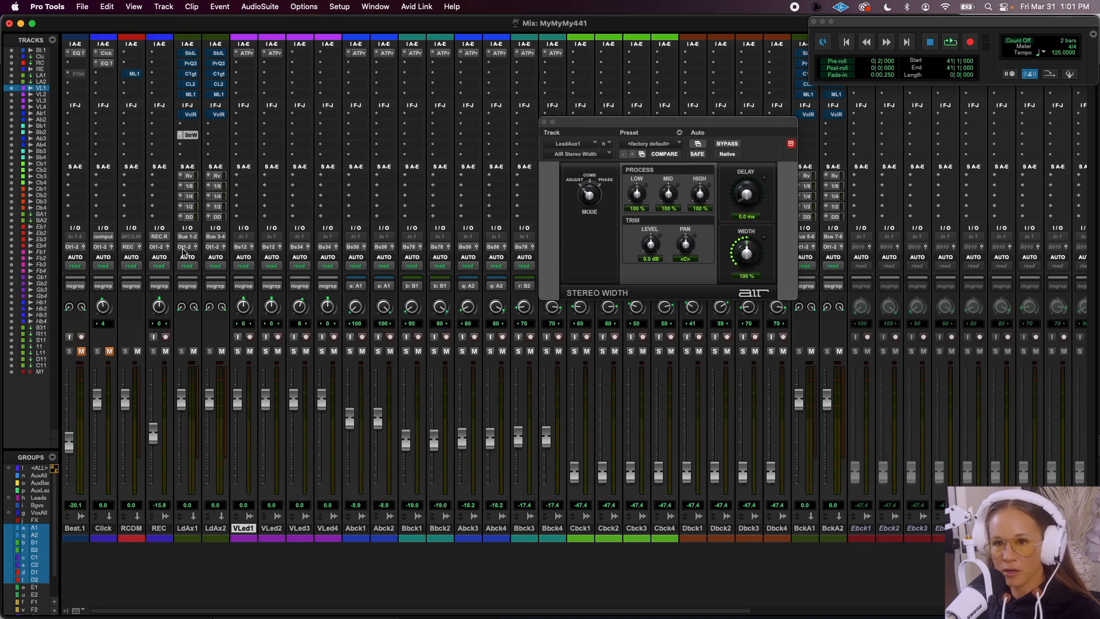
{"action": "left_click", "coordinate": [190, 527]}
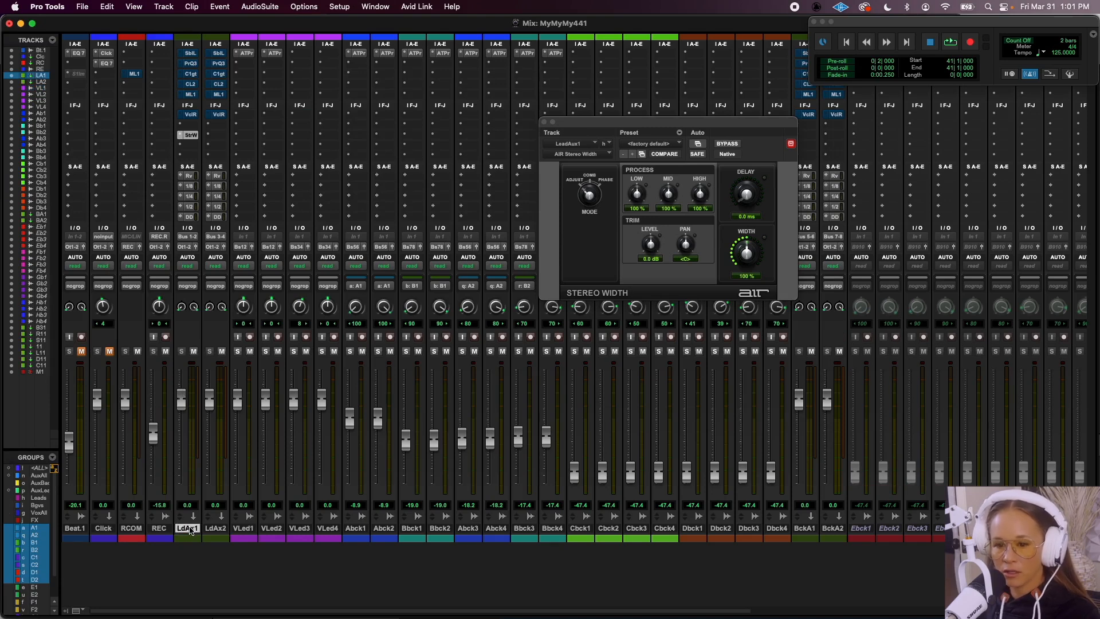
{"action": "left_click", "coordinate": [241, 530]}
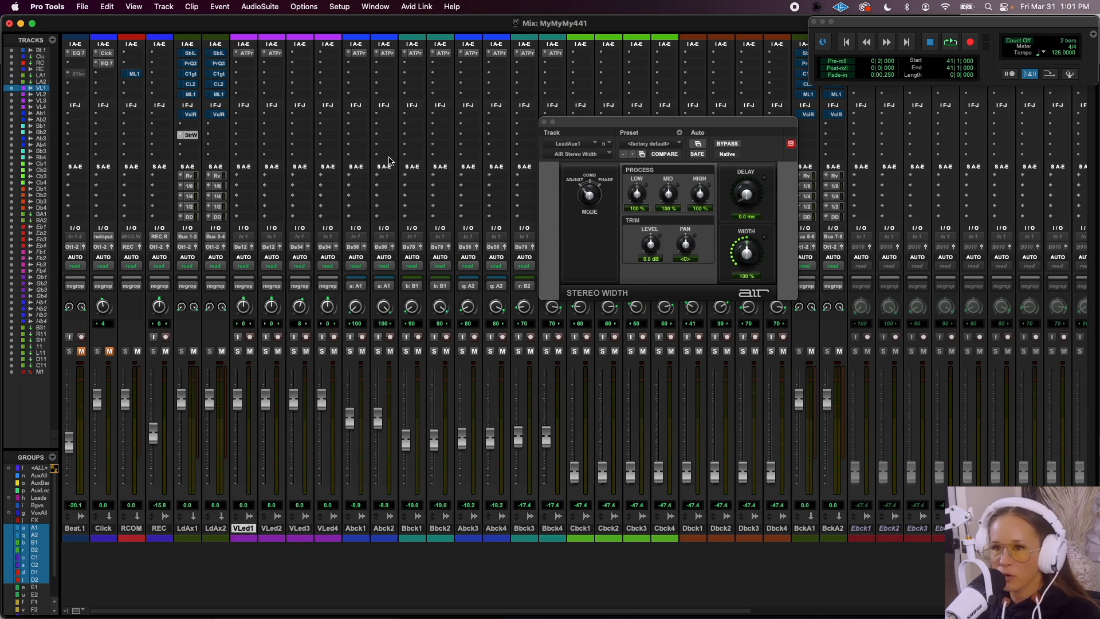
{"action": "left_click", "coordinate": [191, 530]}
{"action": "left_click", "coordinate": [213, 530]}
{"action": "left_click", "coordinate": [189, 529]}
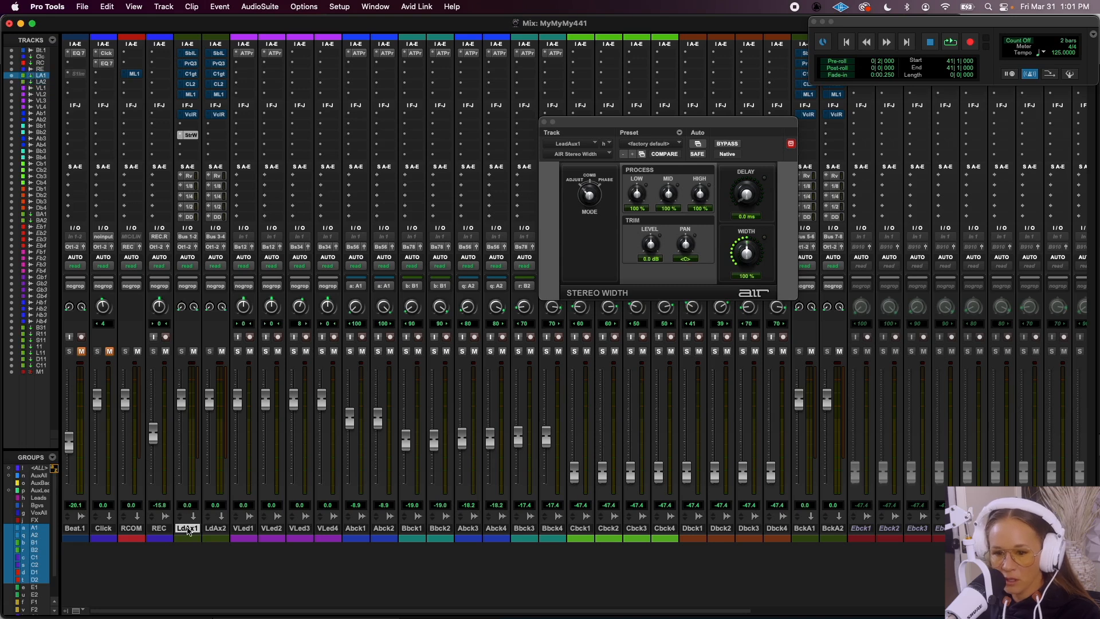
{"action": "left_click", "coordinate": [250, 531]}
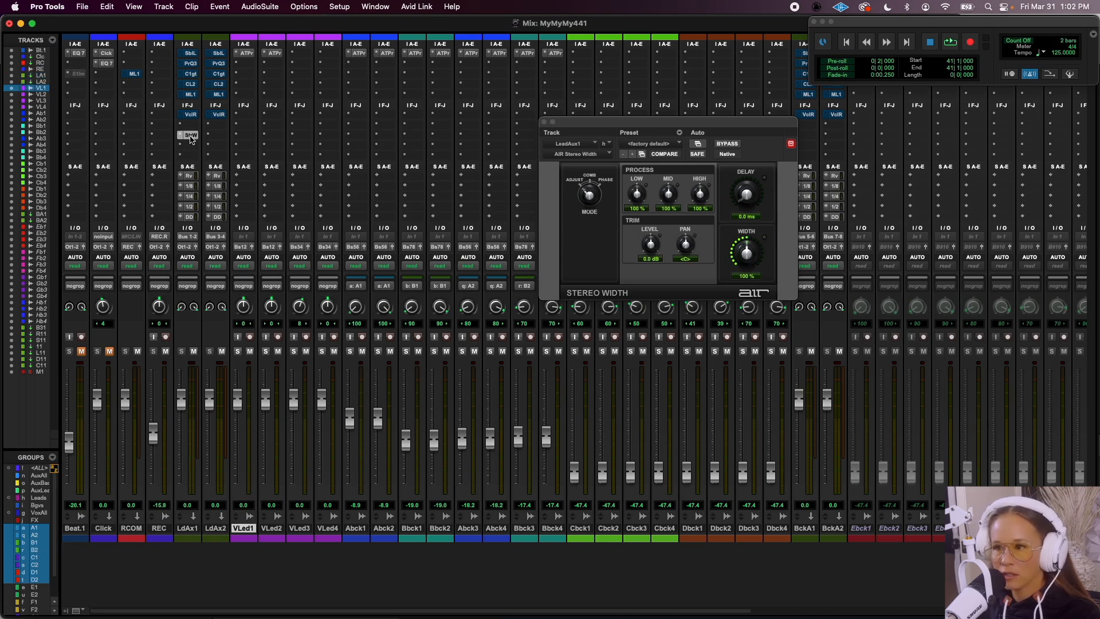
{"action": "left_click", "coordinate": [192, 528]}
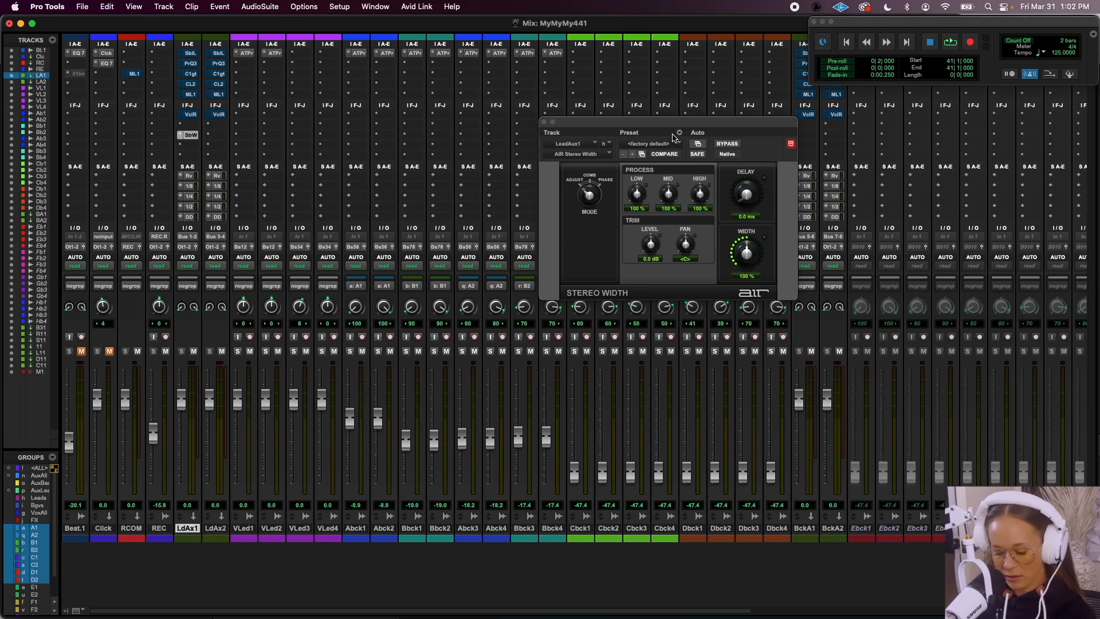
Move the Stereo Width plug-in window clear of the lead clips and solo VLead1 in the Edit window, then return to the Mix window
{"action": "key", "text": "super+equal"}
{"action": "left_click_drag", "start_coordinate": [640, 128], "coordinate": [377, 281]}
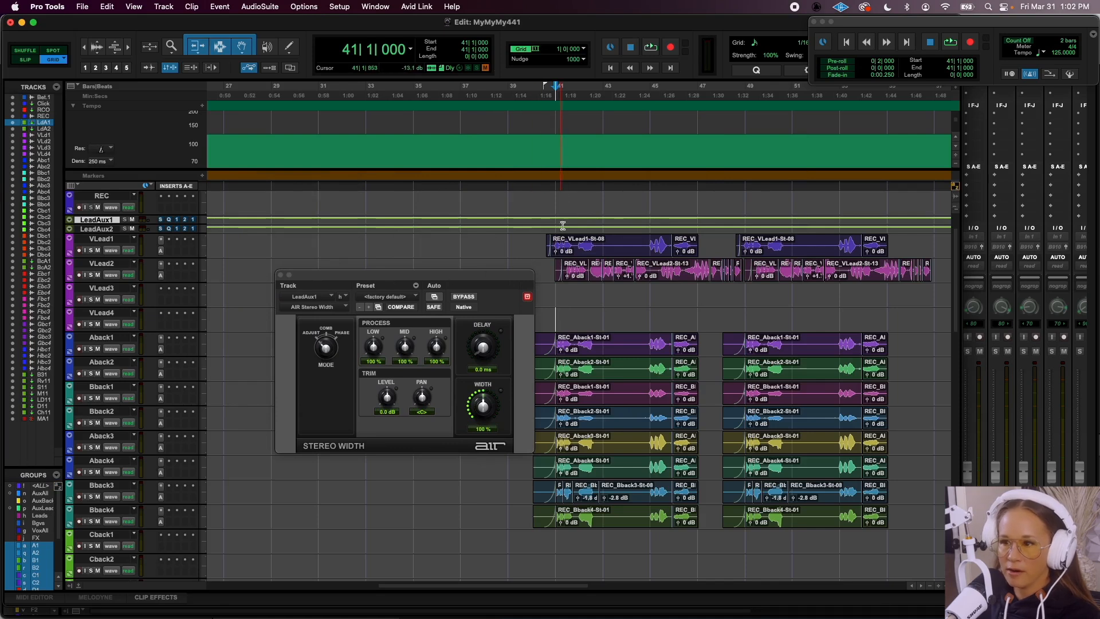
{"action": "left_click", "coordinate": [91, 251]}
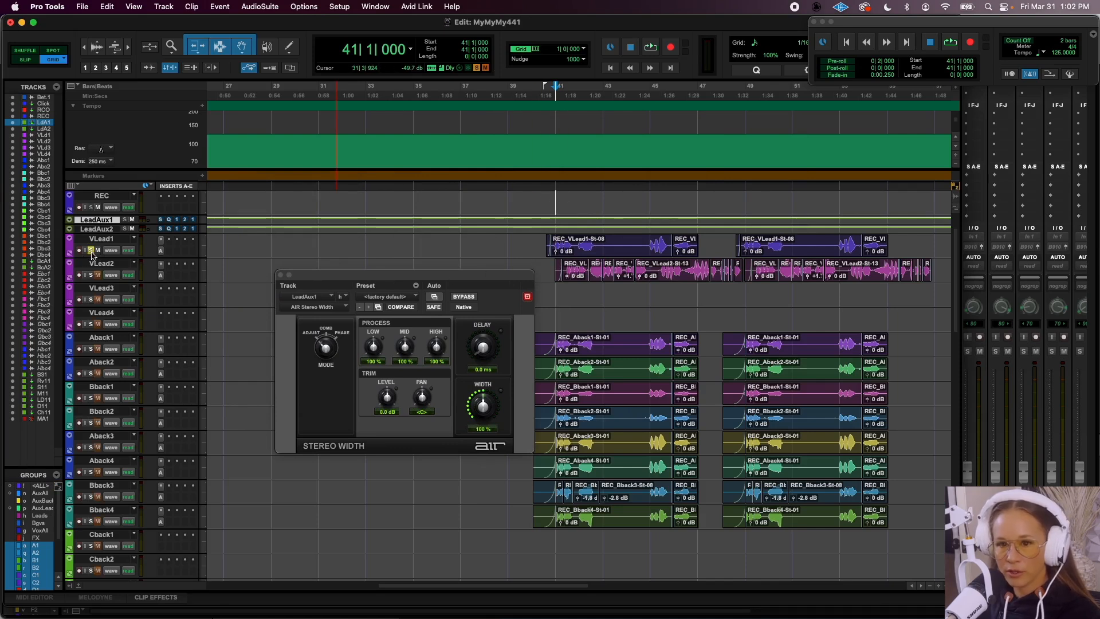
{"action": "key", "text": "super+equal"}
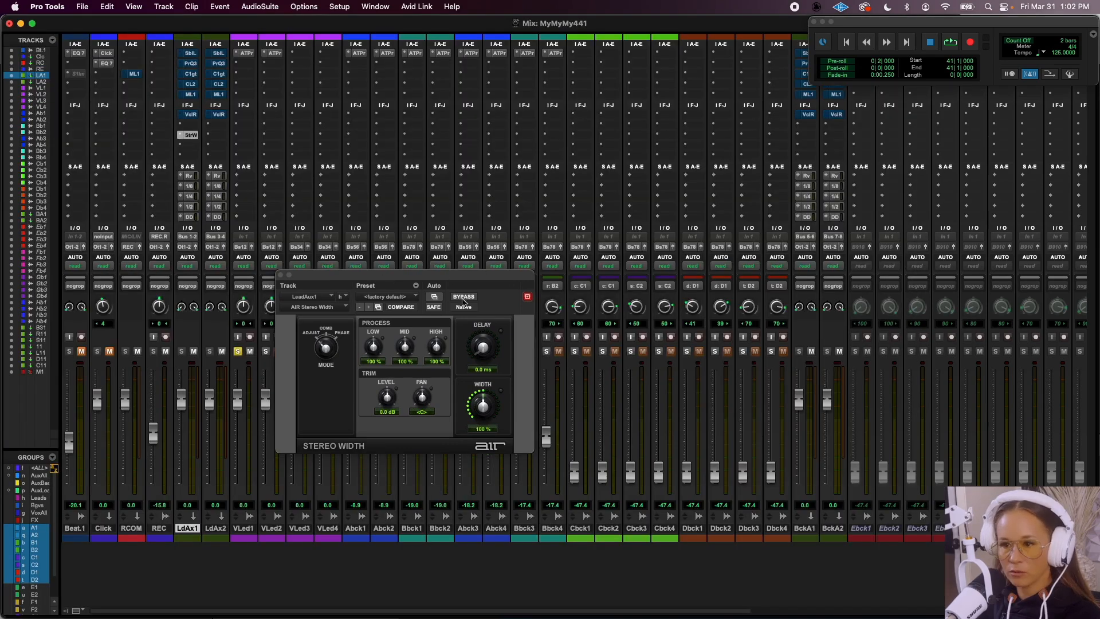
Audition the 06 Wider preset of Stereo Width on LeadAux1 during playback, comparing it with the plug-in bypassed
{"action": "left_click", "coordinate": [462, 297]}
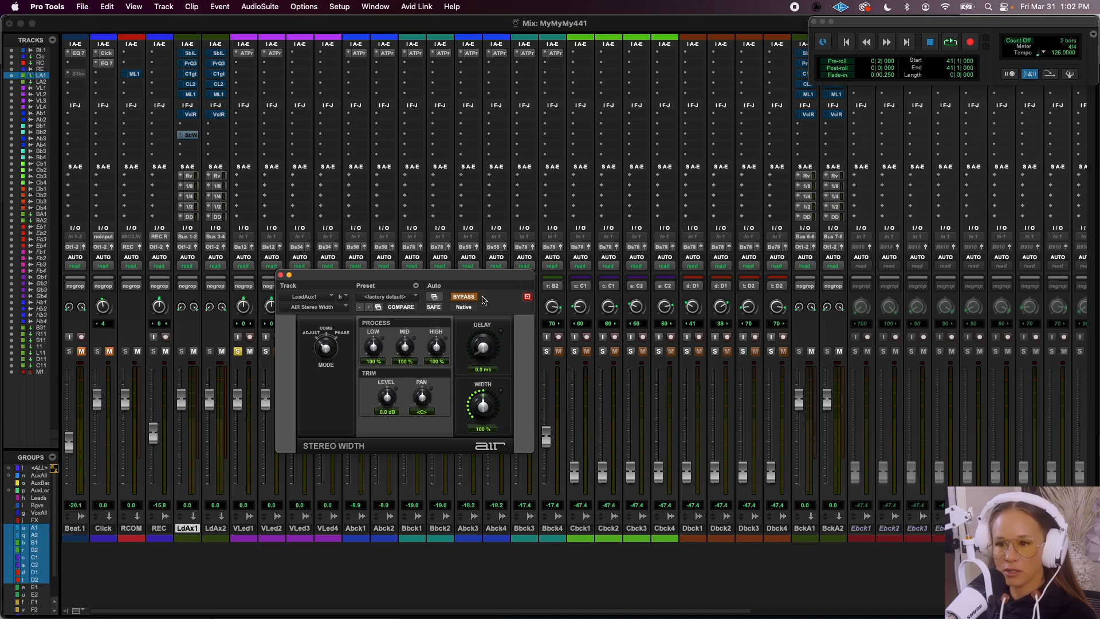
{"action": "key", "text": "space"}
{"action": "left_click", "coordinate": [416, 297]}
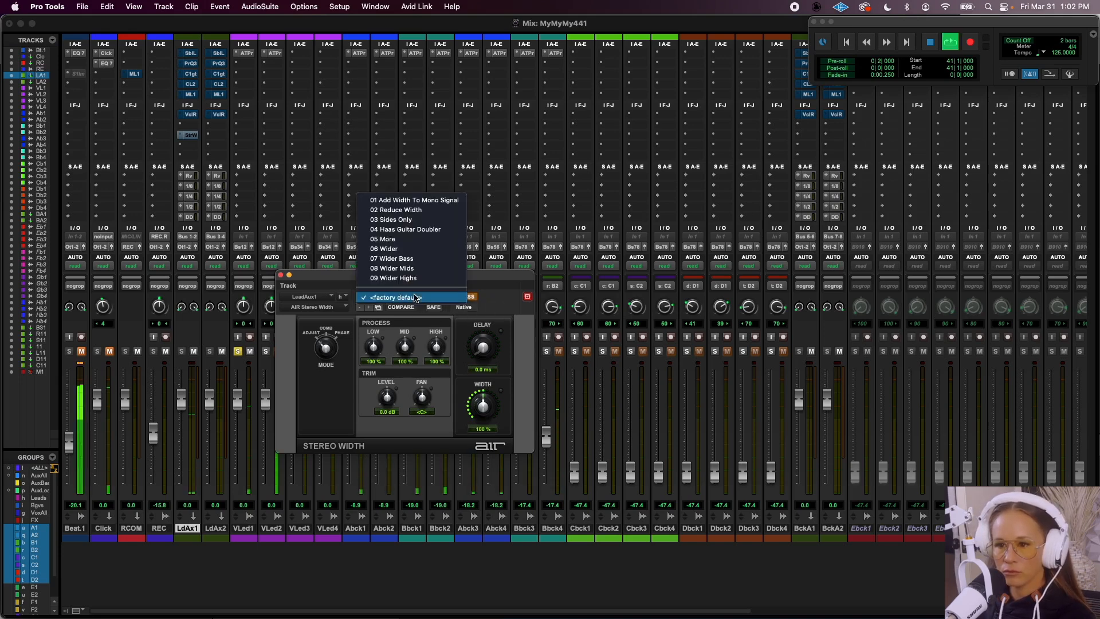
{"action": "left_click", "coordinate": [389, 248]}
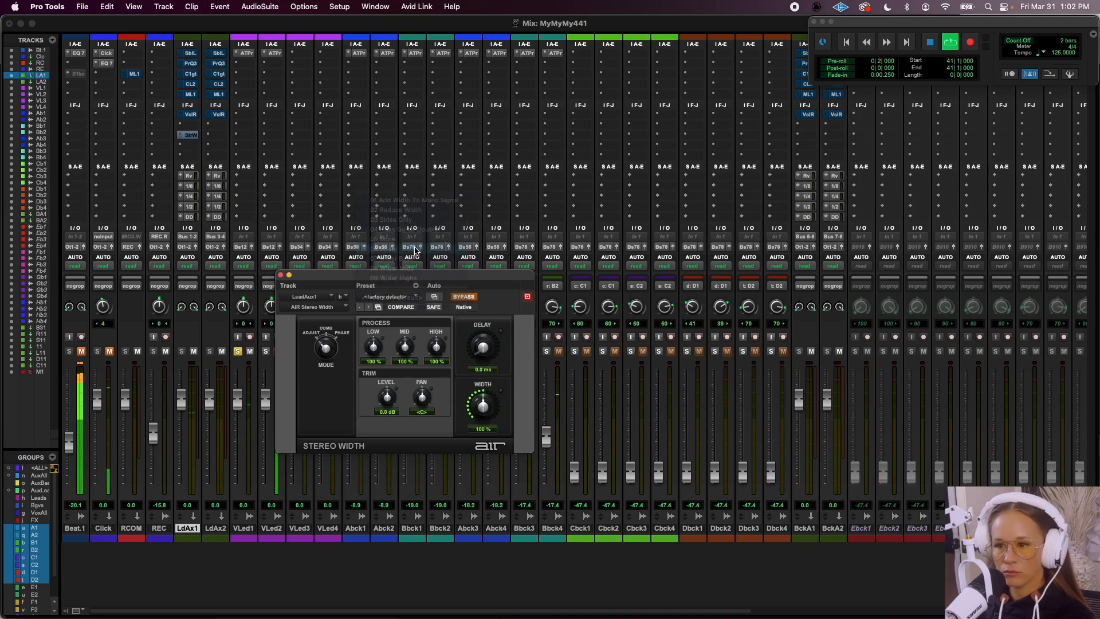
{"action": "left_click", "coordinate": [468, 299]}
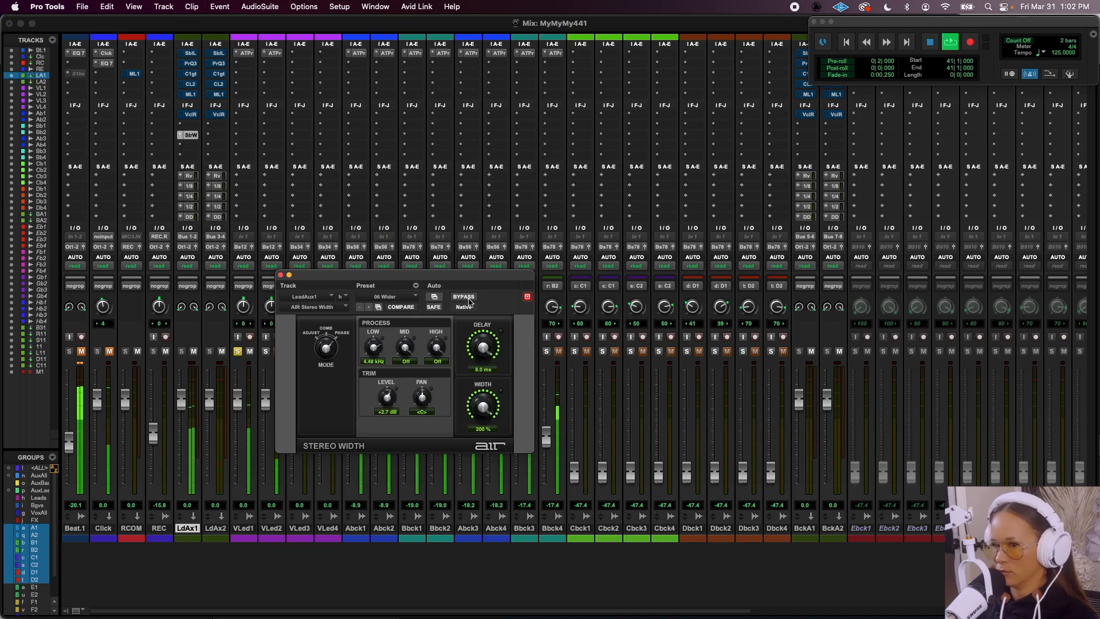
{"action": "key", "text": "space"}
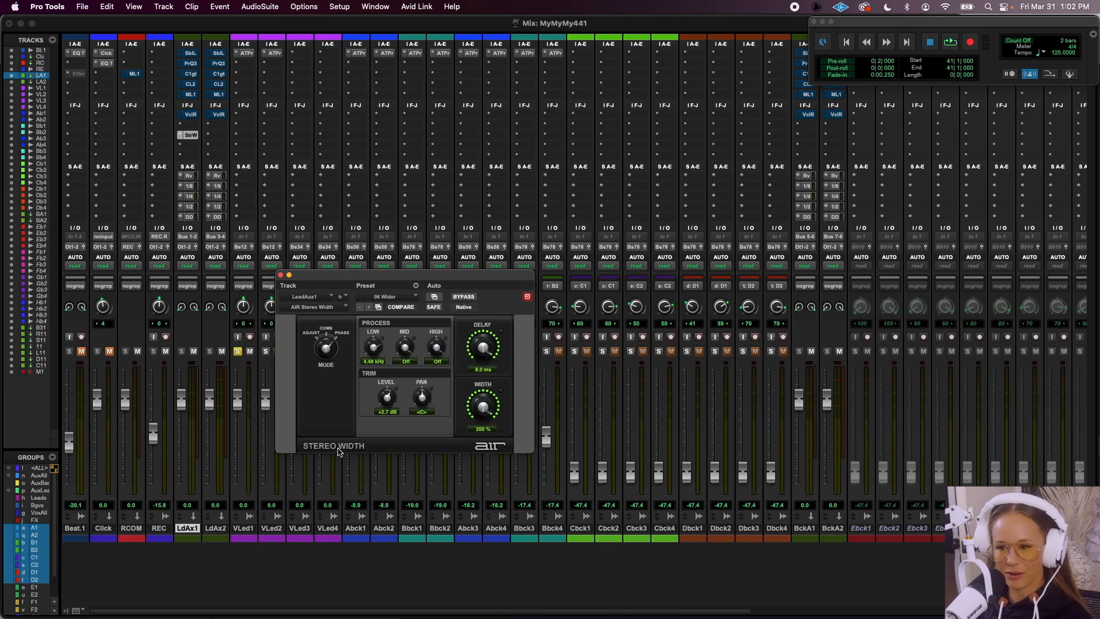
Audition the 05 More preset against 06 Wider in Stereo Width while the session plays
{"action": "left_click", "coordinate": [411, 296]}
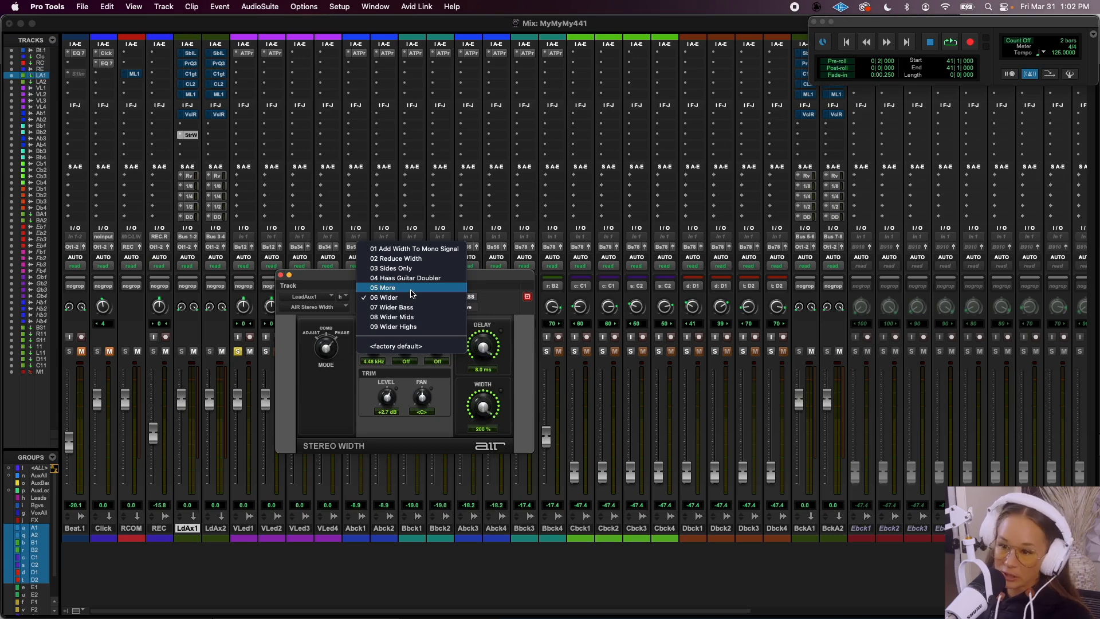
{"action": "left_click", "coordinate": [411, 291]}
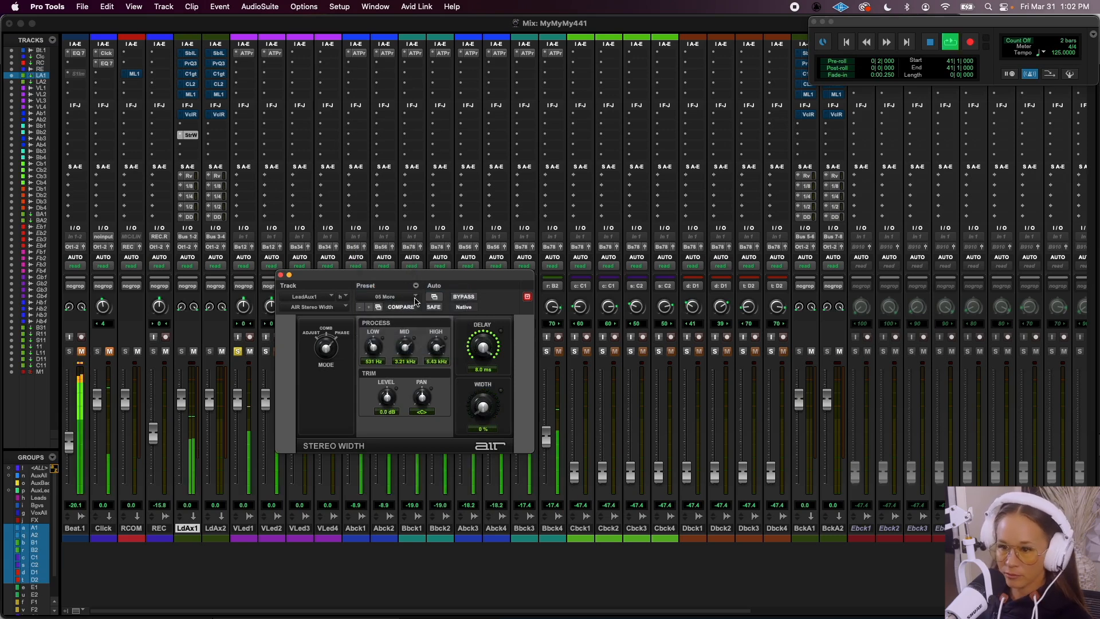
{"action": "left_click", "coordinate": [415, 300]}
{"action": "left_click", "coordinate": [415, 307]}
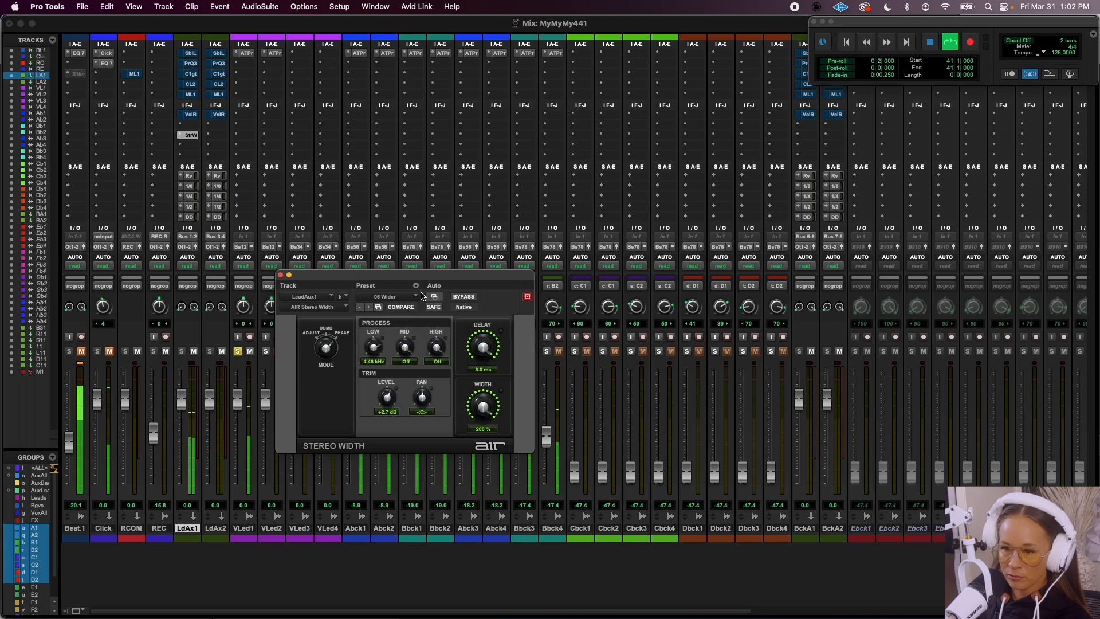
{"action": "left_click", "coordinate": [415, 299]}
{"action": "left_click", "coordinate": [415, 298]}
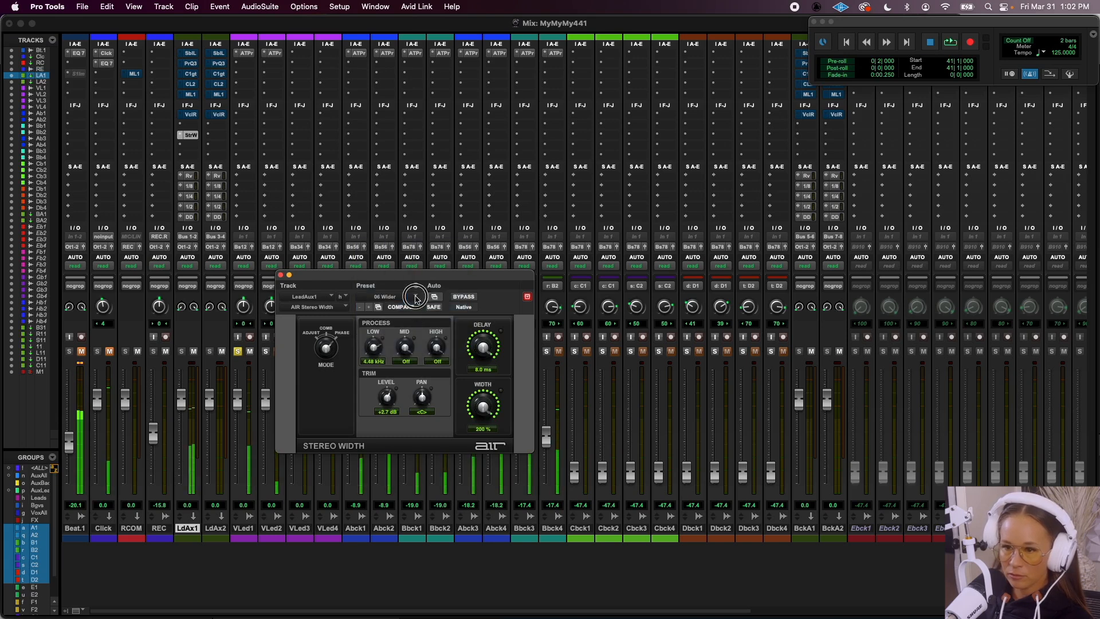
Load the 07 Wider Bass preset in Stereo Width, listen to it and stop playback
{"action": "left_click", "coordinate": [414, 298]}
{"action": "left_click", "coordinate": [415, 309]}
{"action": "key", "text": "space"}
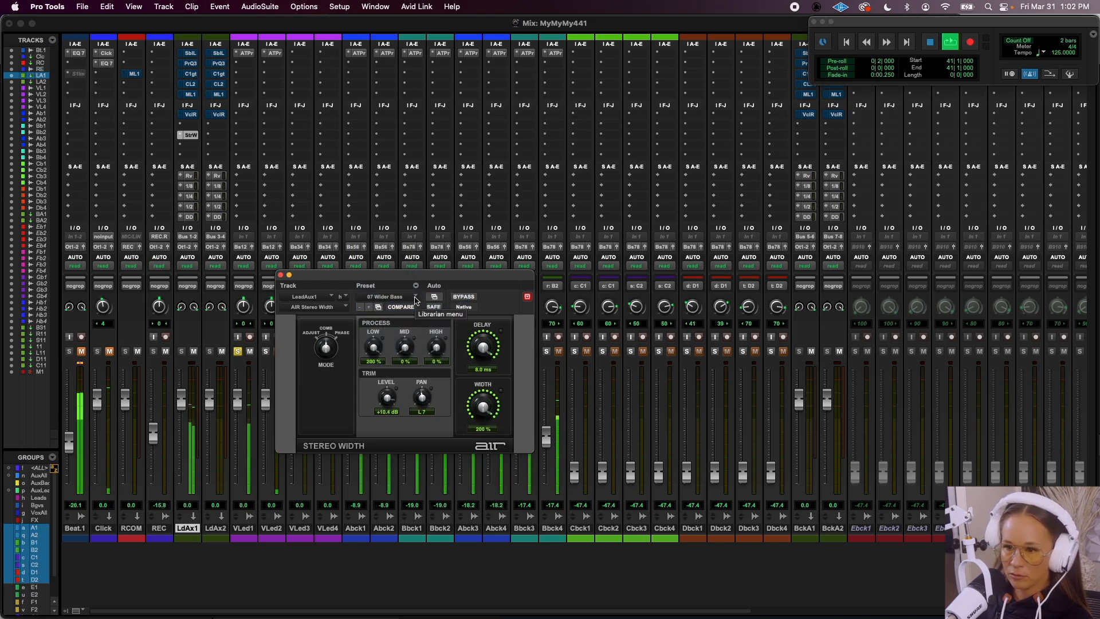
{"action": "key", "text": "space"}
{"action": "left_click", "coordinate": [389, 298]}
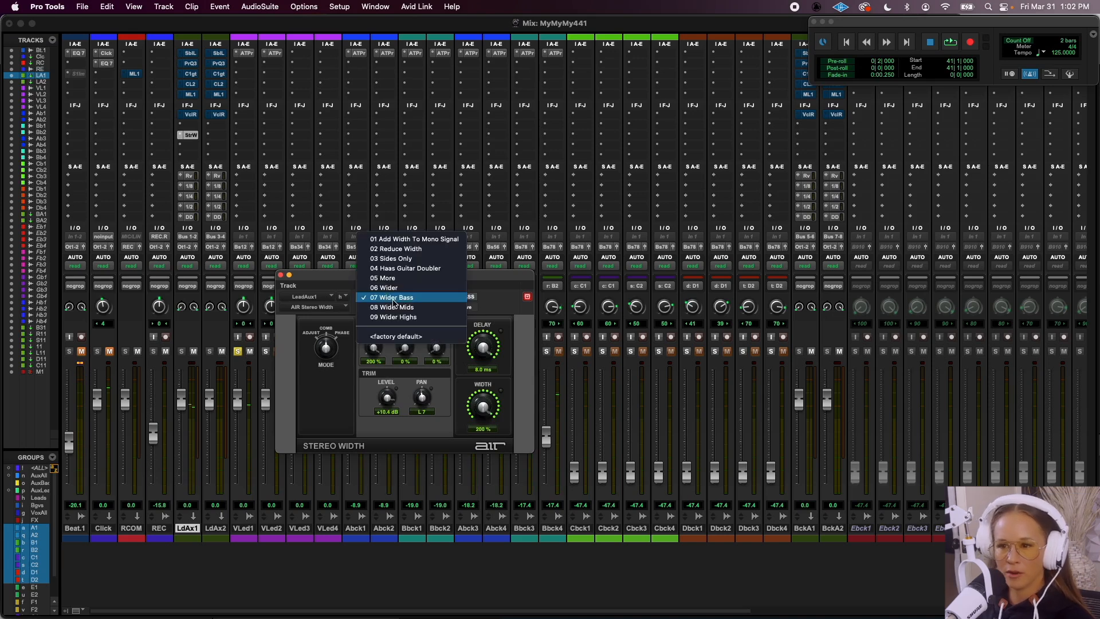
{"action": "left_click", "coordinate": [495, 295]}
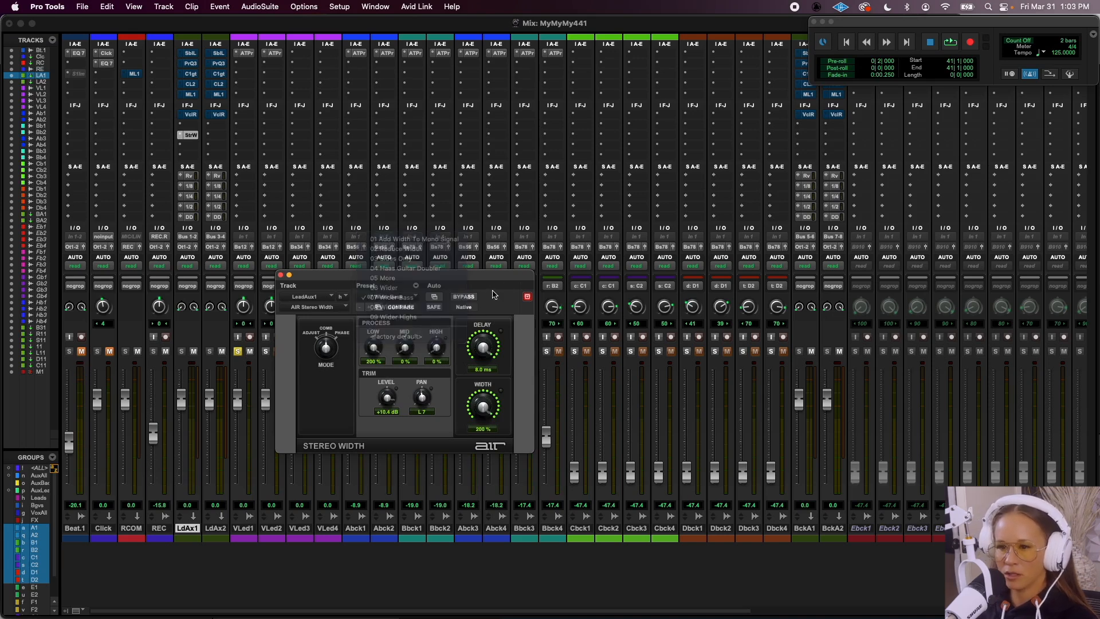
Audition the 08 Wider Mids and 09 Wider Highs presets of Stereo Width, playing the session for each
{"action": "left_click", "coordinate": [411, 298]}
{"action": "left_click", "coordinate": [412, 307]}
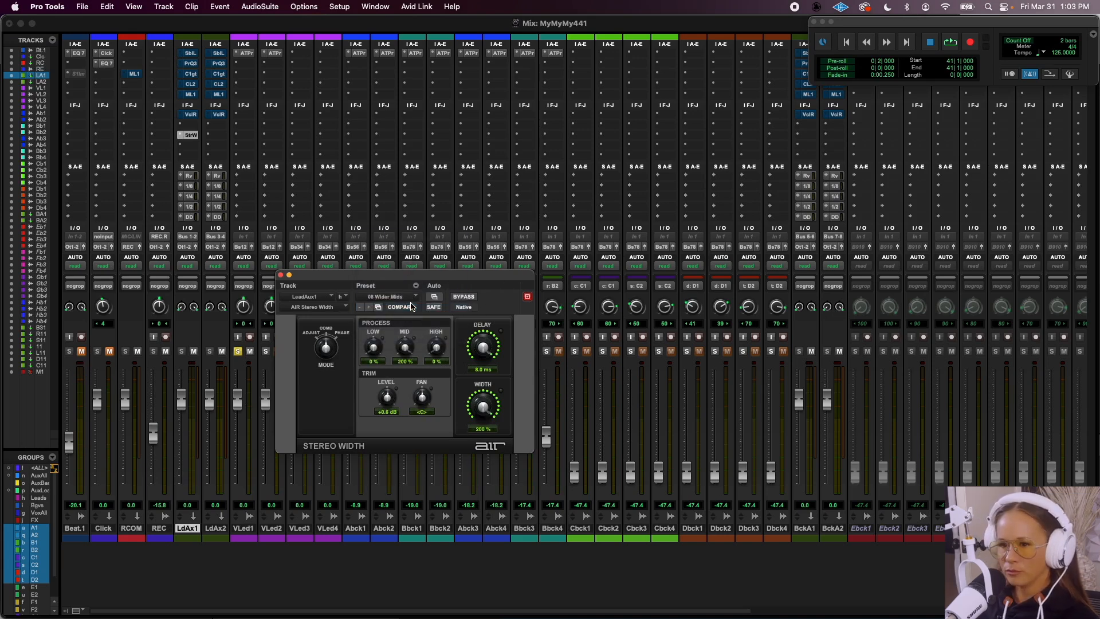
{"action": "key", "text": "space"}
{"action": "left_click", "coordinate": [413, 297]}
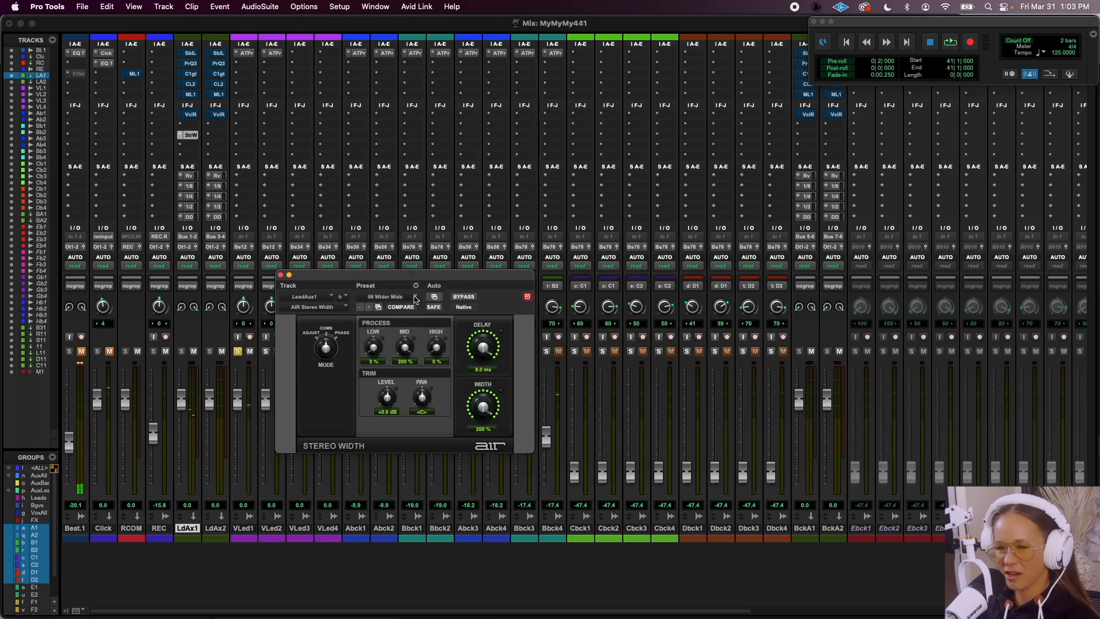
{"action": "left_click", "coordinate": [414, 298]}
{"action": "left_click", "coordinate": [415, 307]}
{"action": "key", "text": "space"}
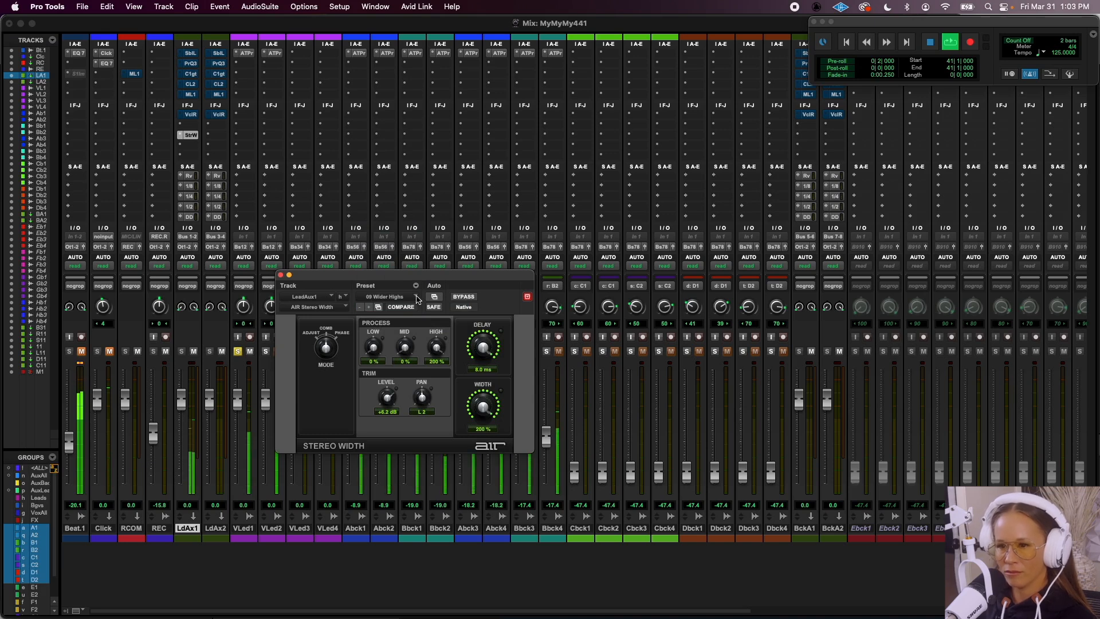
{"action": "key", "text": "space"}
Restore Stereo Width to its factory default preset and bypass the plug-in on LeadAux1
{"action": "left_click", "coordinate": [416, 298]}
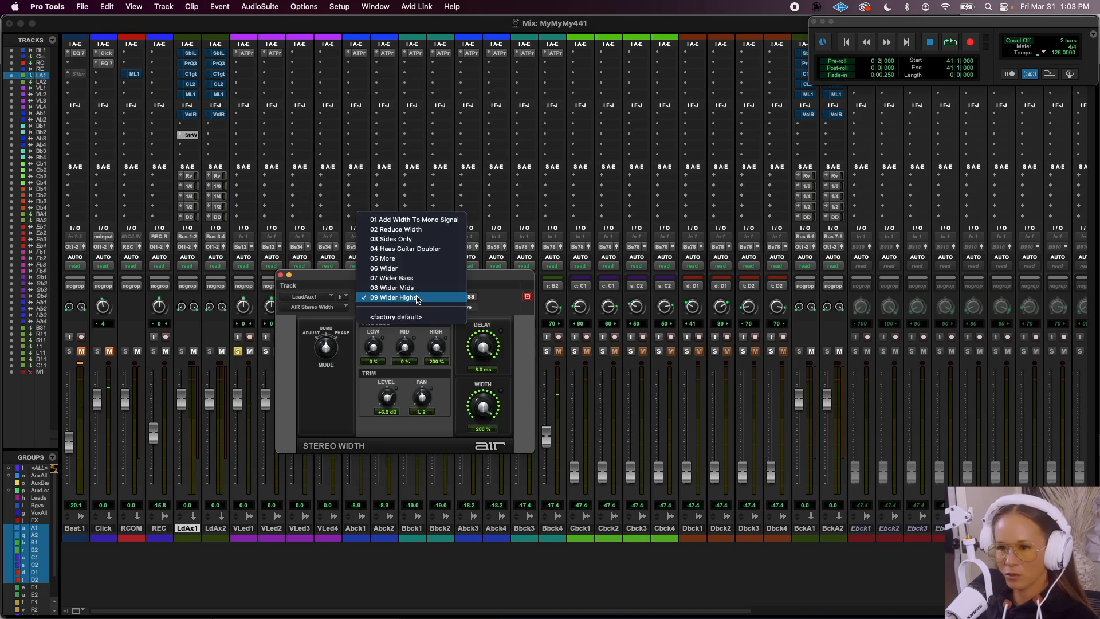
{"action": "left_click", "coordinate": [404, 316]}
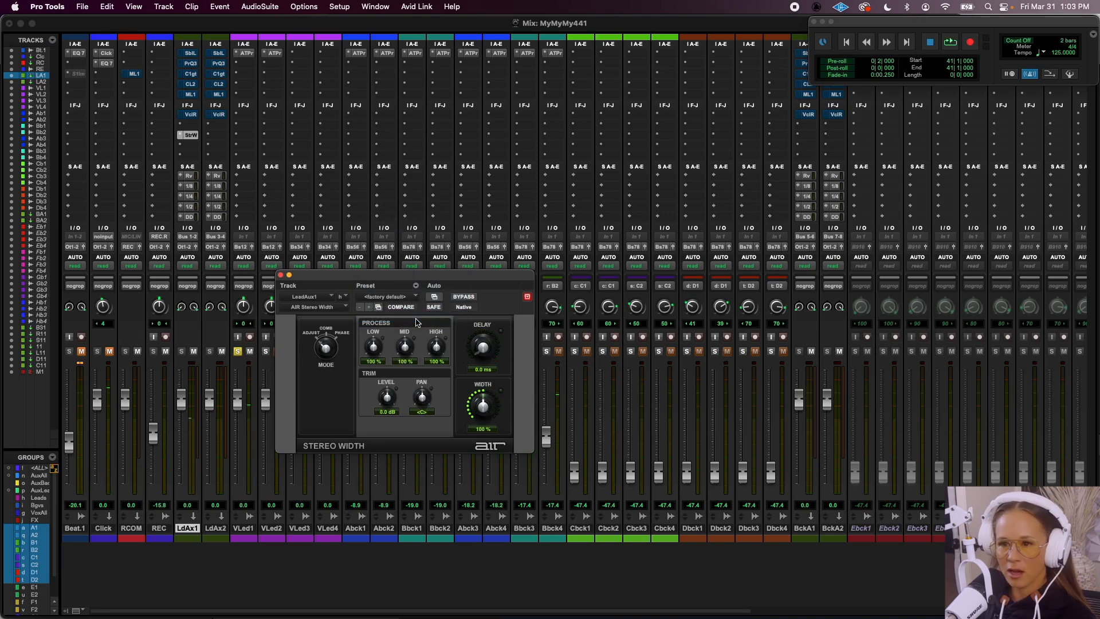
{"action": "left_click", "coordinate": [193, 137], "text": "super"}
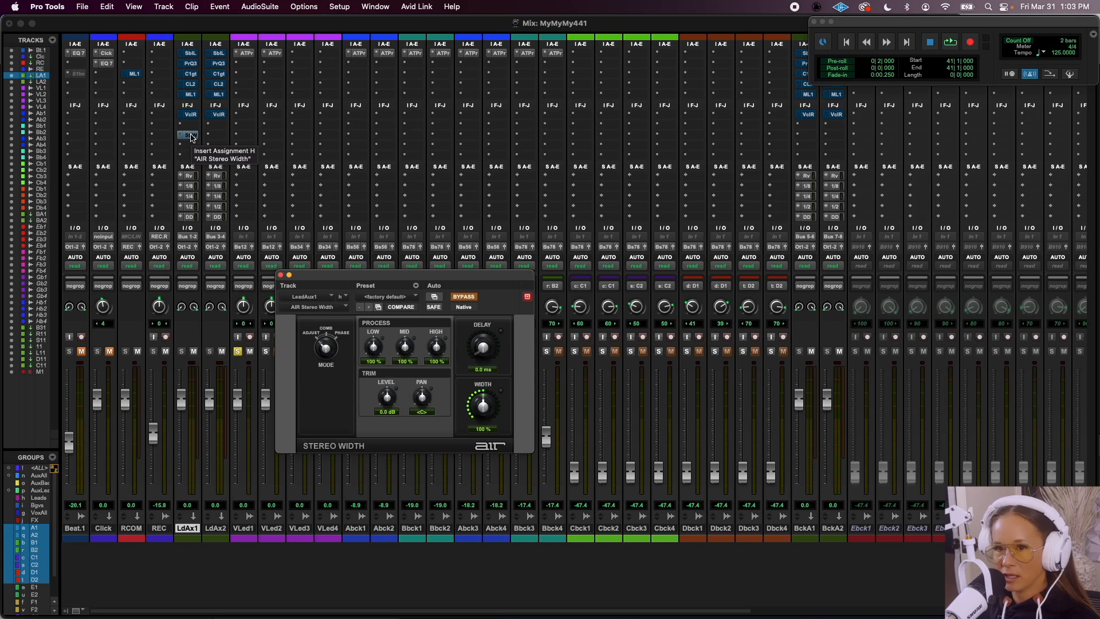
Show Sends F-J in the Mix window and close the Stereo Width plug-in window
{"action": "left_click", "coordinate": [81, 611]}
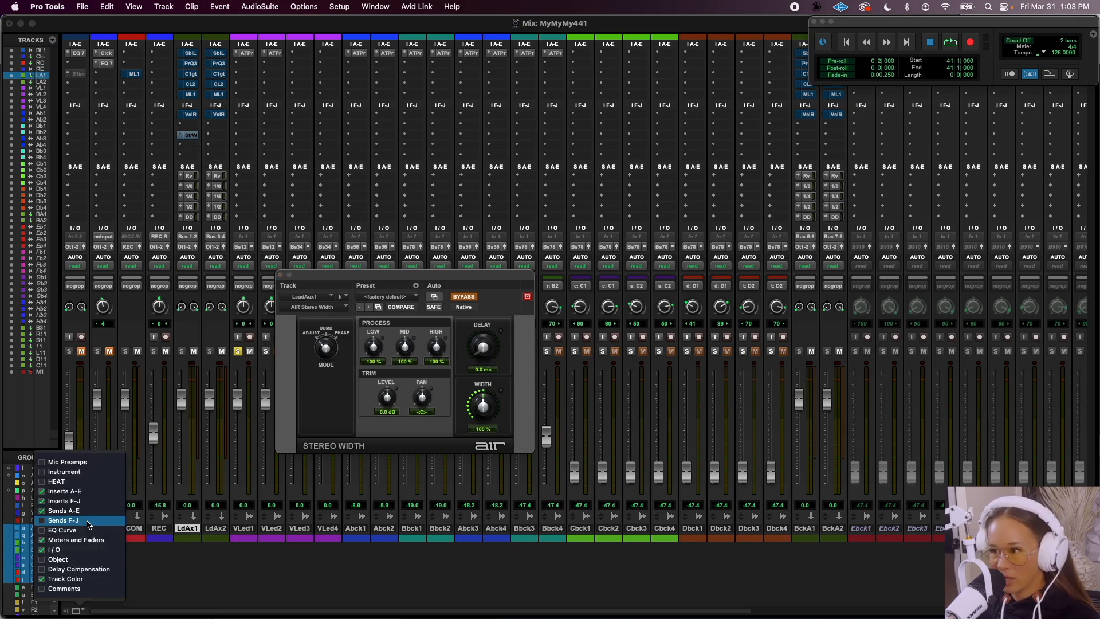
{"action": "left_click", "coordinate": [63, 521]}
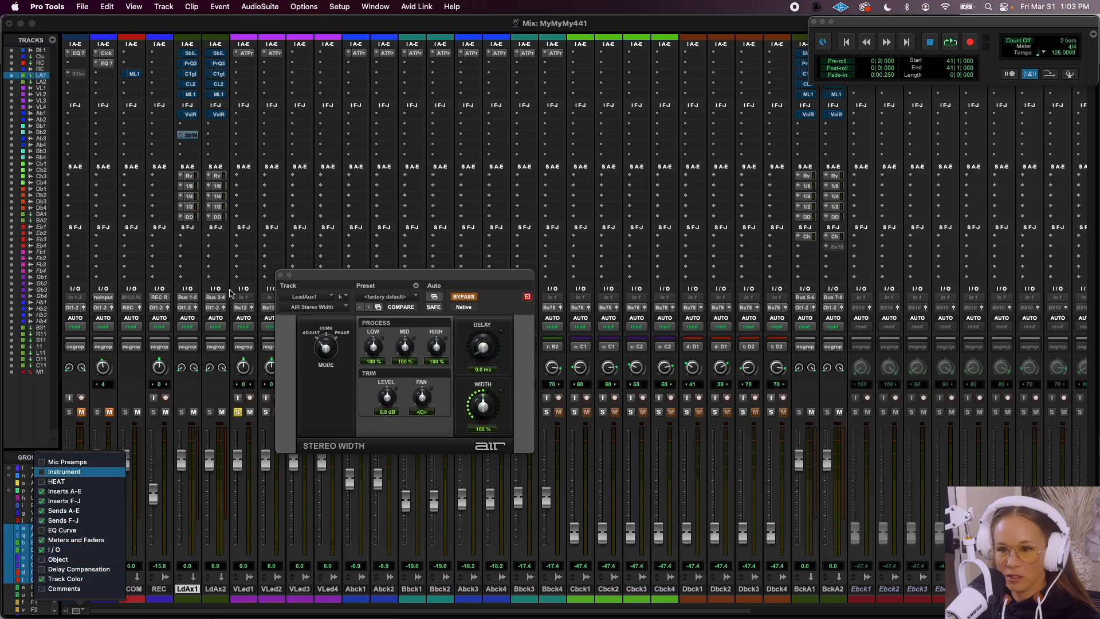
{"action": "left_click", "coordinate": [280, 275]}
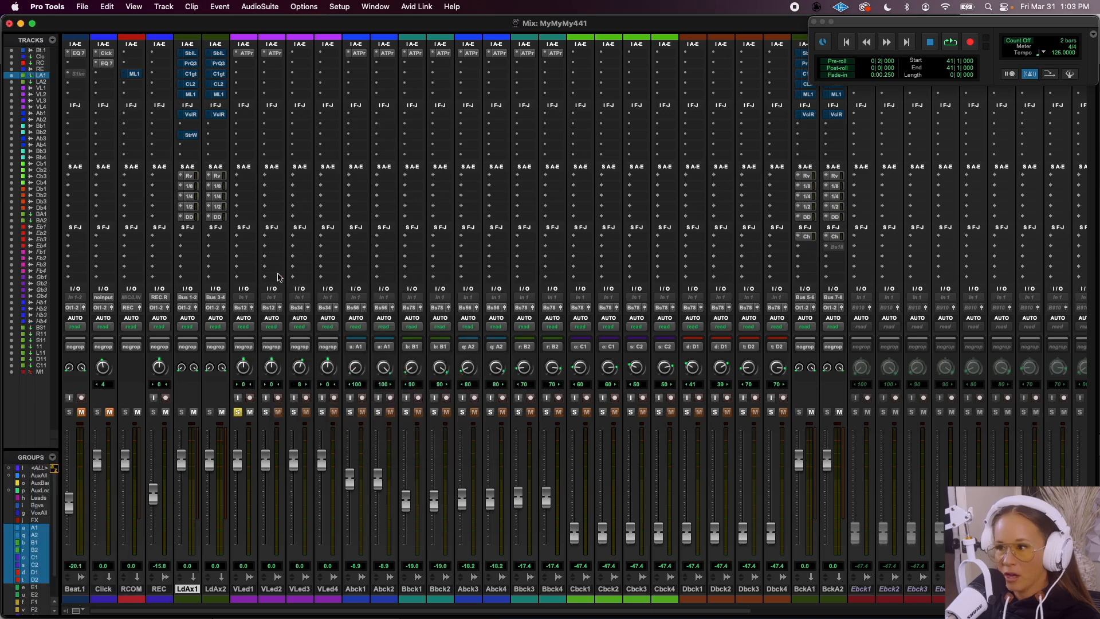
Inspect the Chors send in slot F of BackAux1, and close the Transport window covering the effects return inserts
{"action": "left_click", "coordinate": [806, 237]}
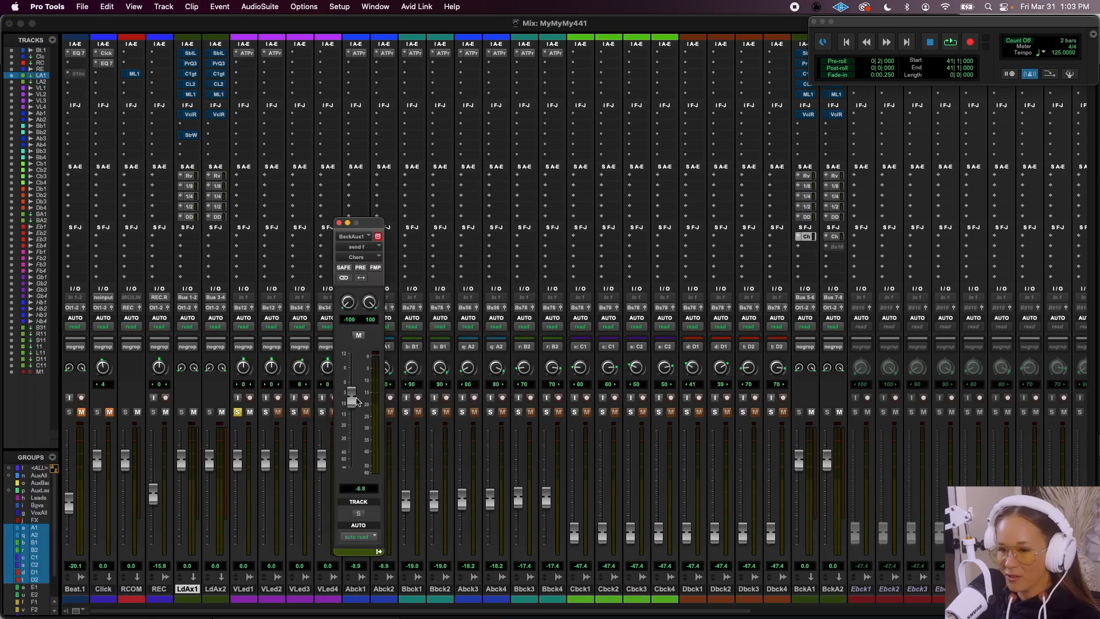
{"action": "left_click", "coordinate": [339, 224]}
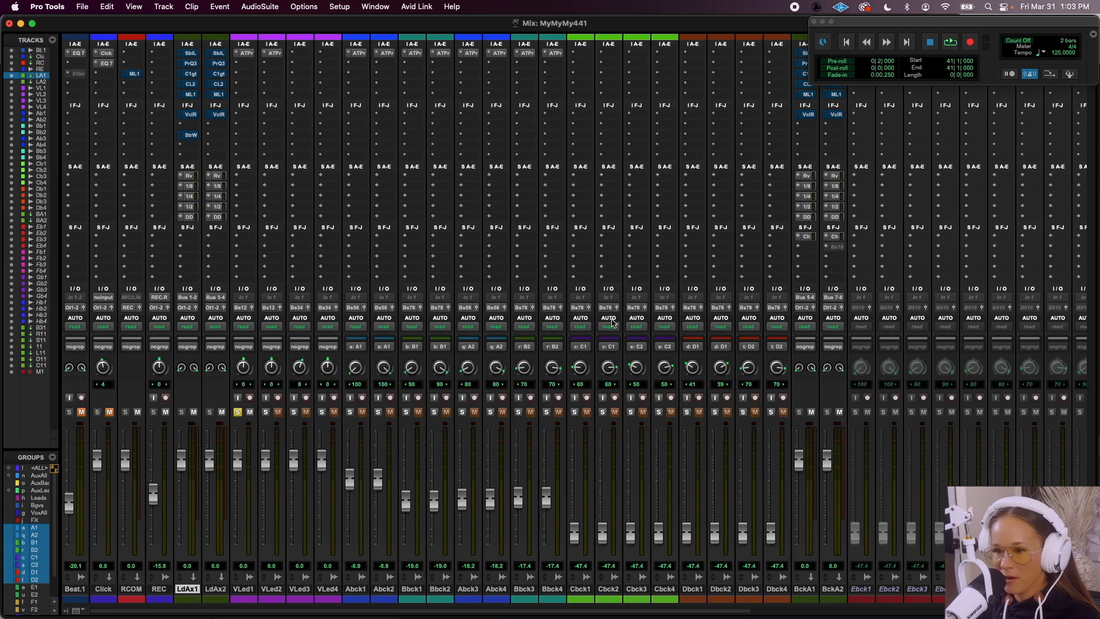
{"action": "scroll", "coordinate": [606, 357], "scroll_direction": "right", "scroll_amount": 10}
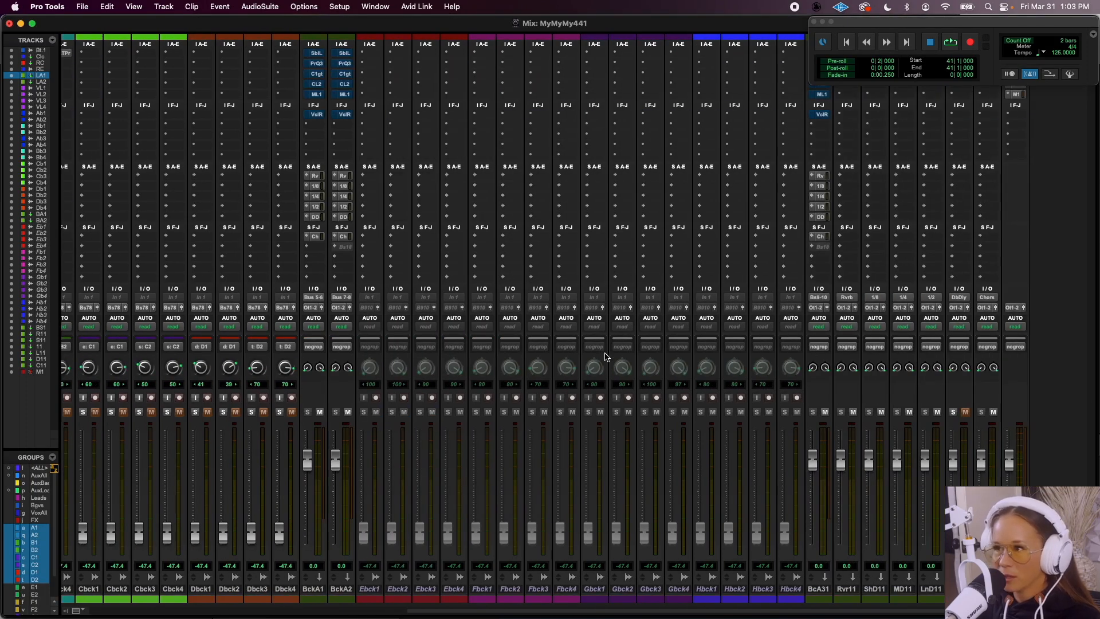
{"action": "left_click", "coordinate": [814, 22]}
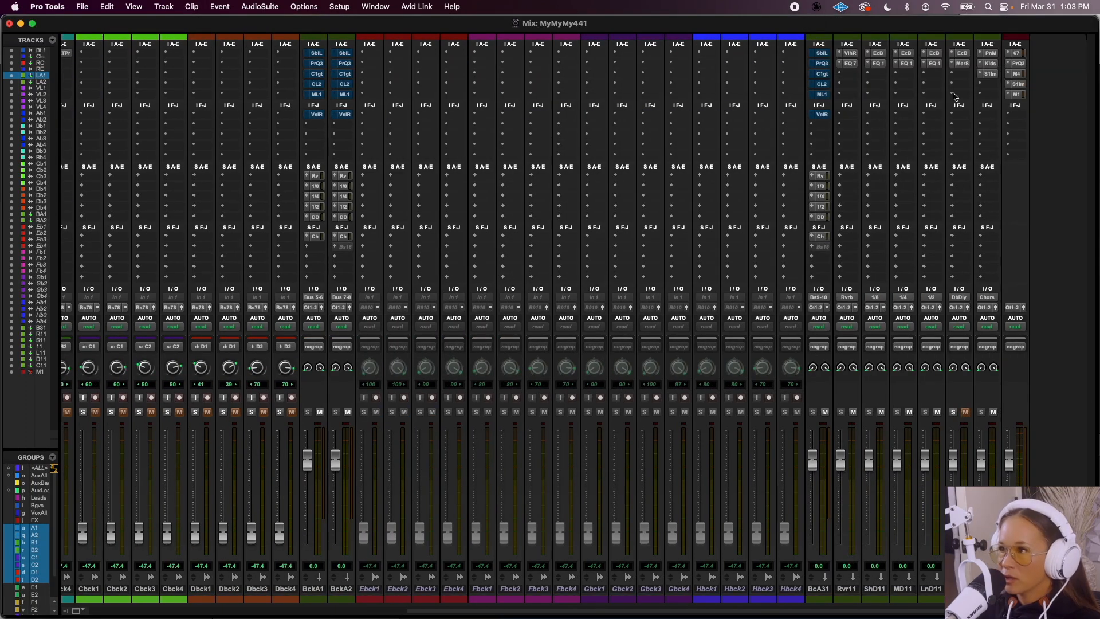
Inspect PanMan on the Chorus 1.1 return, and switch Effect 1 of its Kaleidoscopes insert through Flanger and Chorus to Tremolo
{"action": "left_click", "coordinate": [987, 589]}
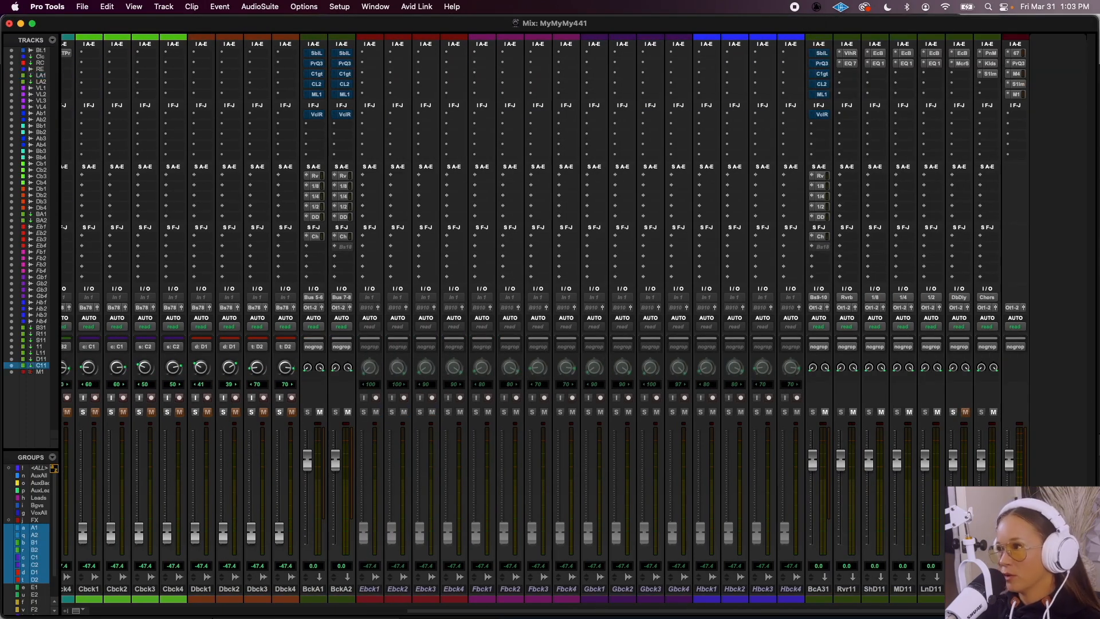
{"action": "left_click", "coordinate": [990, 53]}
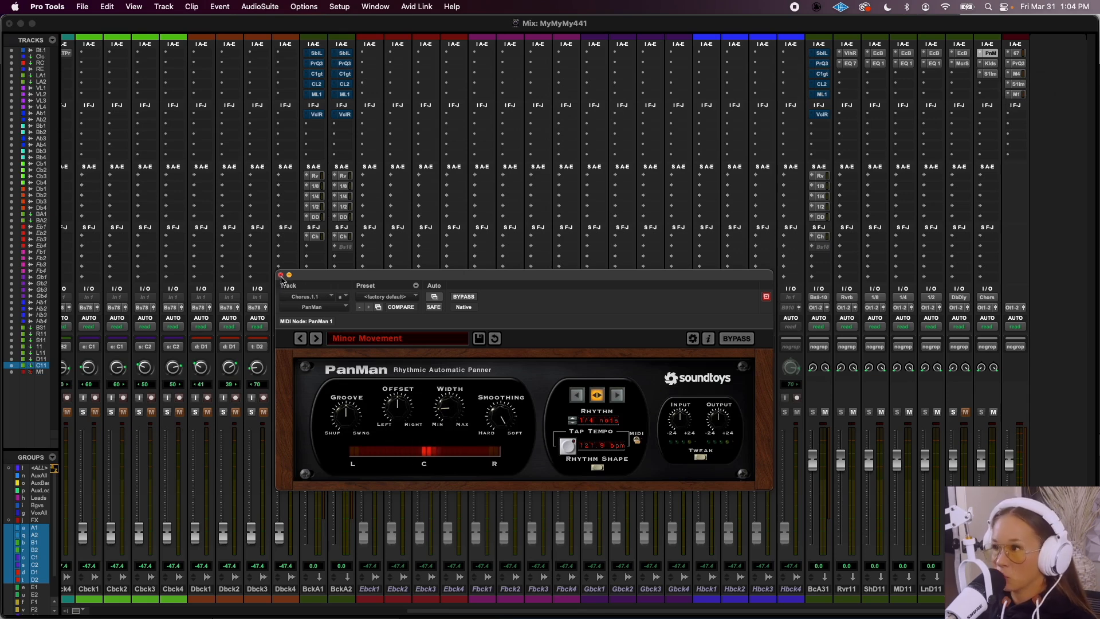
{"action": "left_click", "coordinate": [990, 63]}
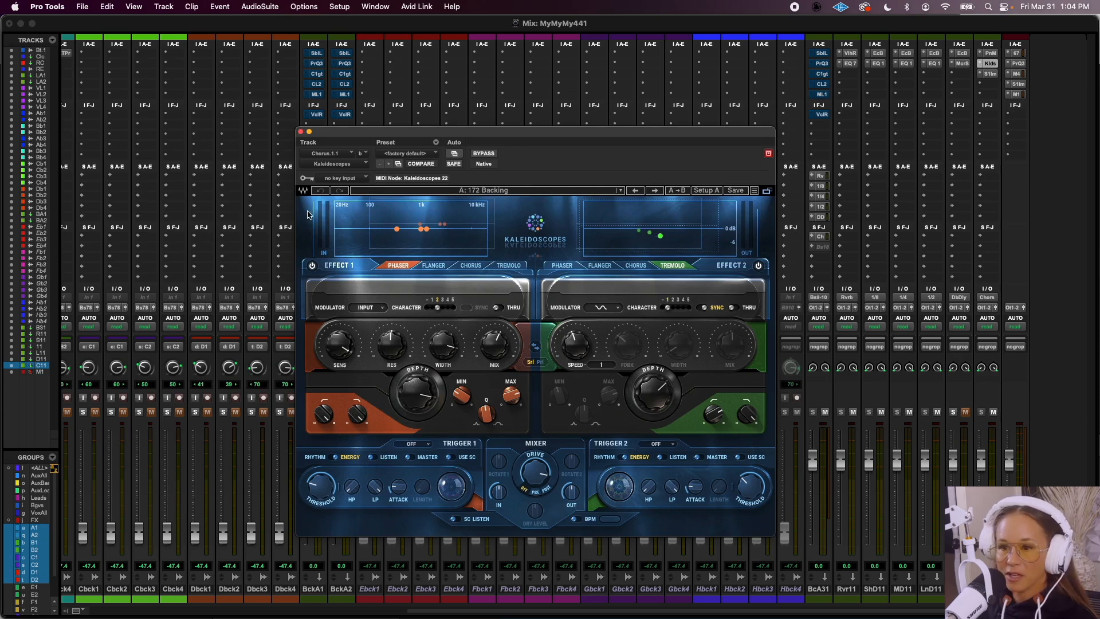
{"action": "left_click", "coordinate": [444, 267]}
{"action": "left_click", "coordinate": [472, 267]}
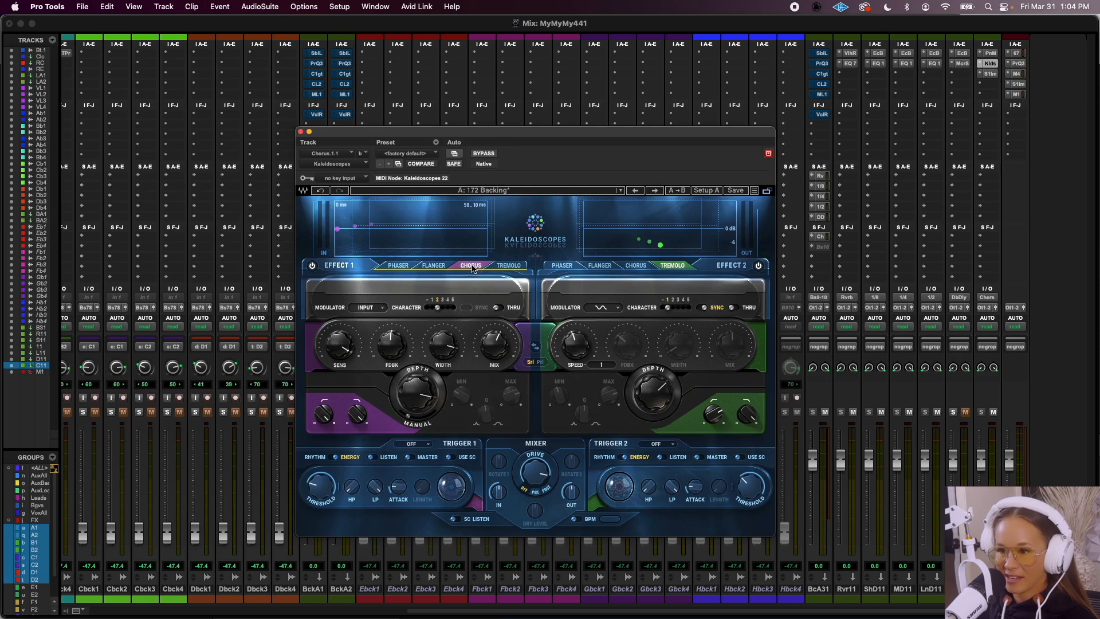
{"action": "left_click", "coordinate": [518, 268]}
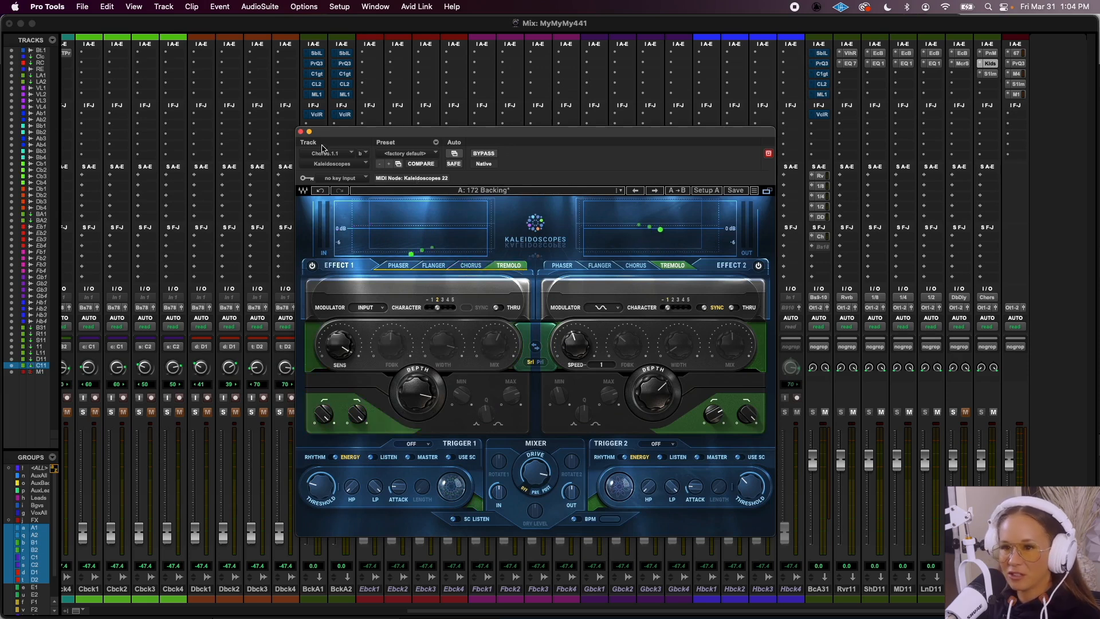
{"action": "left_click", "coordinate": [300, 132]}
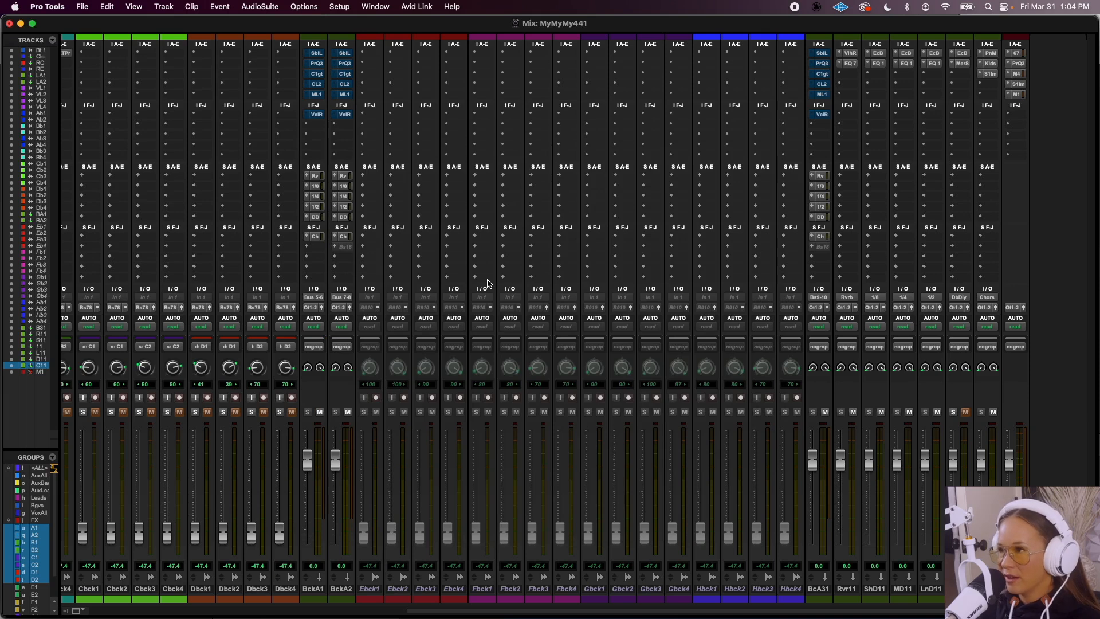
Compare the S1 Imager insert on Chorus 1.1 with the AIR Stereo Width insert on LeadAux1
{"action": "left_click", "coordinate": [991, 74]}
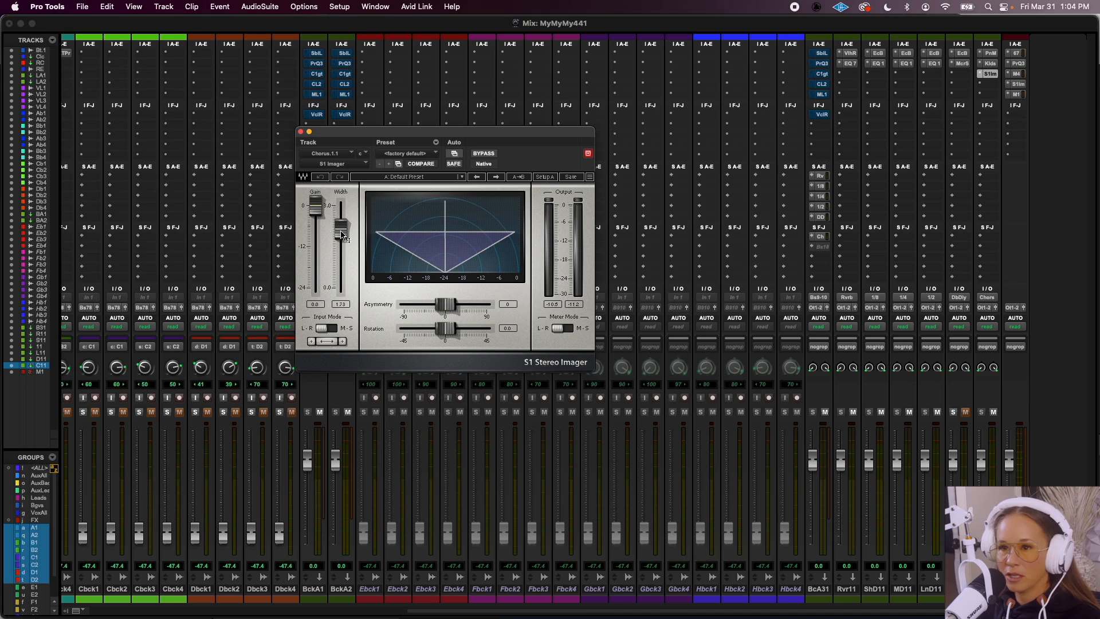
{"action": "scroll", "coordinate": [241, 210], "scroll_direction": "left", "scroll_amount": 2}
{"action": "scroll", "coordinate": [241, 211], "scroll_direction": "left", "scroll_amount": 10}
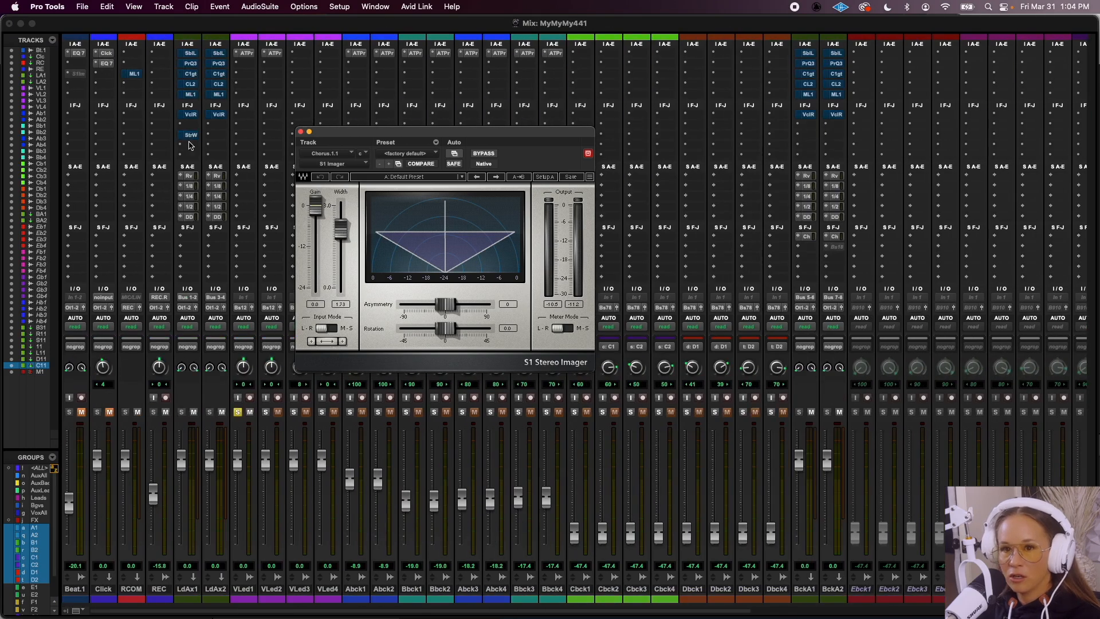
{"action": "left_click", "coordinate": [191, 135]}
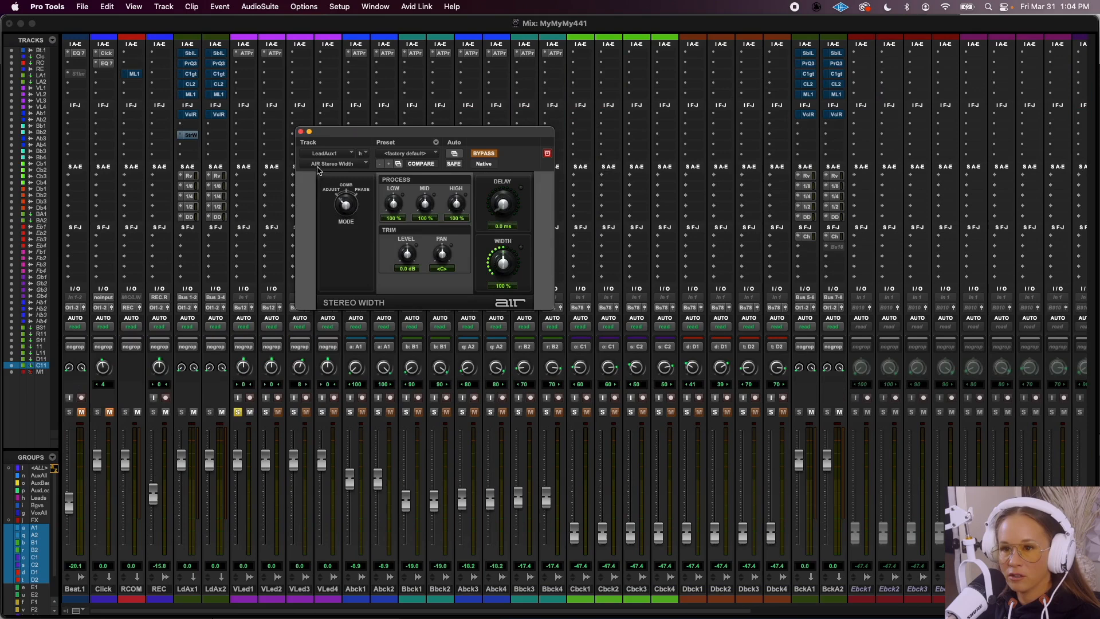
{"action": "left_click", "coordinate": [301, 133]}
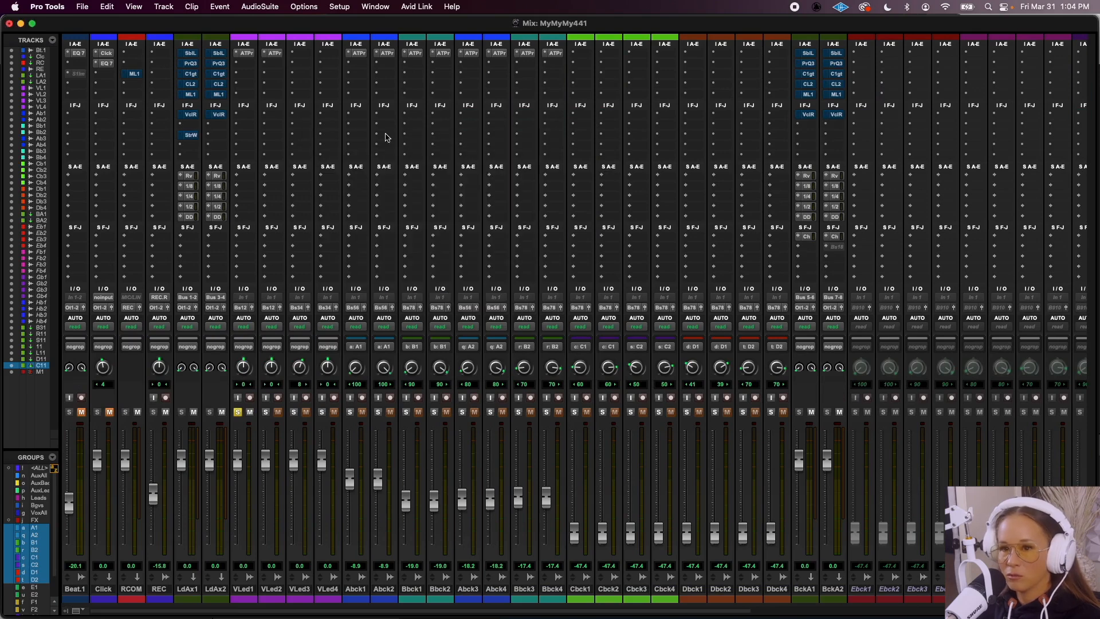
Raise the S1 Imager width on the Chorus 1.1 return to 1.96 and close the plug-in
{"action": "scroll", "coordinate": [728, 242], "scroll_direction": "right", "scroll_amount": 8}
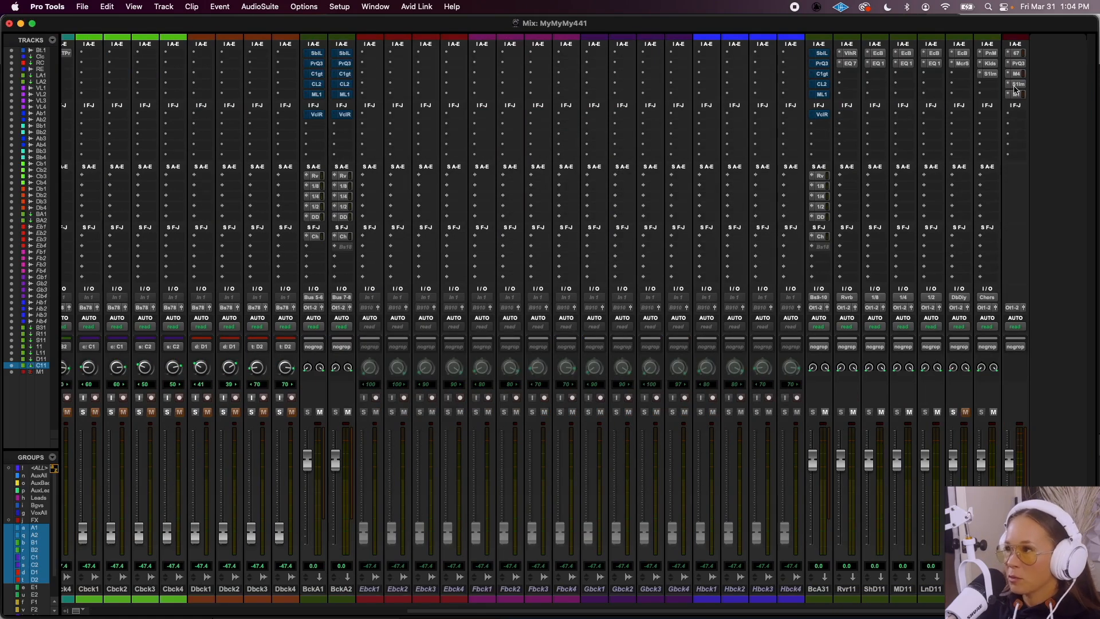
{"action": "left_click", "coordinate": [990, 74]}
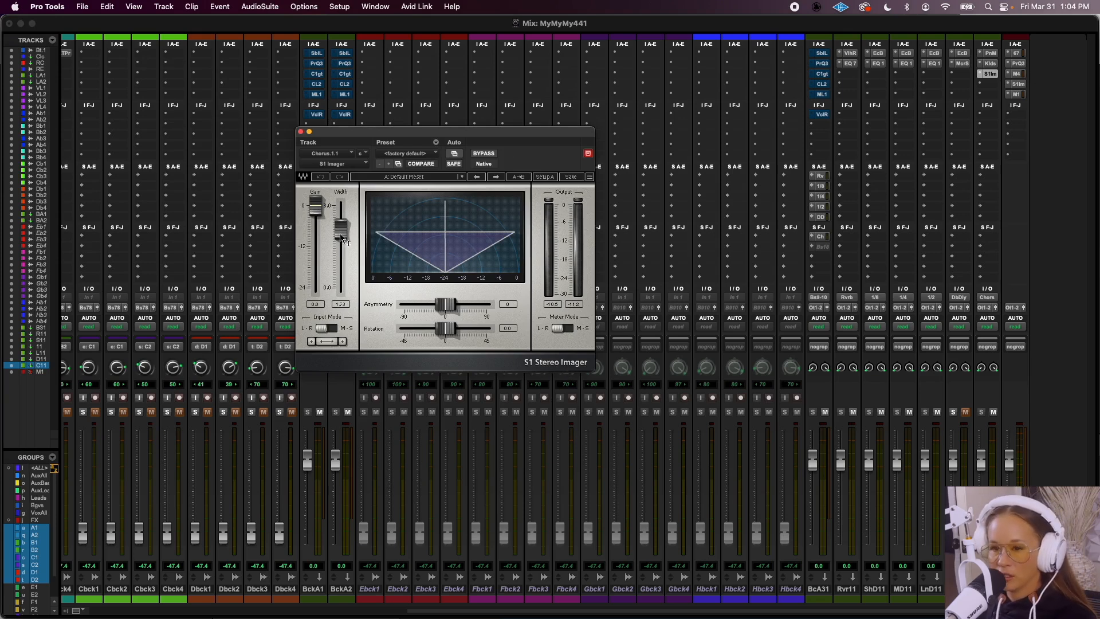
{"action": "left_click", "coordinate": [342, 237]}
{"action": "mouse_move", "coordinate": [342, 237]}
{"action": "left_mouse_down"}
{"action": "mouse_move", "coordinate": [342, 269]}
{"action": "mouse_move", "coordinate": [340, 230]}
{"action": "left_mouse_up"}
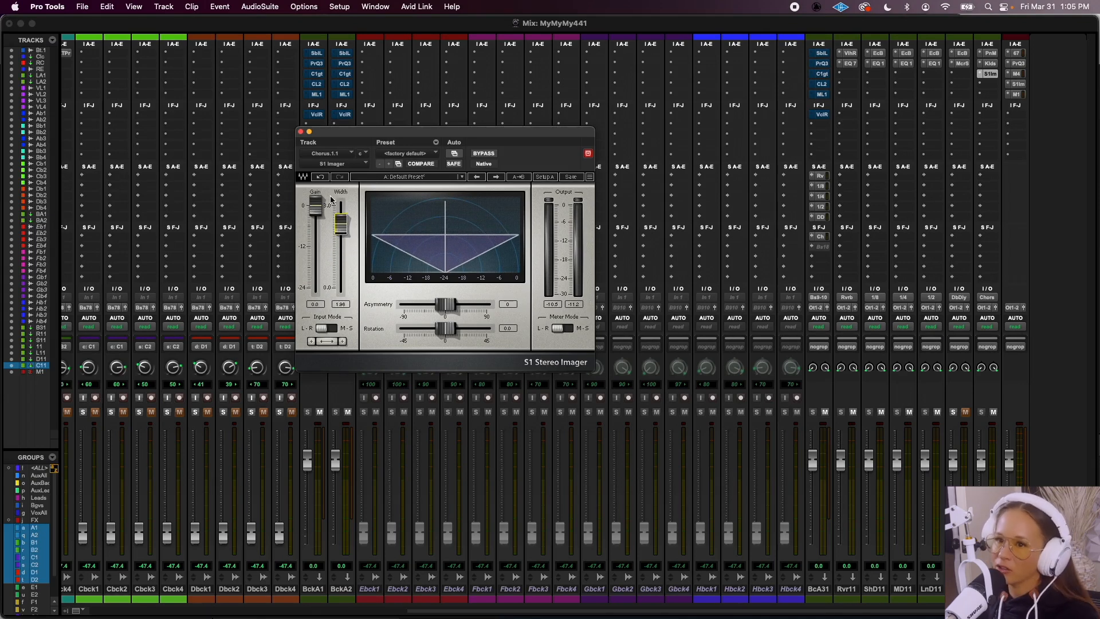
{"action": "left_click", "coordinate": [302, 133]}
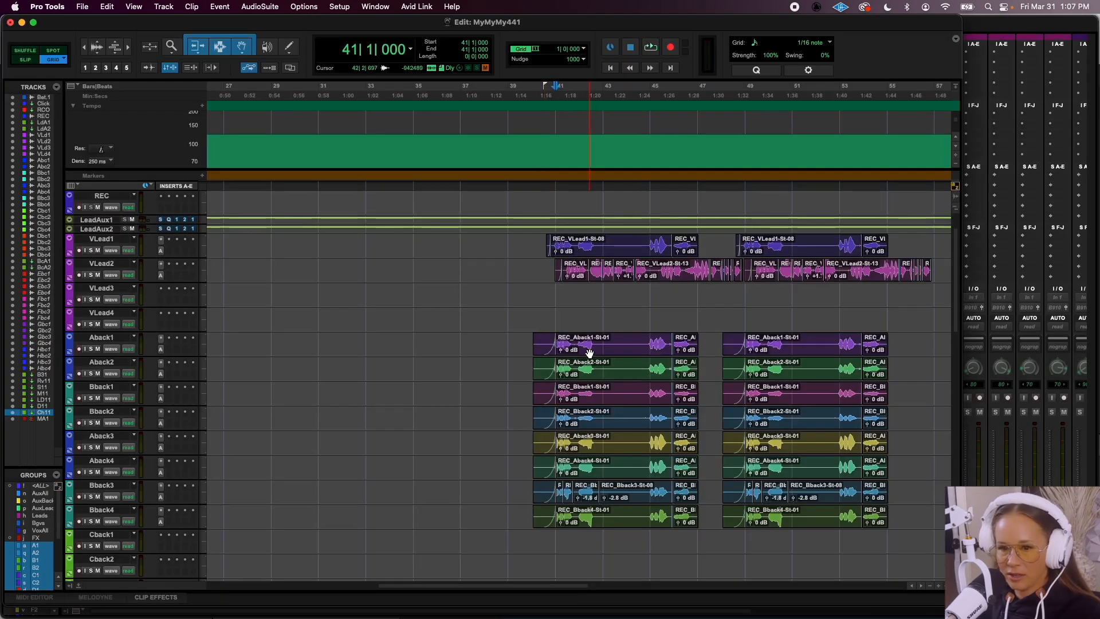
Solo the grouped Aback1 and Aback2 tracks and insert the stereo MicroShift plug-in in slot H of BackAux1
{"action": "left_click", "coordinate": [109, 338]}
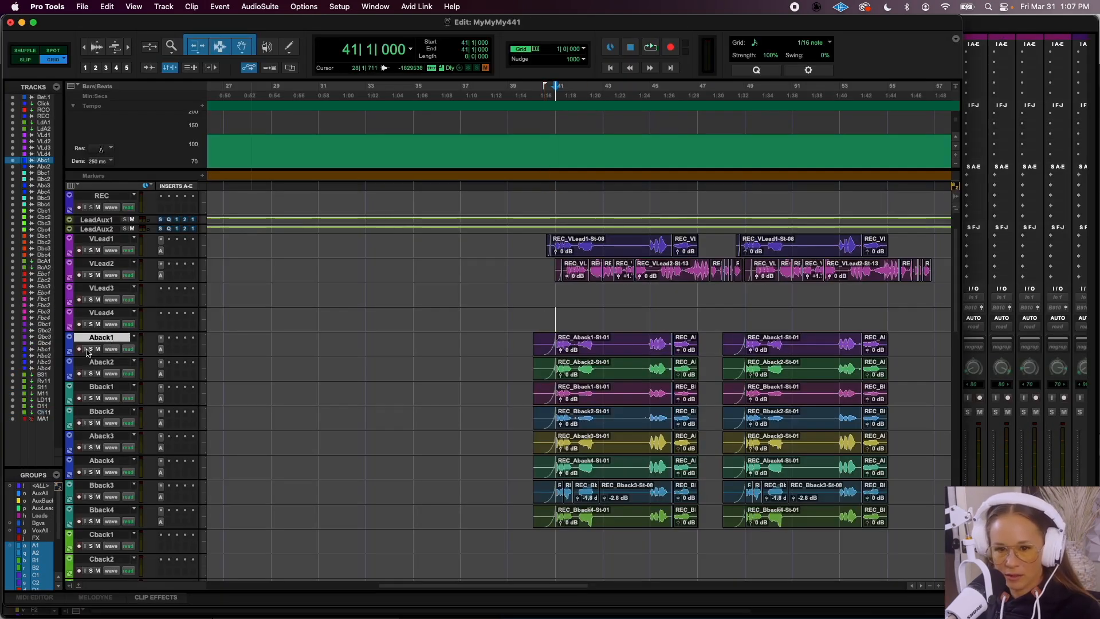
{"action": "left_click", "coordinate": [90, 349]}
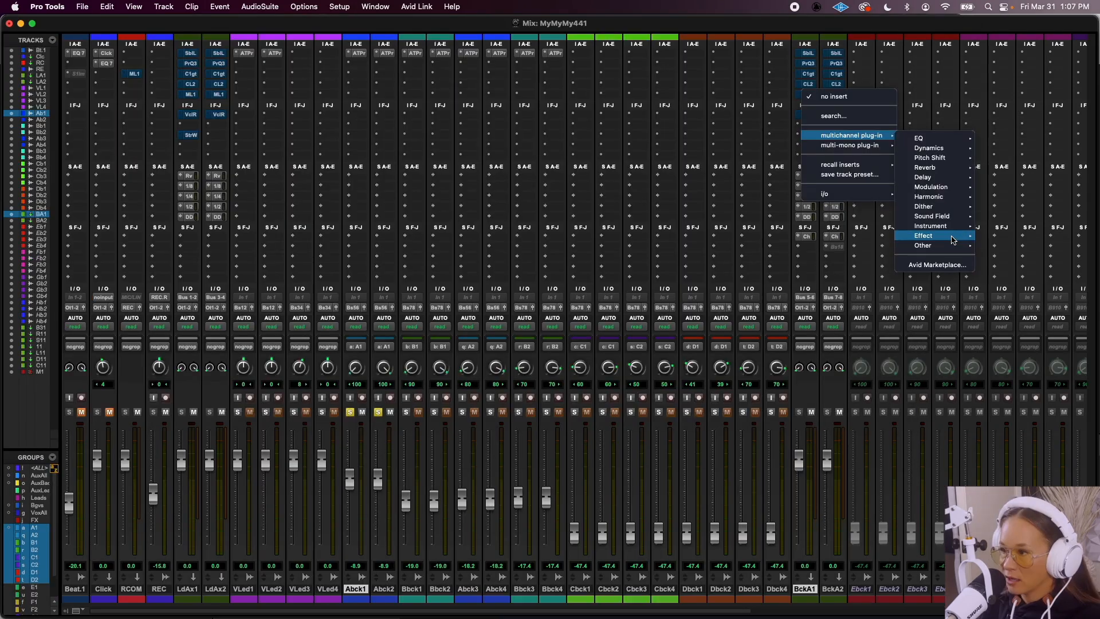
{"action": "mouse_move", "coordinate": [953, 239]}
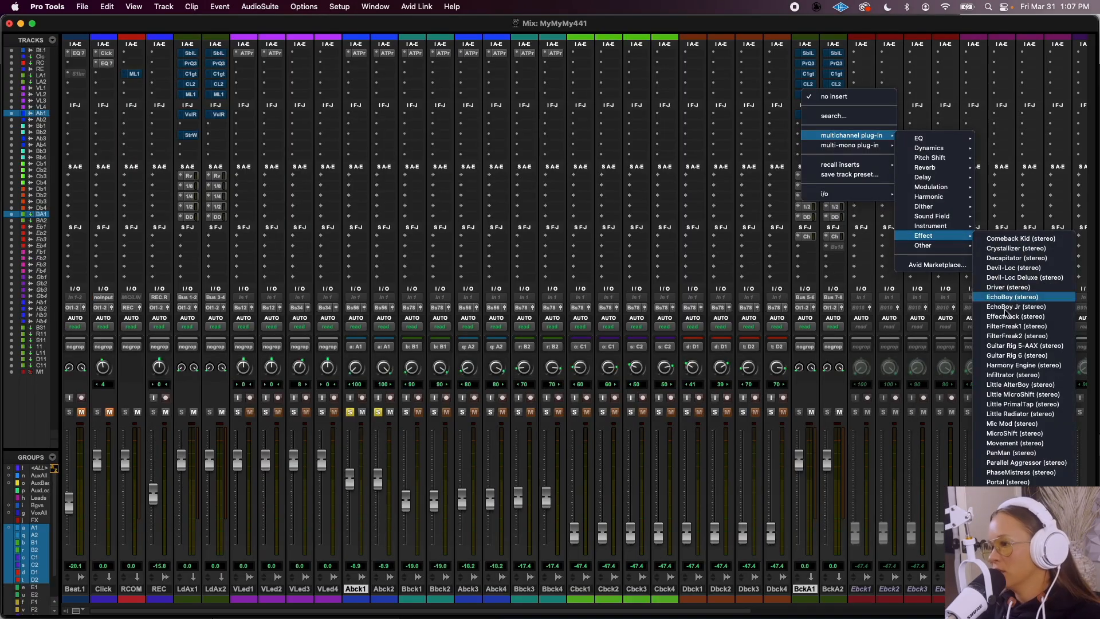
{"action": "left_click", "coordinate": [1028, 436]}
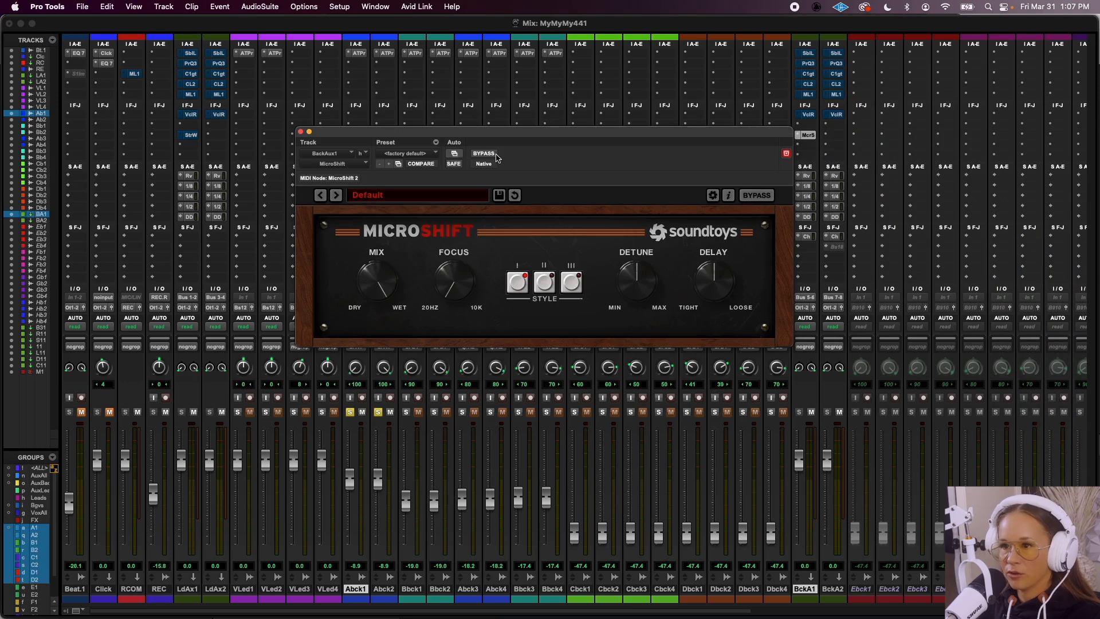
Play the backing vocals with MicroShift bypassed and re-enabled to compare its effect on BackAux1
{"action": "left_click", "coordinate": [485, 153]}
{"action": "key", "text": "space"}
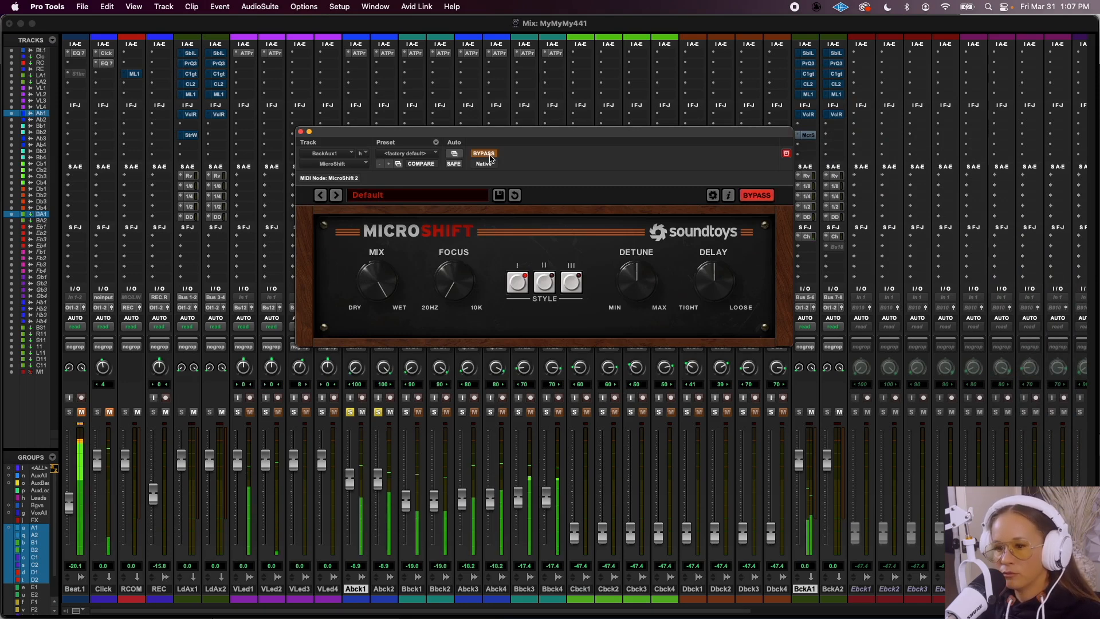
{"action": "left_click", "coordinate": [488, 155]}
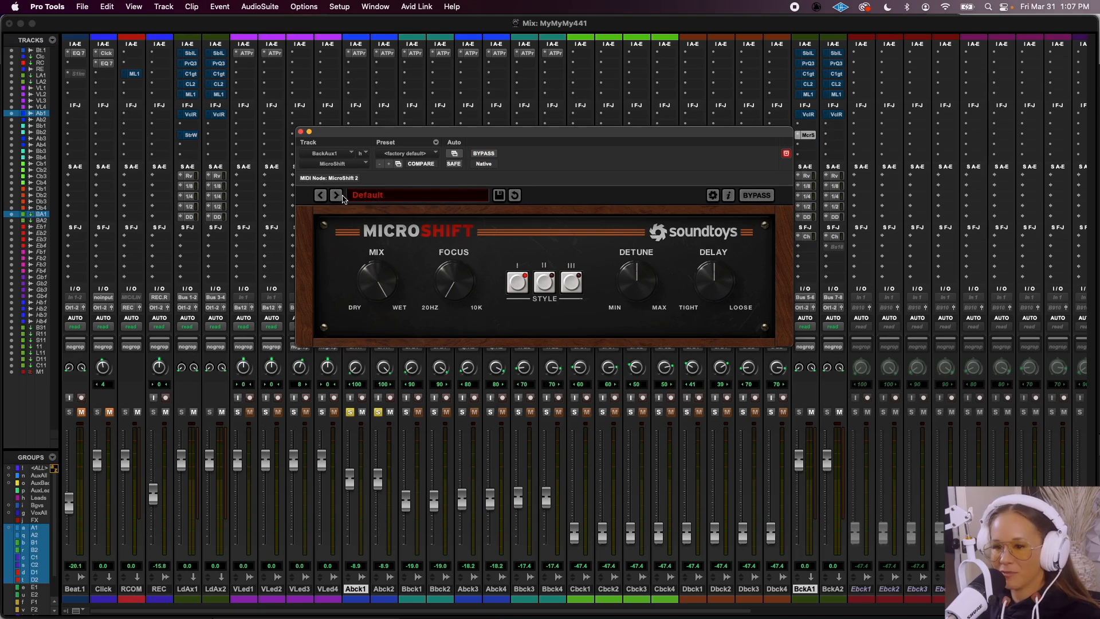
Audition MicroShift presets from AcousGtr CleanWide through BGV Thickener and Holy Shift during playback, settling on Lead Spread Mixed, and close the plug-in
{"action": "key", "text": "super+equal"}
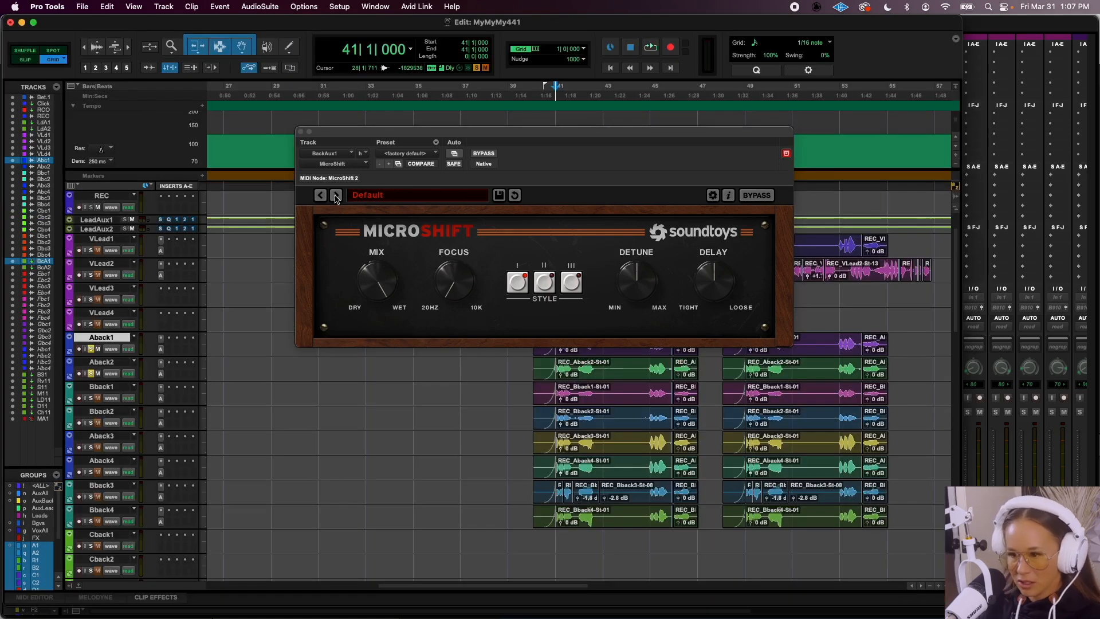
{"action": "key", "text": "super+equal"}
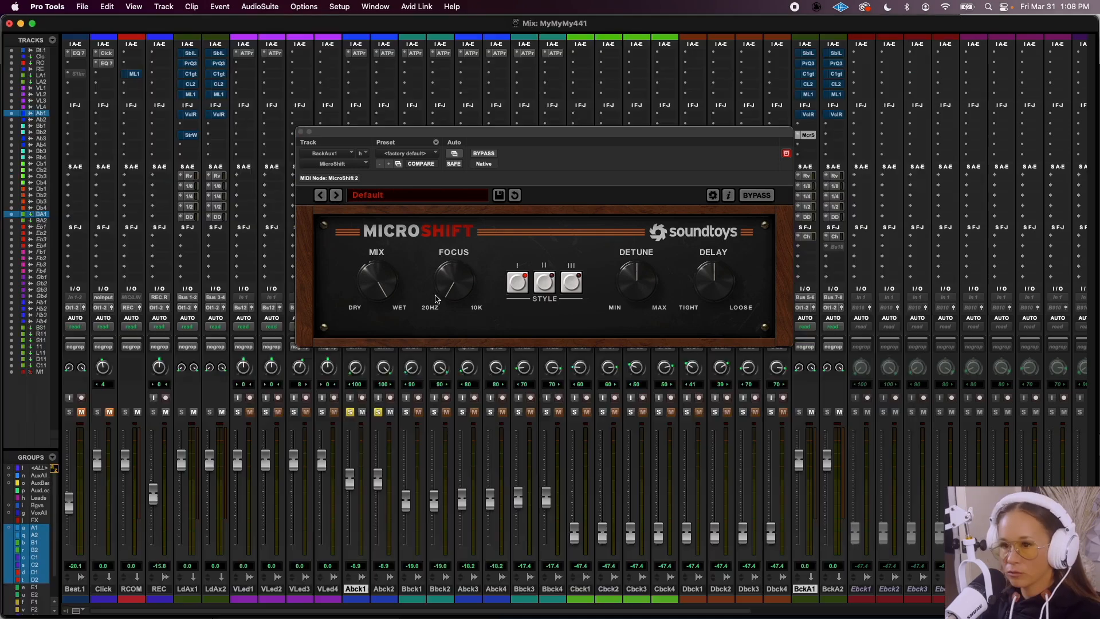
{"action": "left_click", "coordinate": [337, 195]}
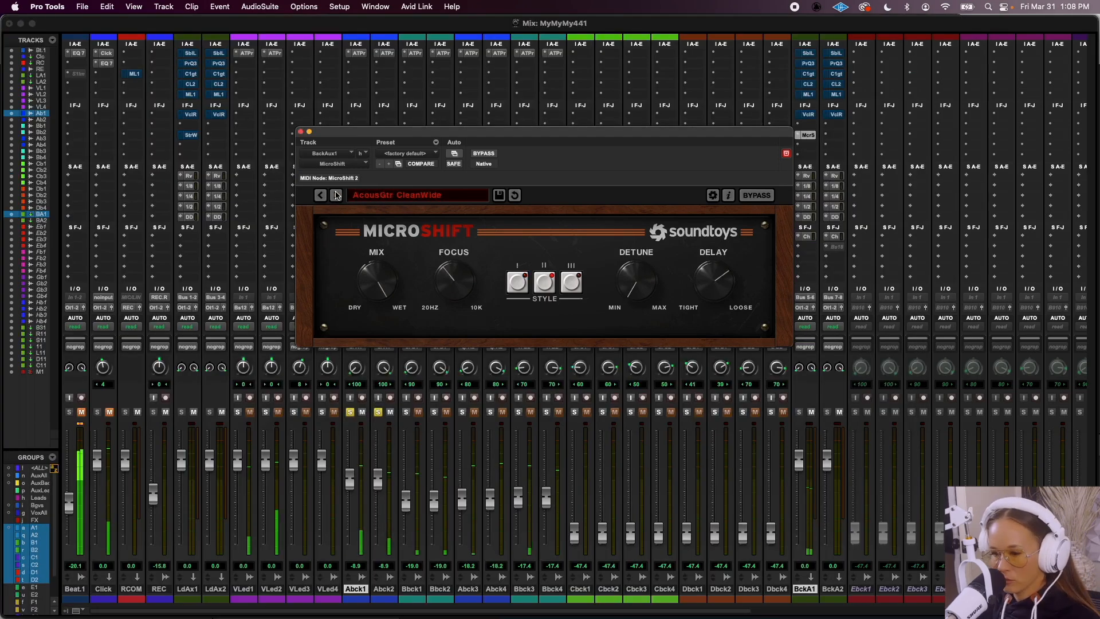
{"action": "left_click", "coordinate": [336, 195]}
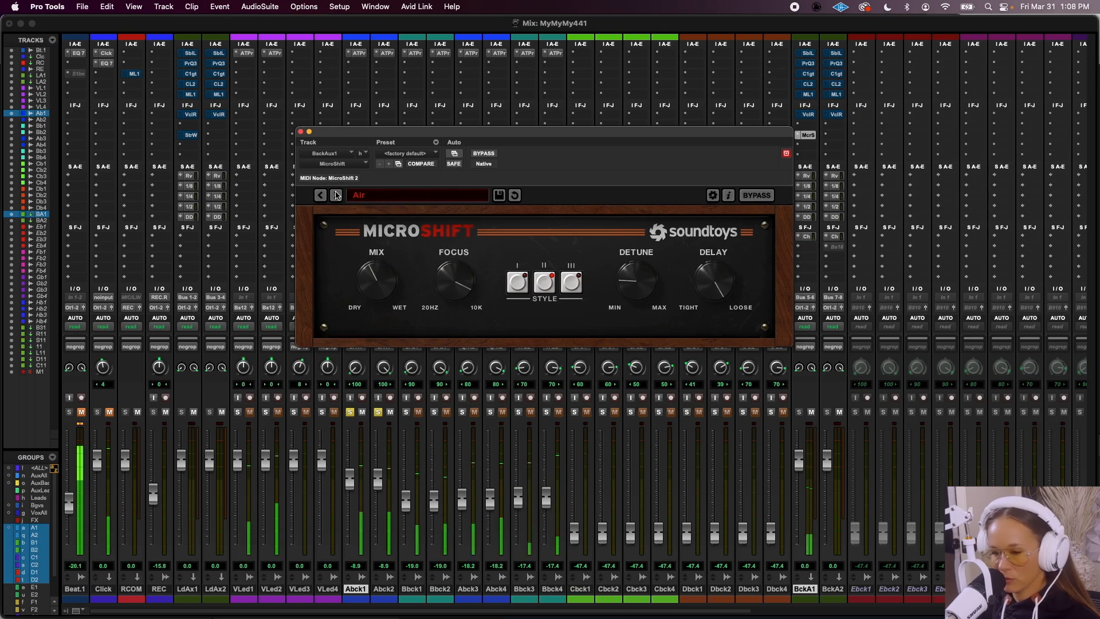
{"action": "left_click", "coordinate": [337, 196]}
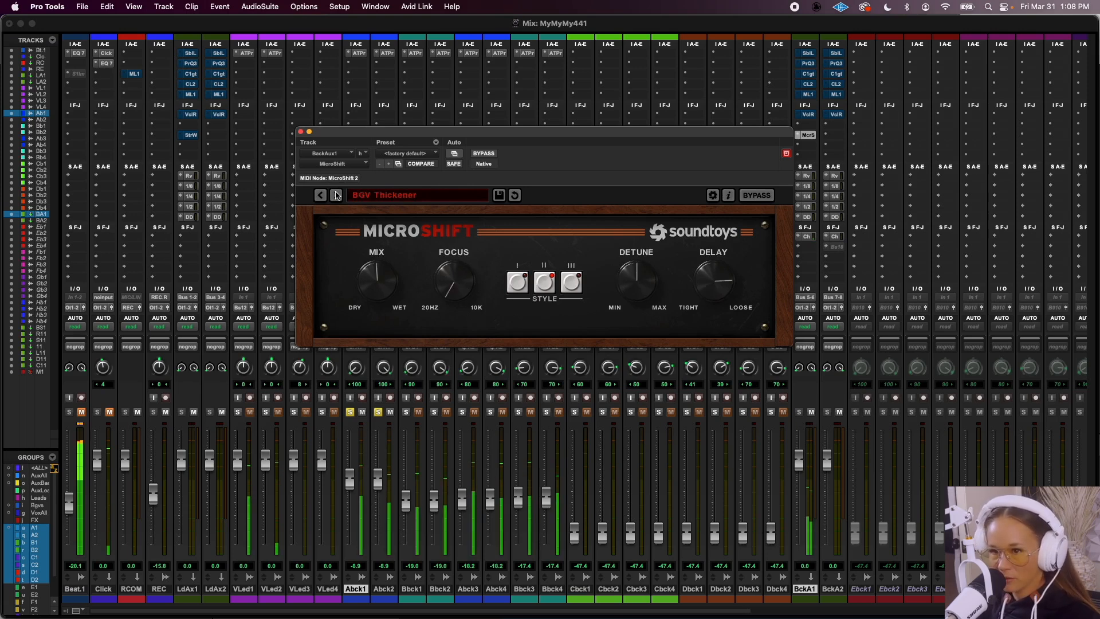
{"action": "left_click", "coordinate": [336, 195]}
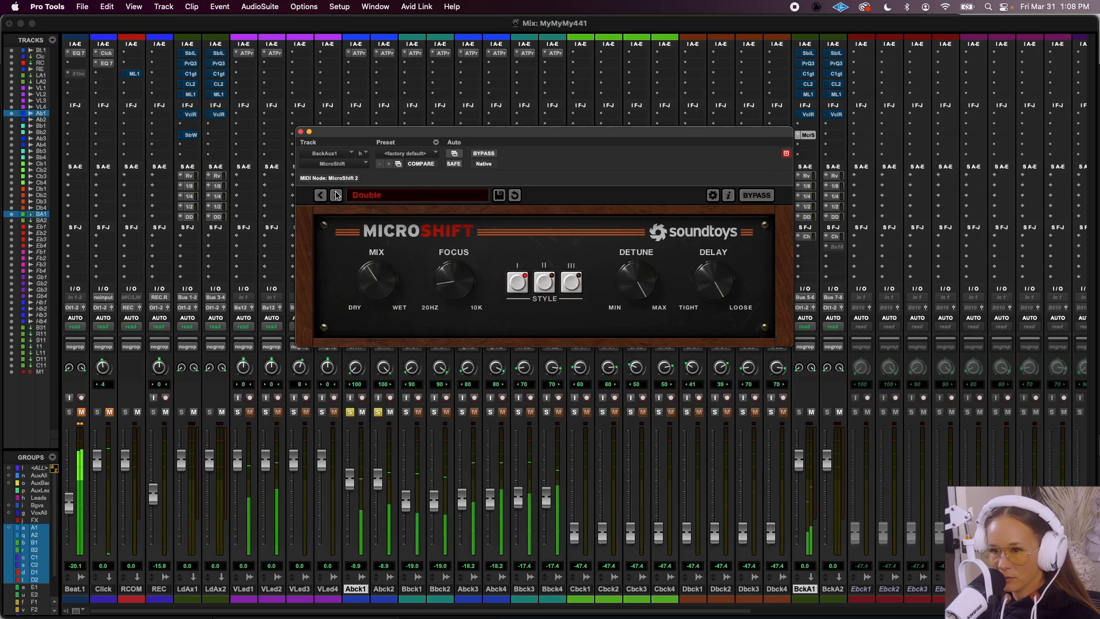
{"action": "left_click", "coordinate": [336, 196]}
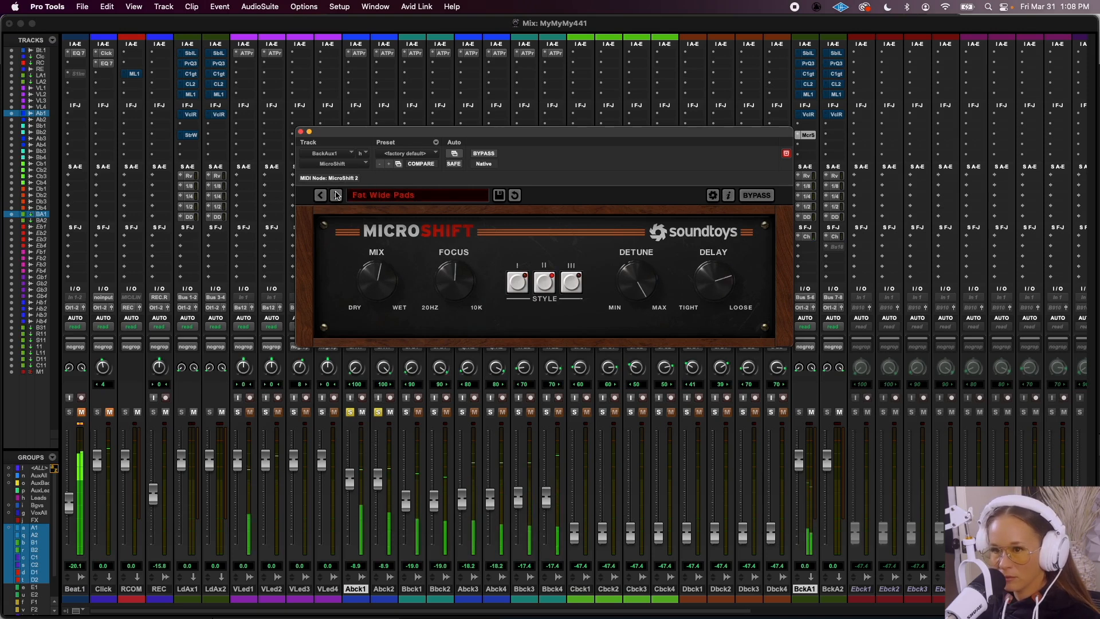
{"action": "left_click", "coordinate": [336, 196]}
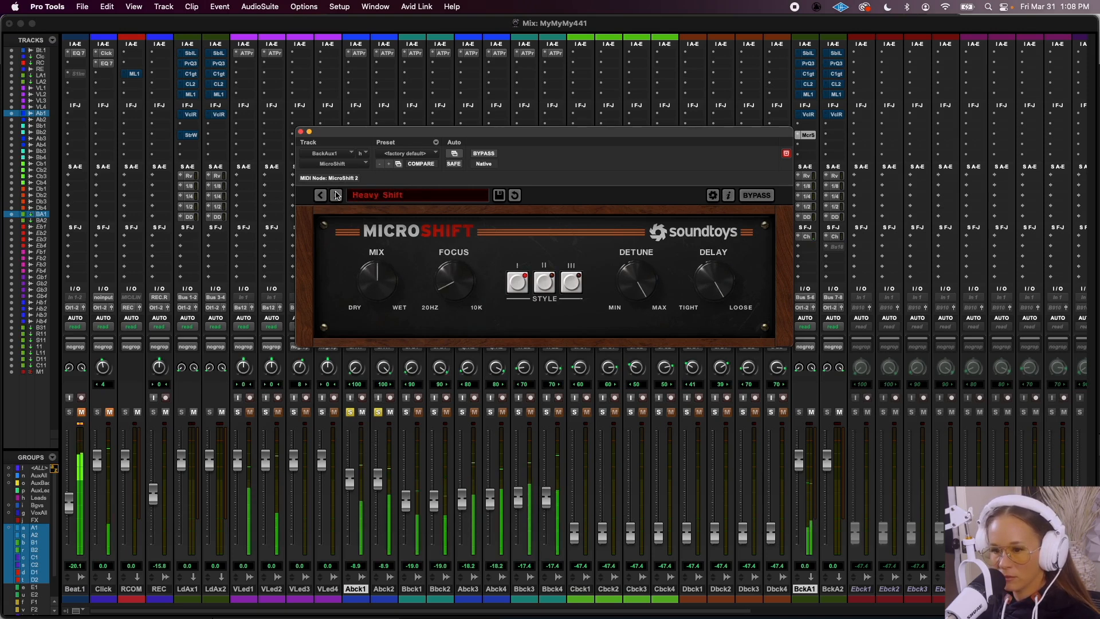
{"action": "left_click", "coordinate": [337, 195]}
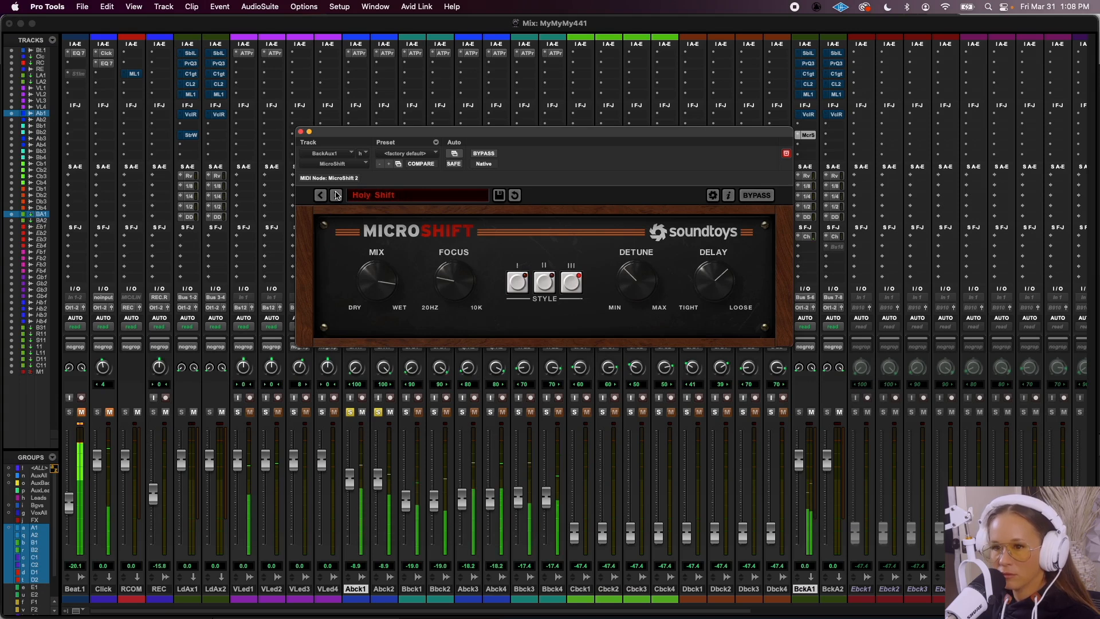
{"action": "left_click", "coordinate": [336, 195]}
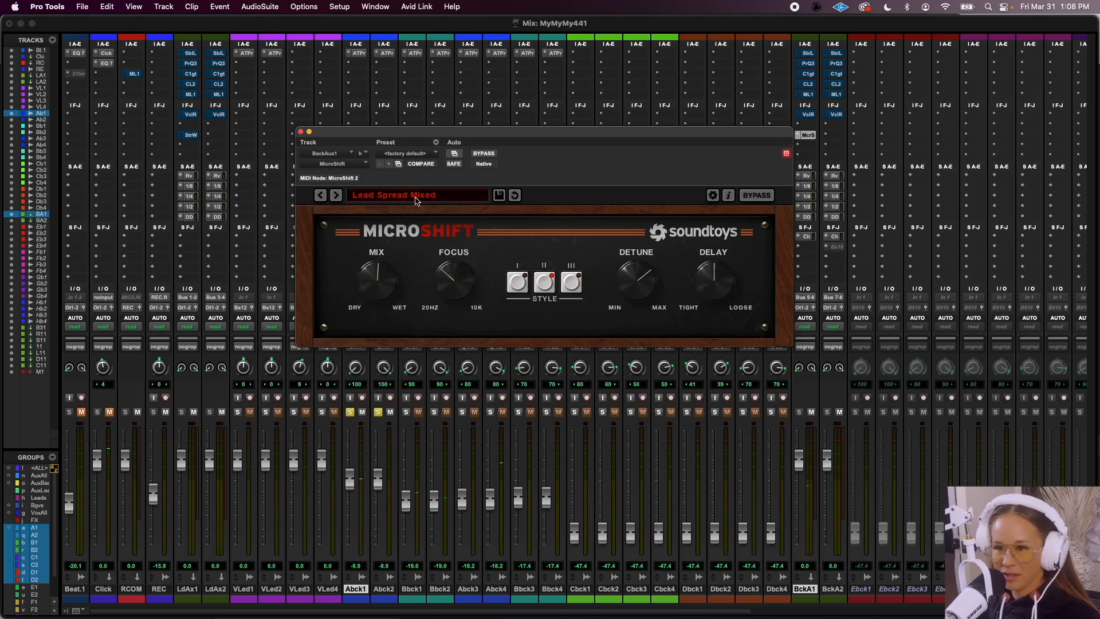
{"action": "left_click", "coordinate": [301, 132]}
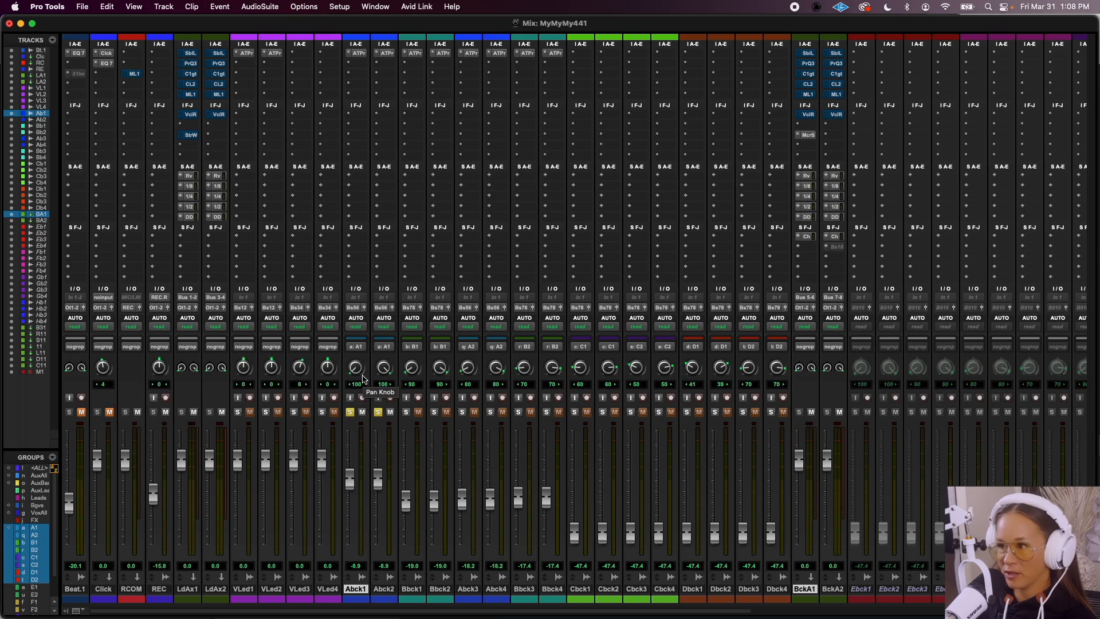
Open the MicroShift insert on BackAux1
{"action": "left_click", "coordinate": [808, 135]}
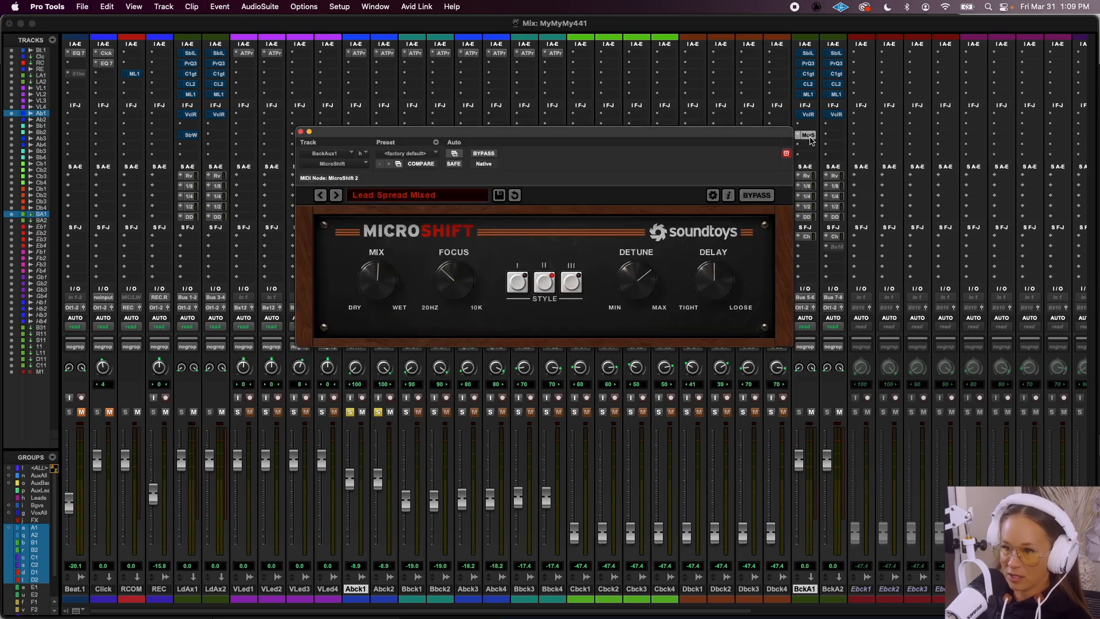